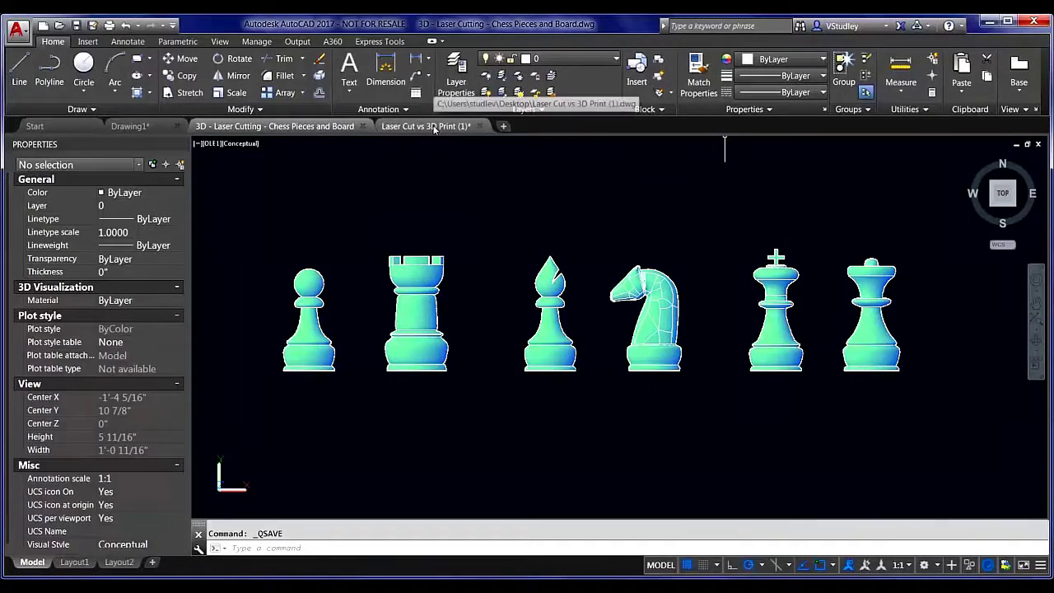
# Open model space of the Laser Cut vs 3D Print (1) drawing and apply the Realistic visual style to the chessboard view
pyautogui.click(428, 126)
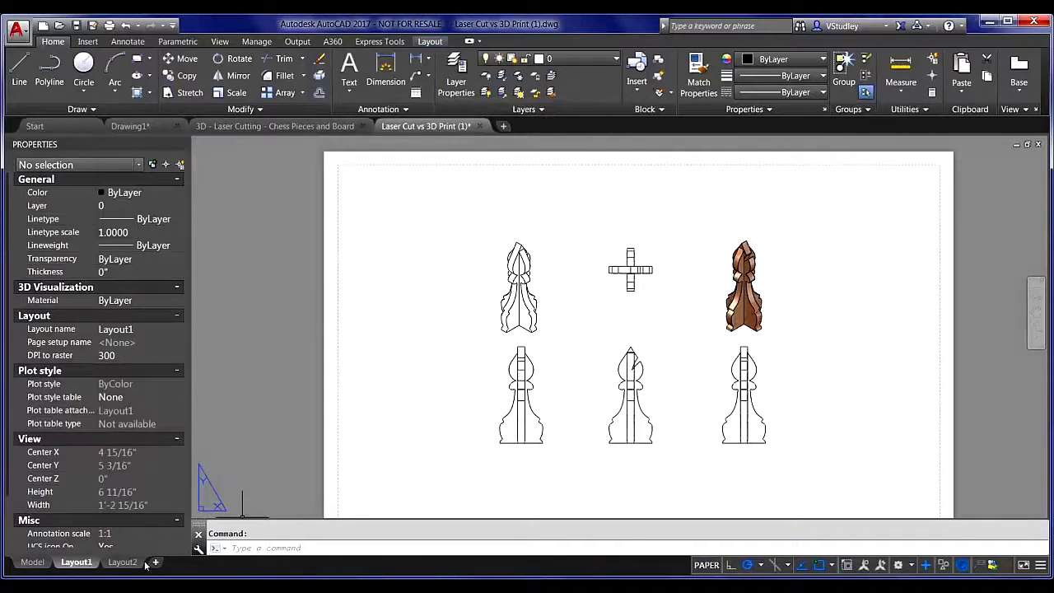
pyautogui.click(33, 561)
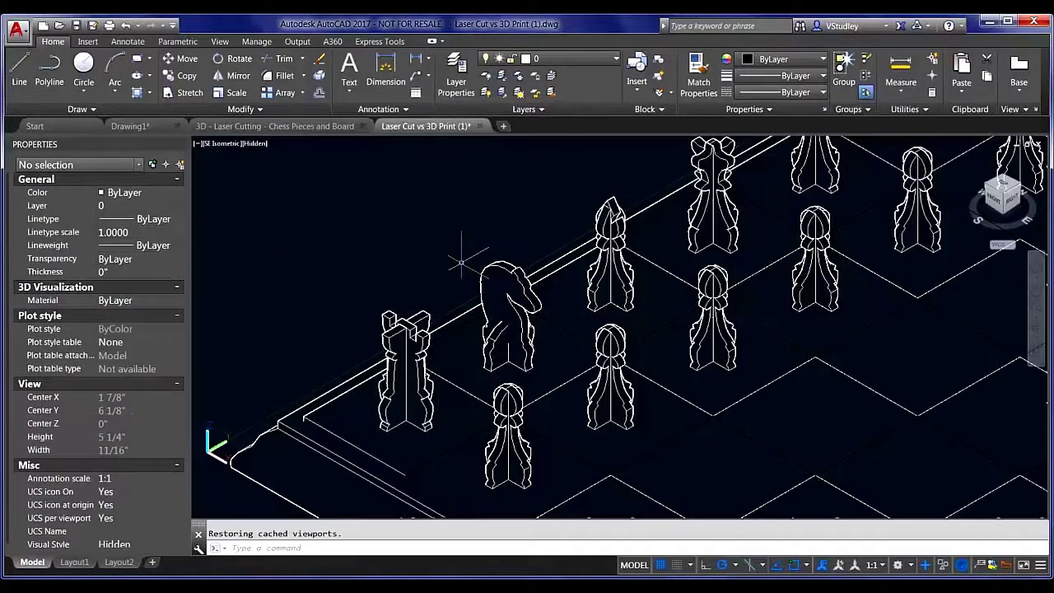
pyautogui.click(256, 144)
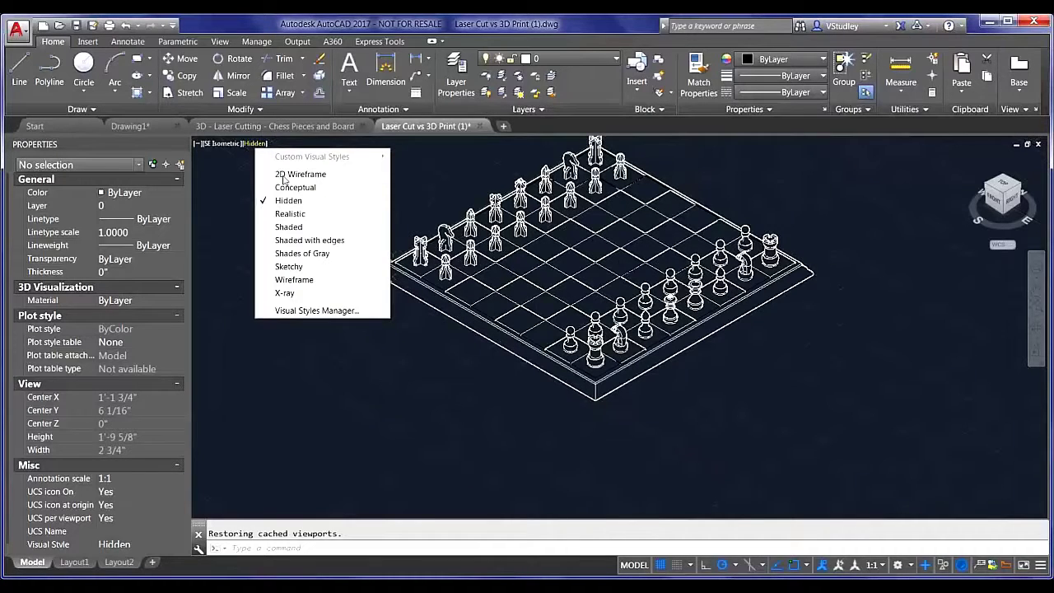
pyautogui.click(289, 214)
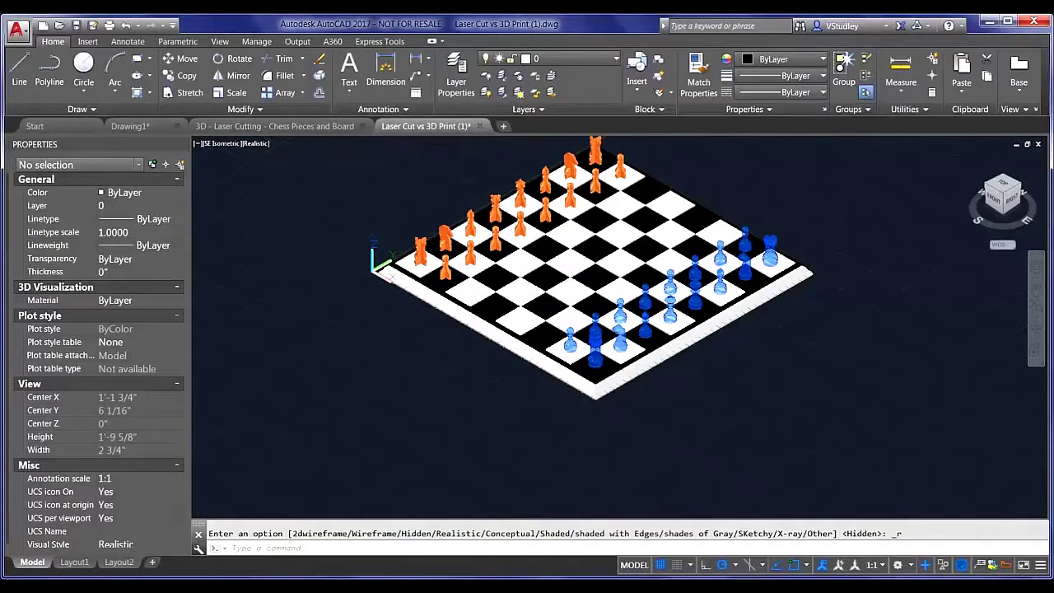
pyautogui.moveTo(383, 188); pyautogui.dragTo(393, 236, button='middle')
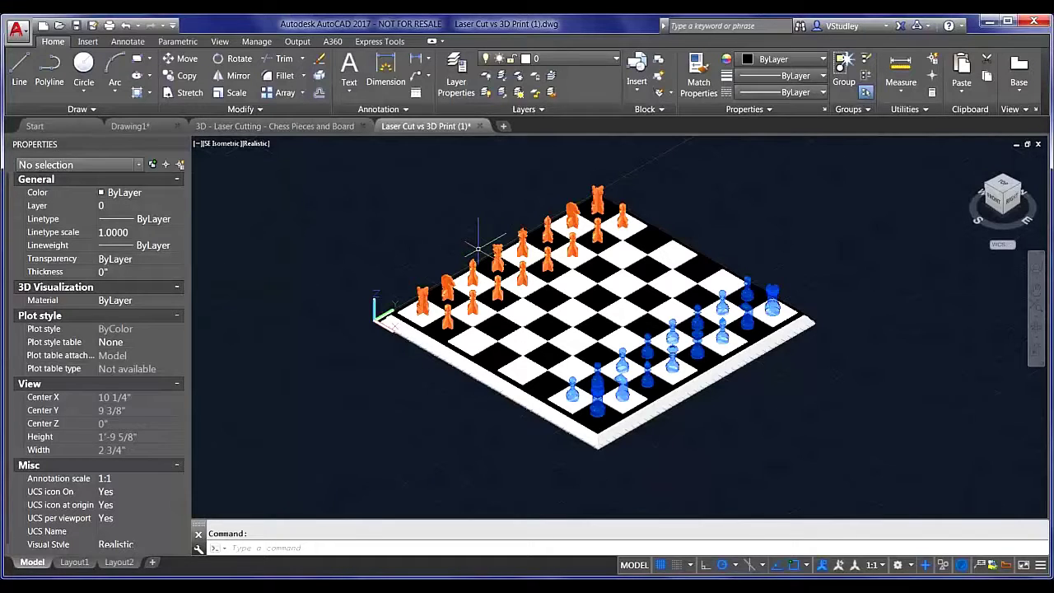
# Return to the 3D - Laser Cutting - Chess Pieces and Board drawing and examine the labelled profile sketches from pawn to king
pyautogui.click(255, 127)
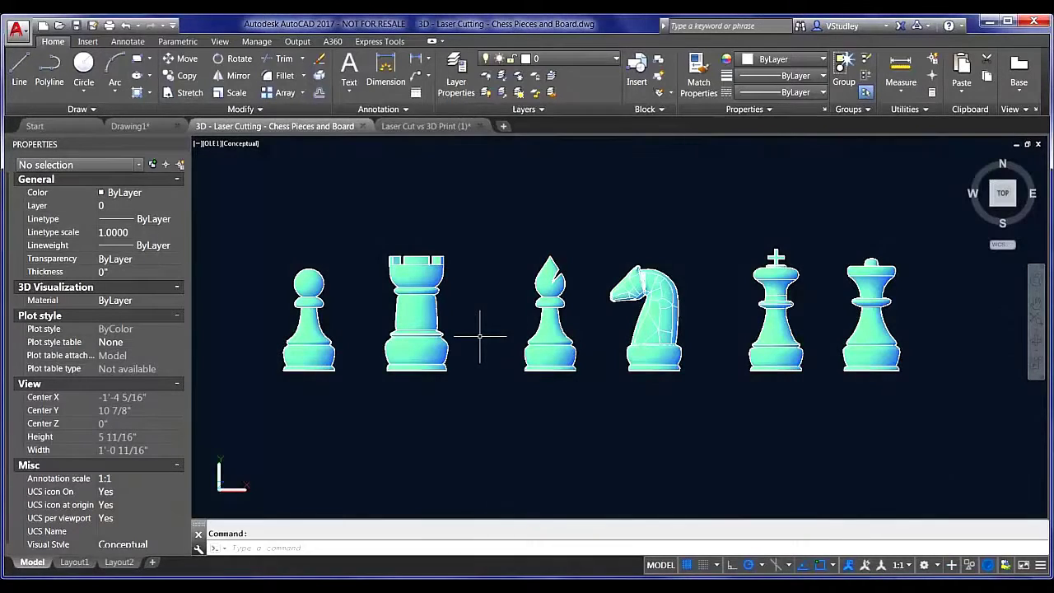
pyautogui.scroll(-5, 548, 215)
pyautogui.scroll(-2, 554, 205)
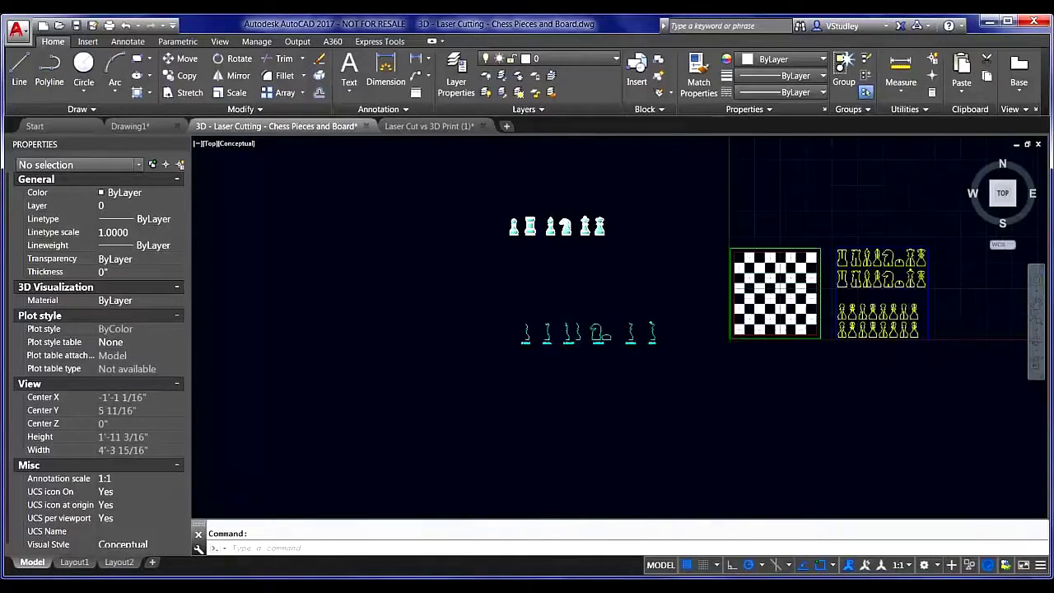
pyautogui.scroll(5, 574, 327)
pyautogui.scroll(2, 593, 363)
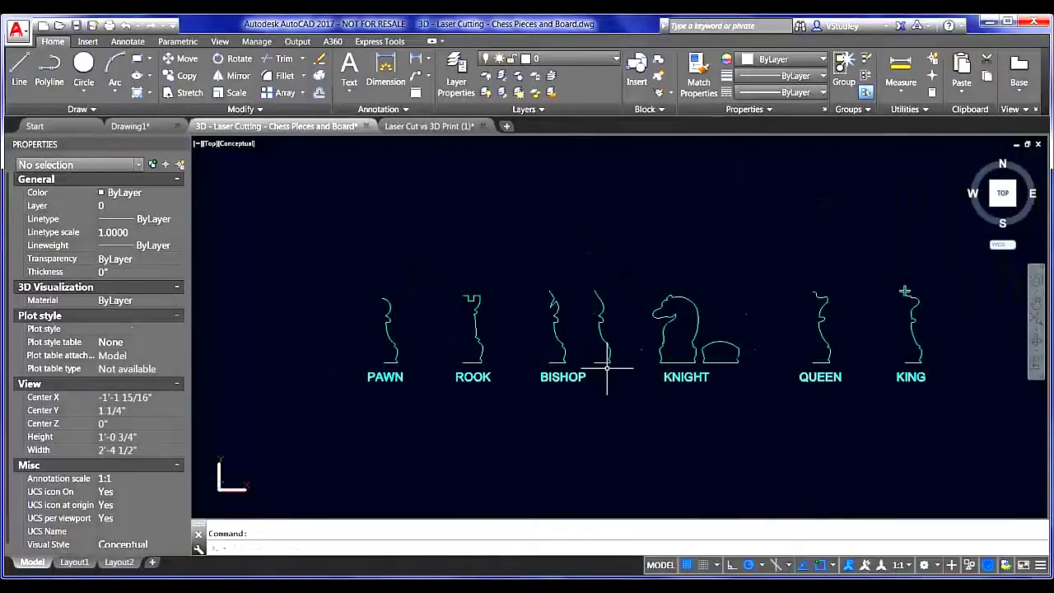
pyautogui.scroll(2, 732, 311)
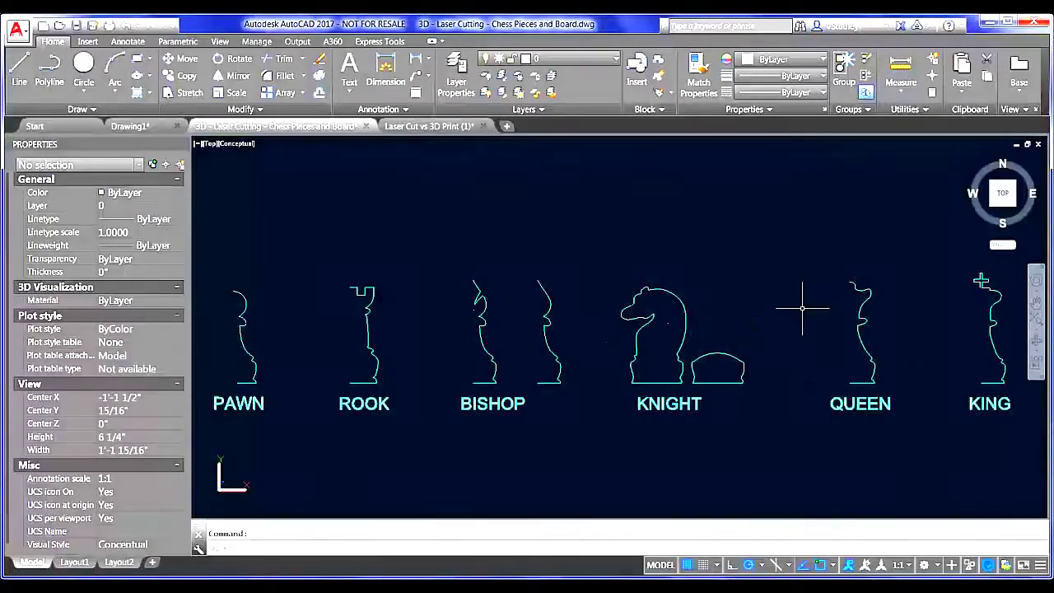
pyautogui.scroll(-2, 754, 317)
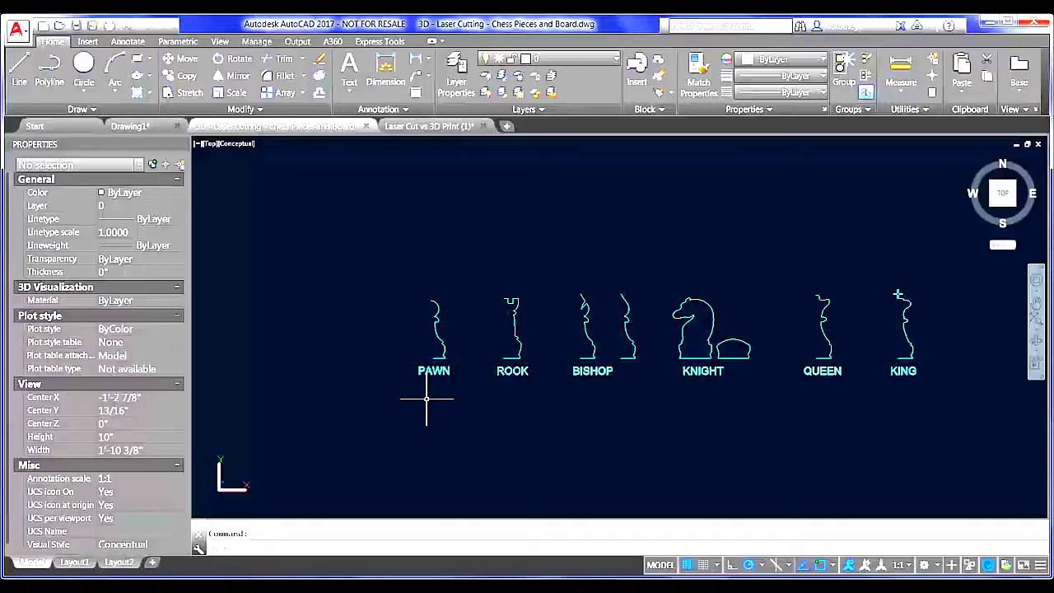
pyautogui.scroll(2, 429, 317)
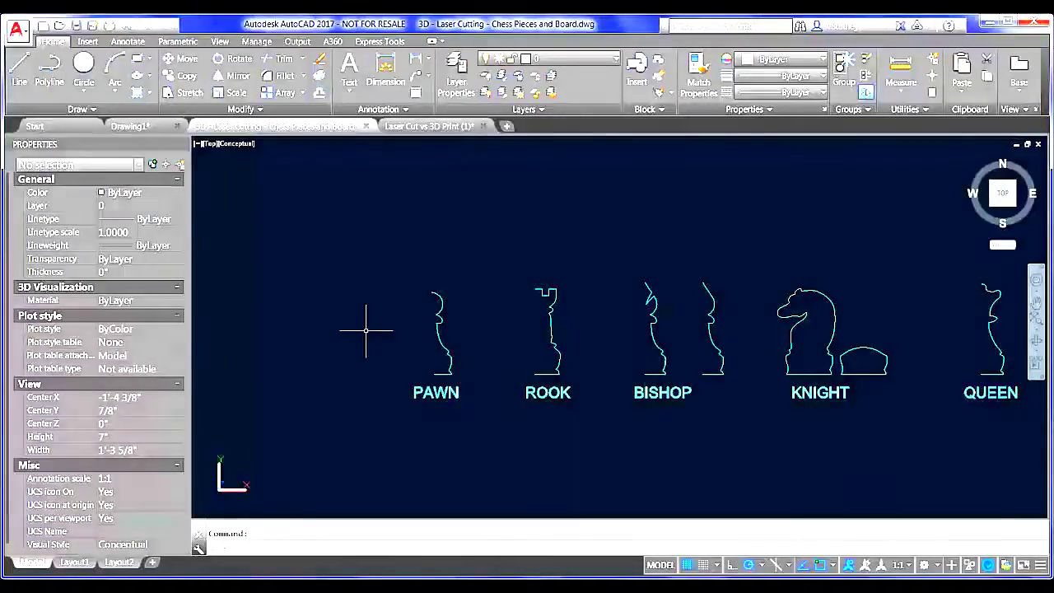
# Mirror the pawn's half-profile spline about a vertical line through its top endpoint, keeping the source object
pyautogui.scroll(2, 366, 330)
pyautogui.scroll(2, 365, 330)
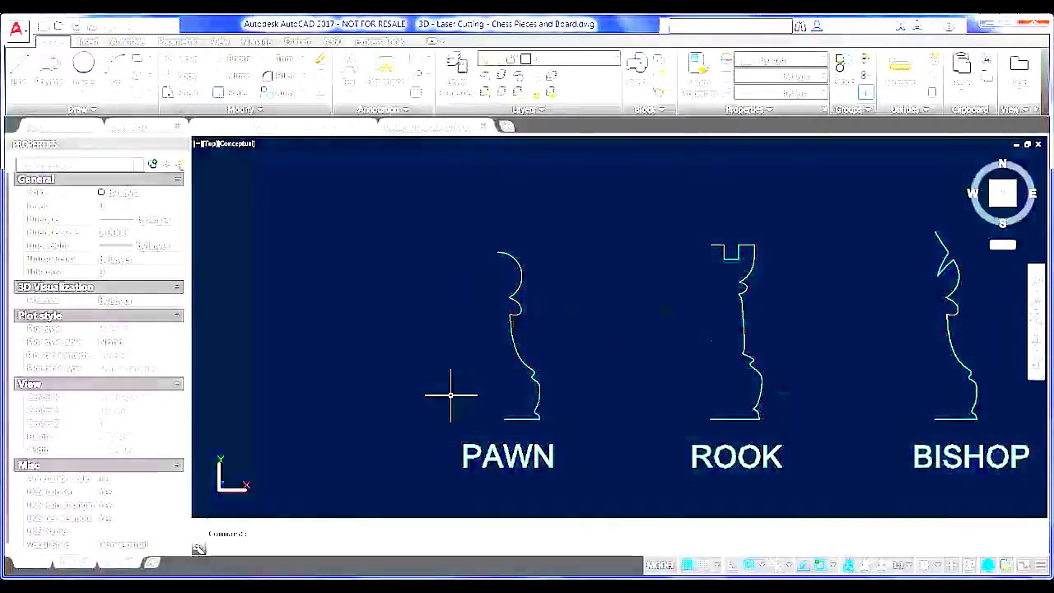
pyautogui.click(563, 356)
pyautogui.click(482, 294)
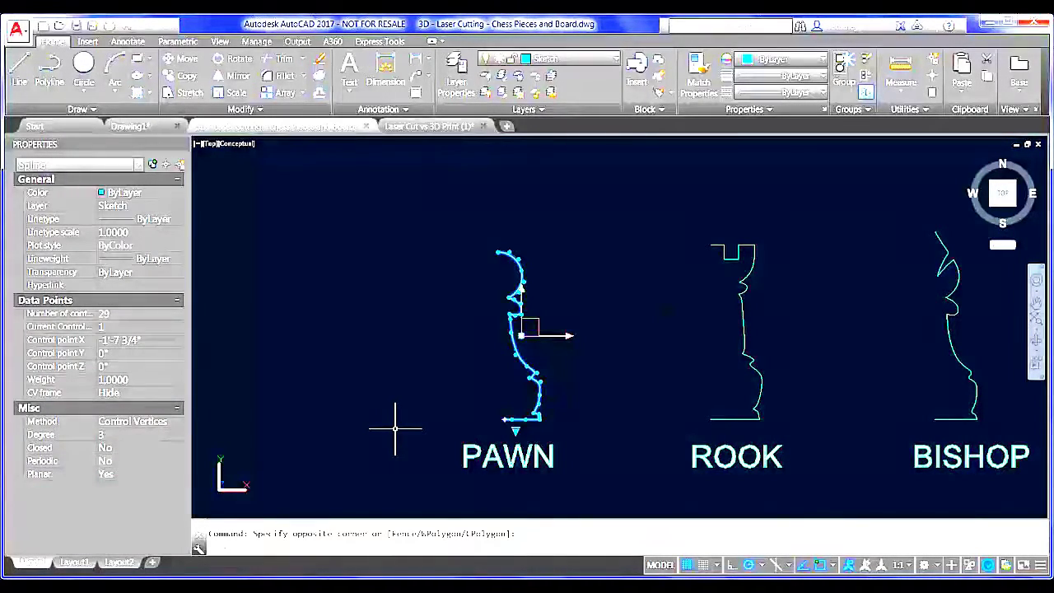
pyautogui.write('mi')
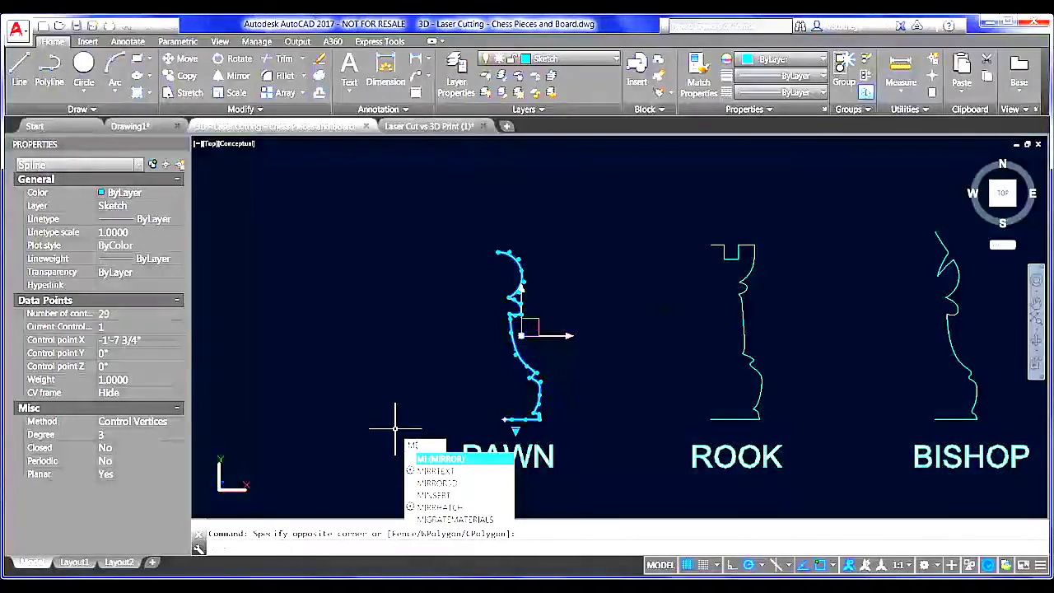
pyautogui.press('Return')
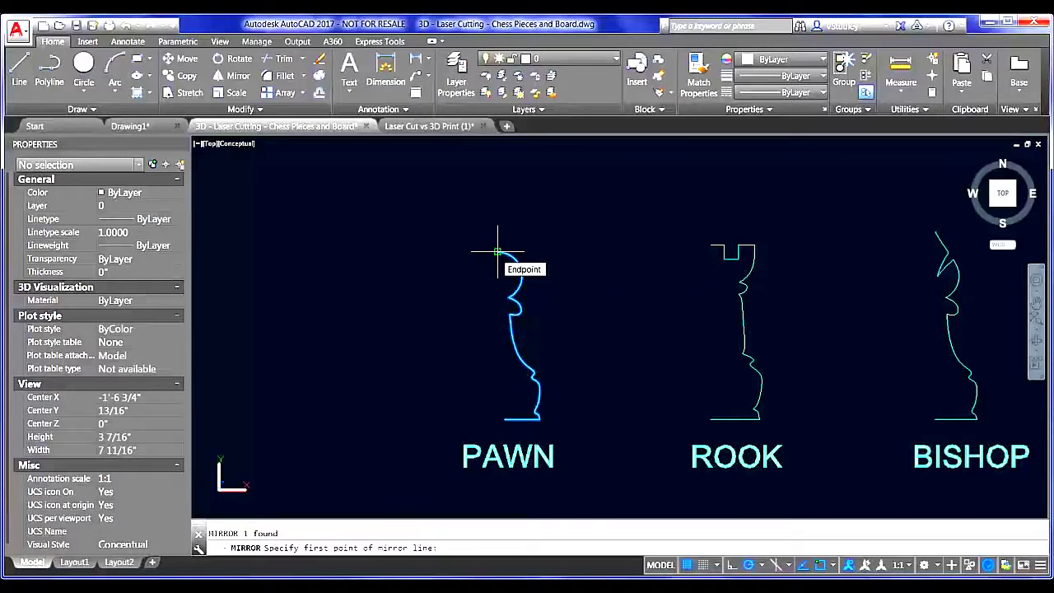
pyautogui.click(497, 252)
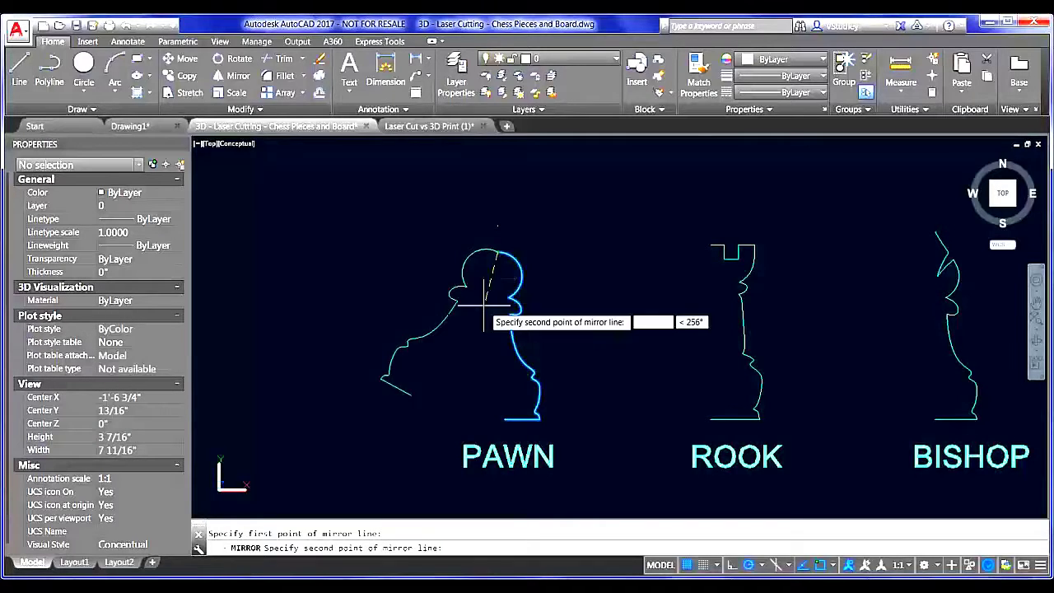
pyautogui.click(497, 422)
pyautogui.press('Return')
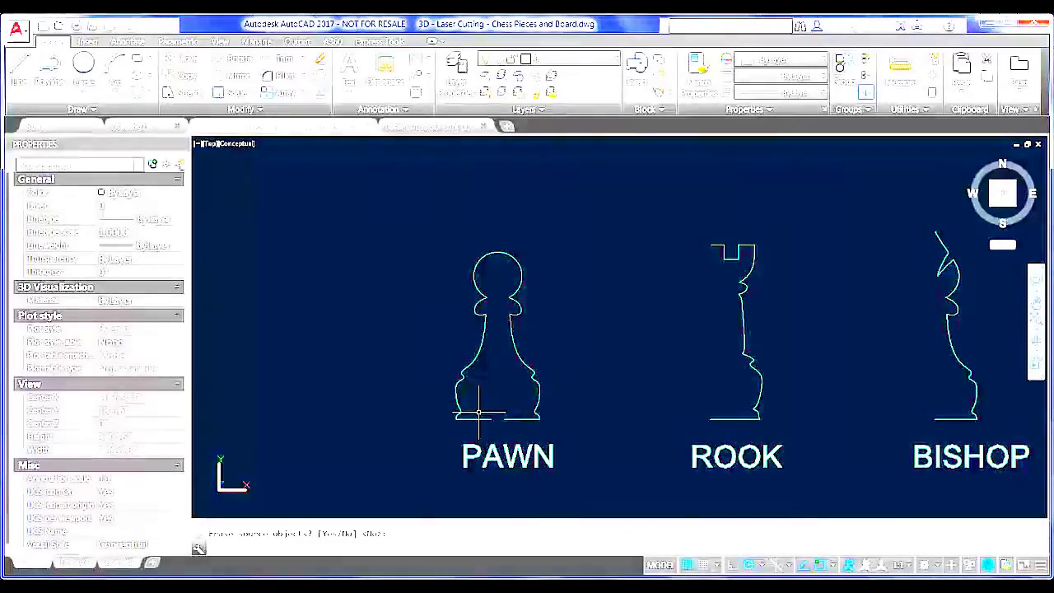
# Draw a polyline slot in the pawn's base gap, 3/4" tall and 1/8" wide, joining the two inner base endpoints
pyautogui.write('l')
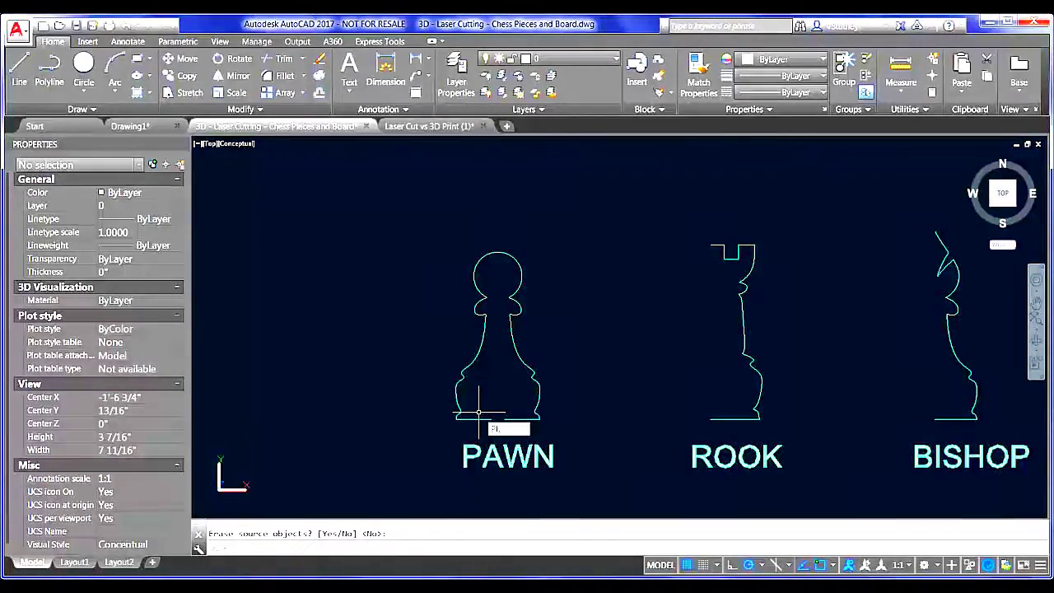
pyautogui.press('Return')
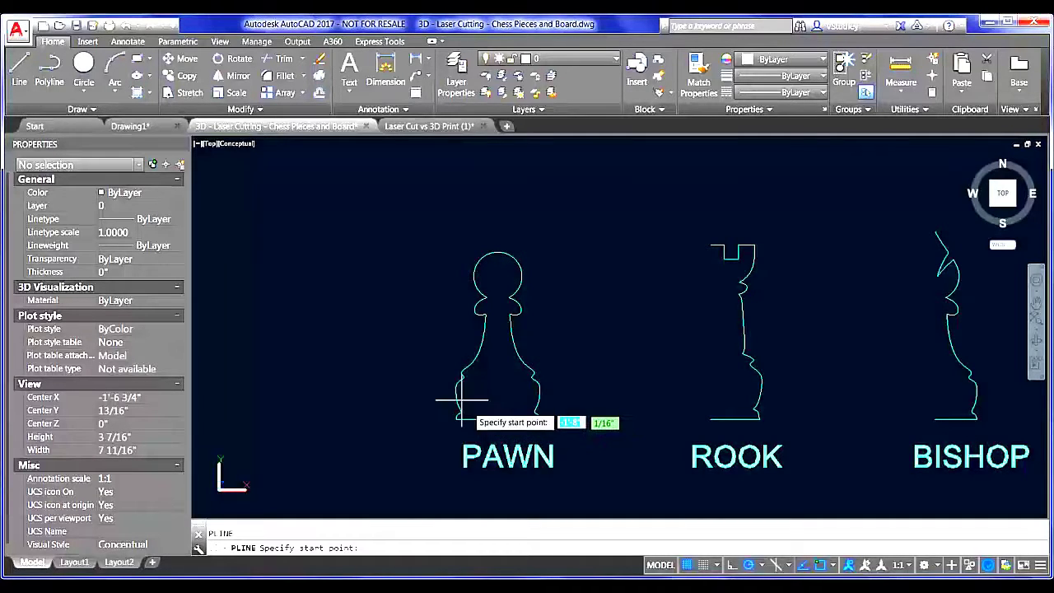
pyautogui.click(505, 420)
pyautogui.scroll(2, 511, 404)
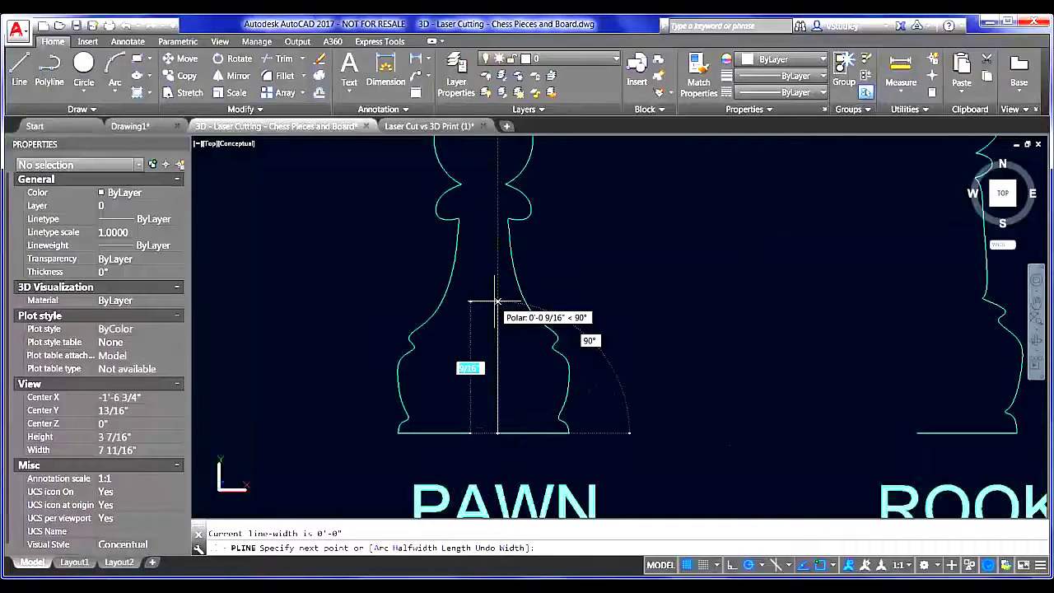
pyautogui.write('3/4')
pyautogui.press('Return')
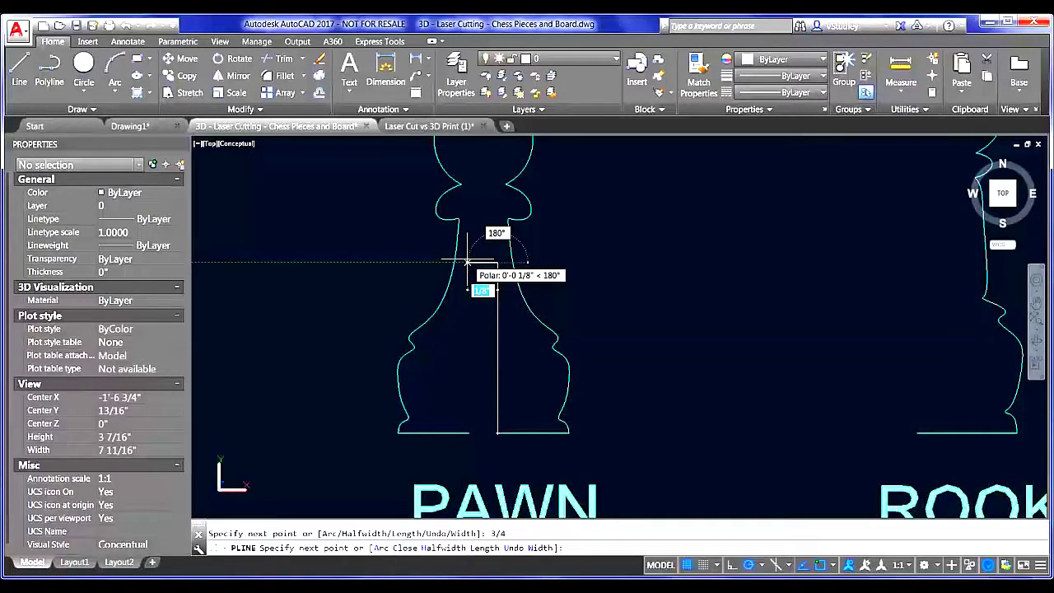
pyautogui.write('1/8')
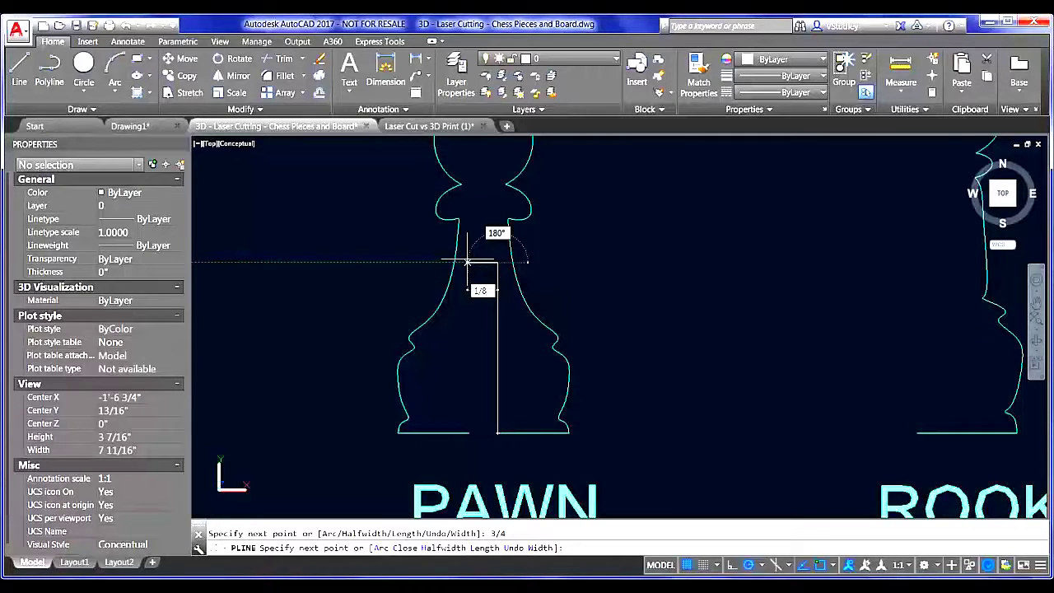
pyautogui.press('Return')
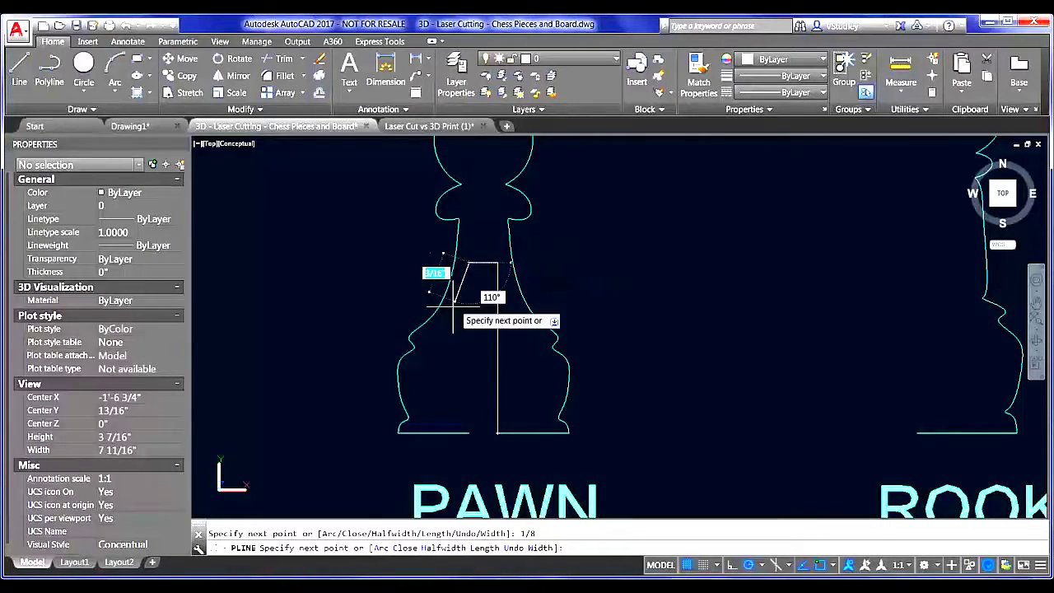
pyautogui.click(468, 433)
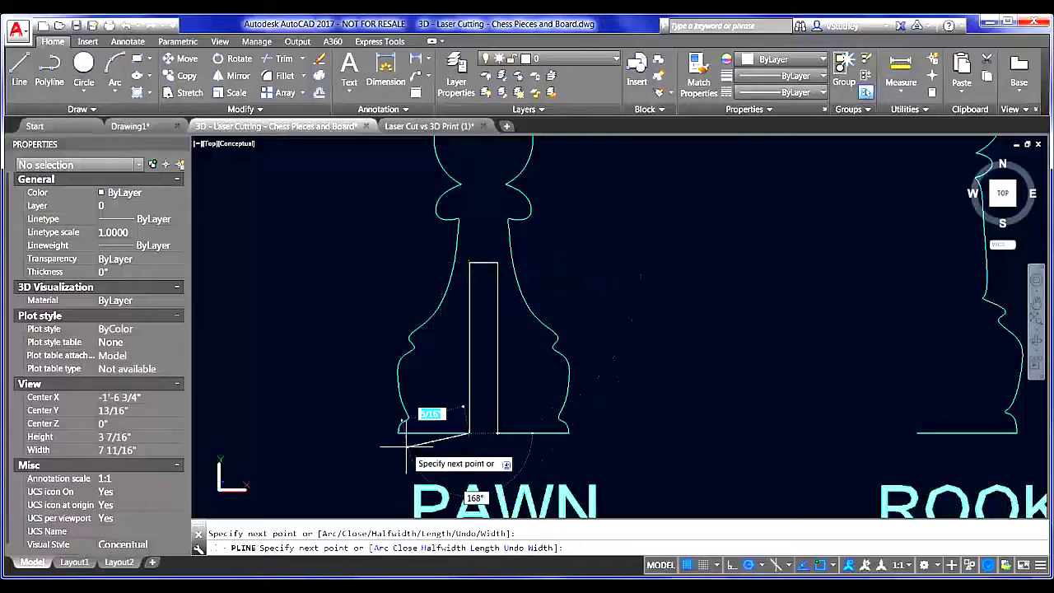
pyautogui.press('Return')
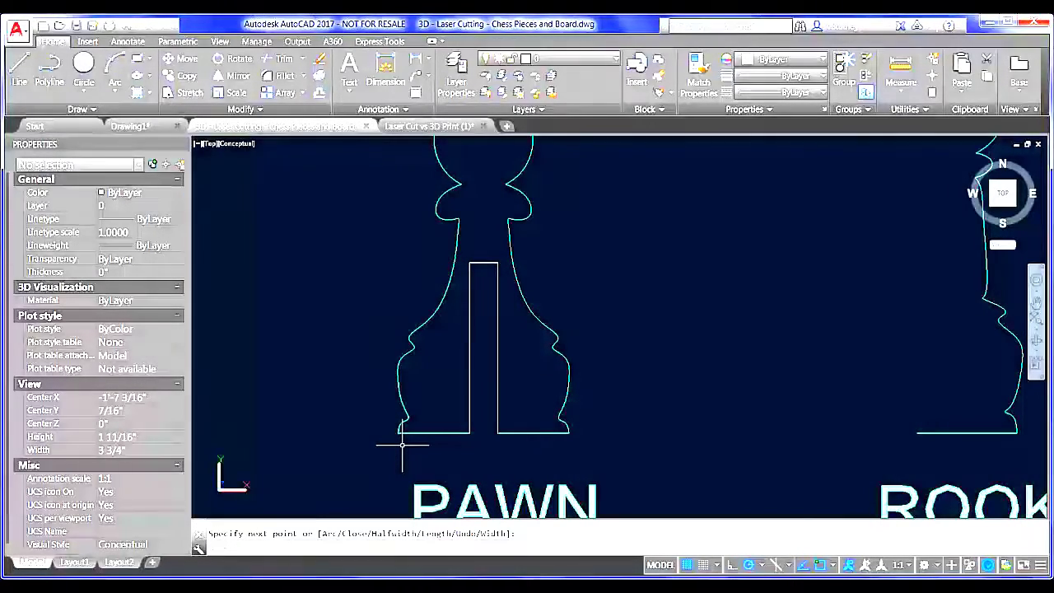
# Match the slot polyline's properties to those of the pawn's outline spline
pyautogui.scroll(-2, 424, 436)
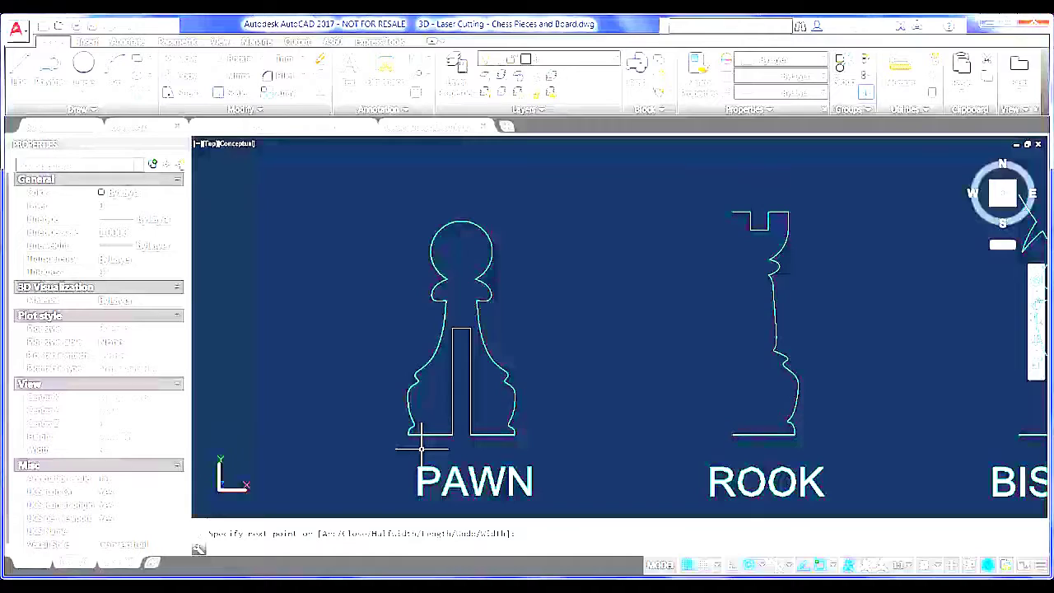
pyautogui.press('Escape')
pyautogui.write('ma')
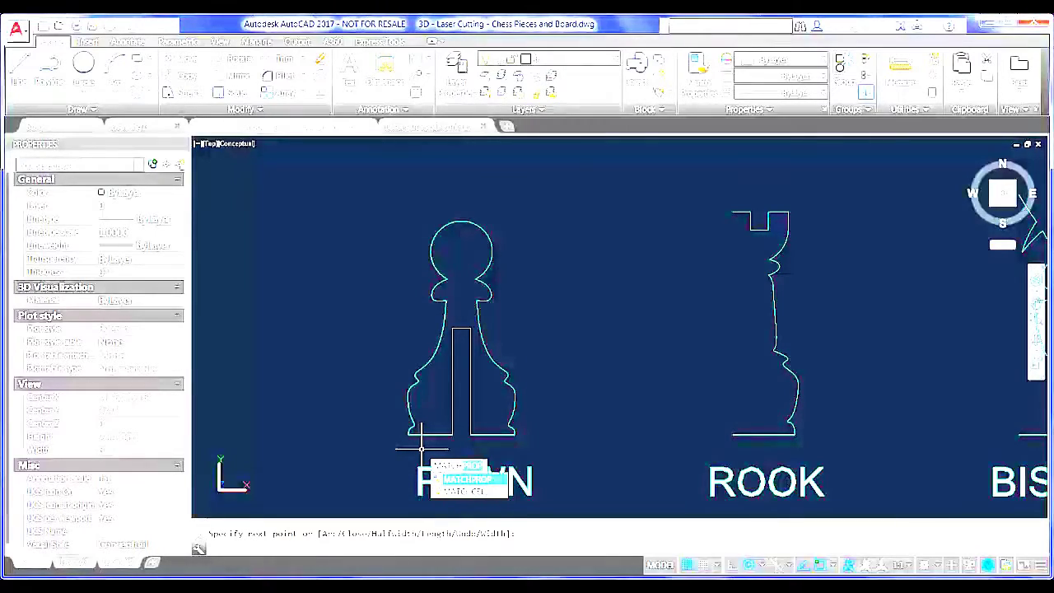
pyautogui.press('Return')
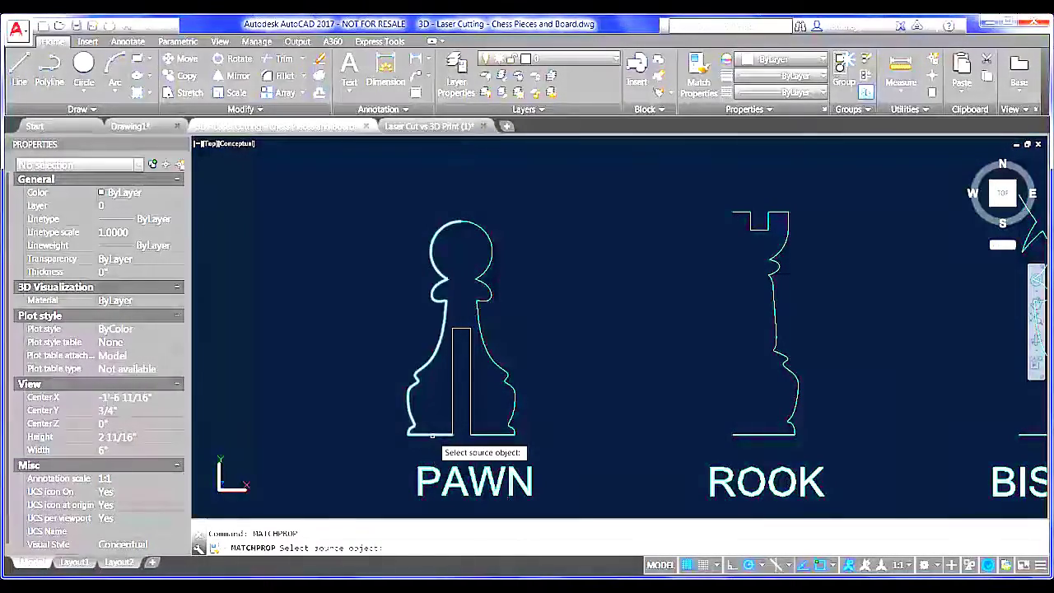
pyautogui.click(436, 433)
pyautogui.click(486, 404)
pyautogui.click(422, 354)
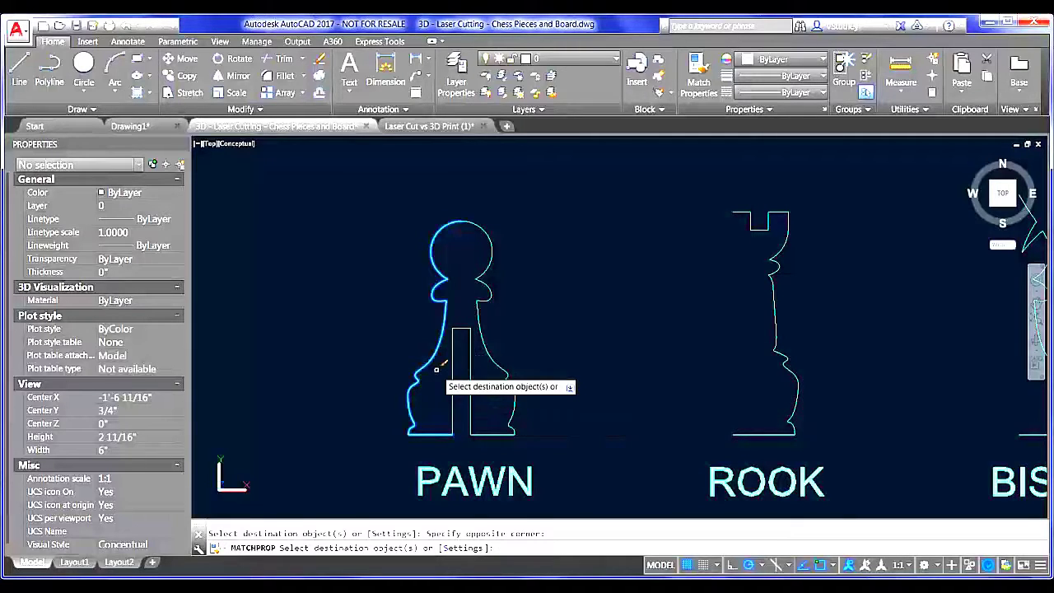
pyautogui.press('Return')
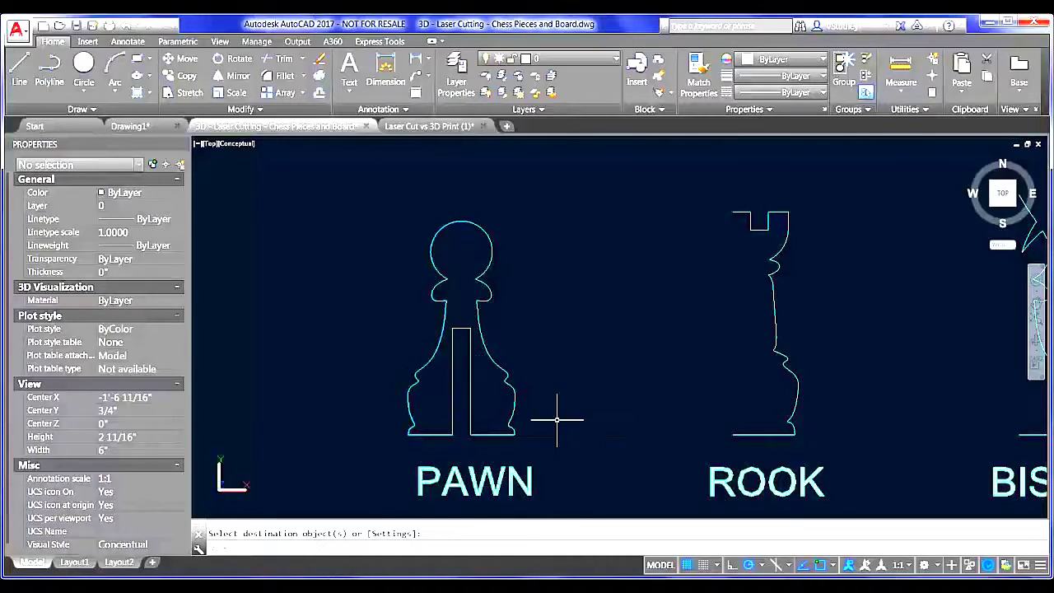
# Copy the complete slotted pawn outline horizontally about 1 1/8" to the left of the original
pyautogui.click(545, 441)
pyautogui.click(404, 312)
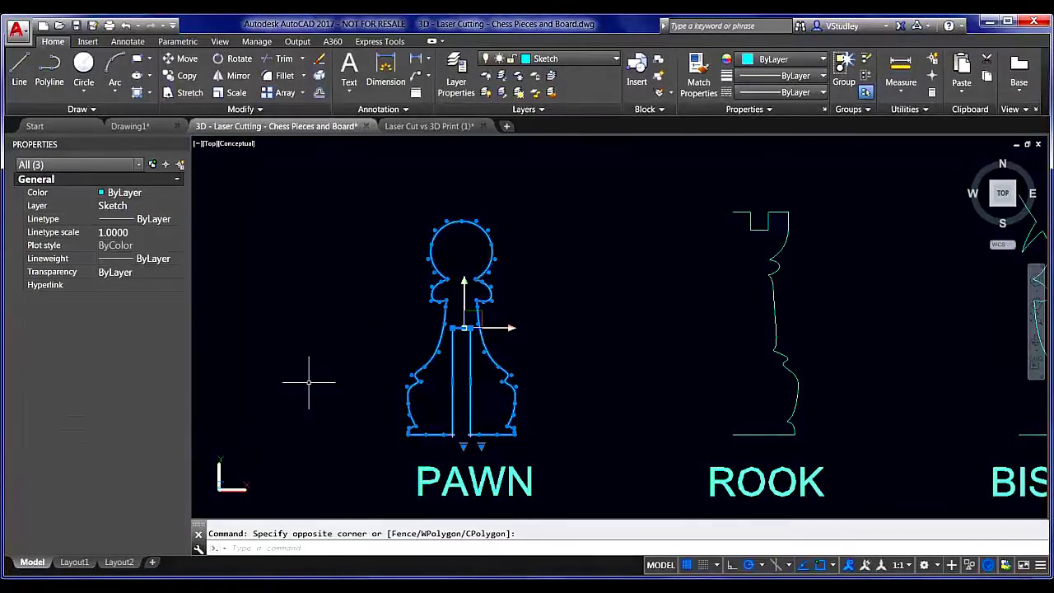
pyautogui.write('co')
pyautogui.press('Return')
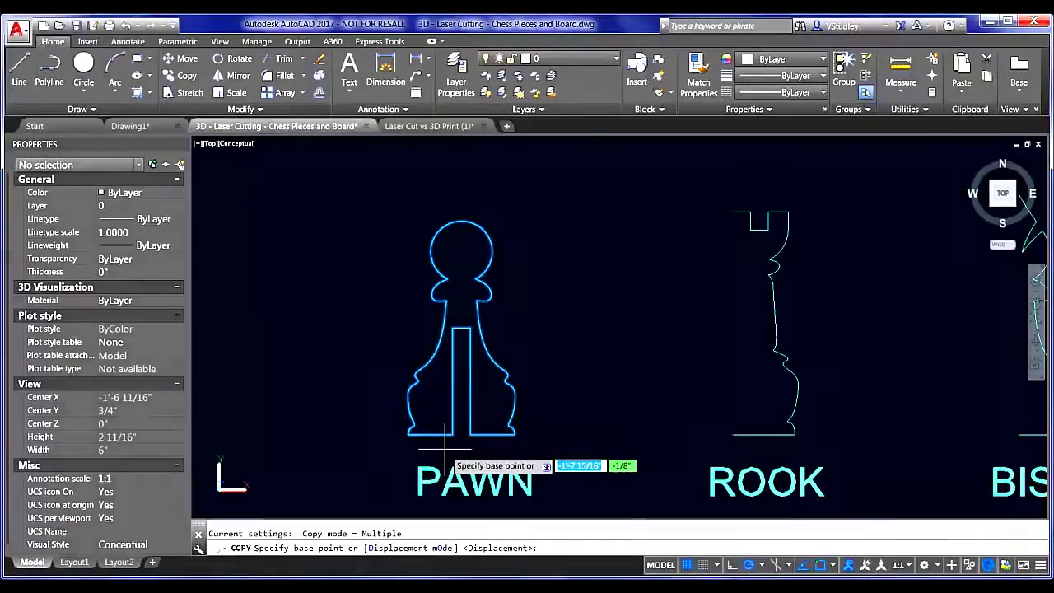
pyautogui.click(437, 448)
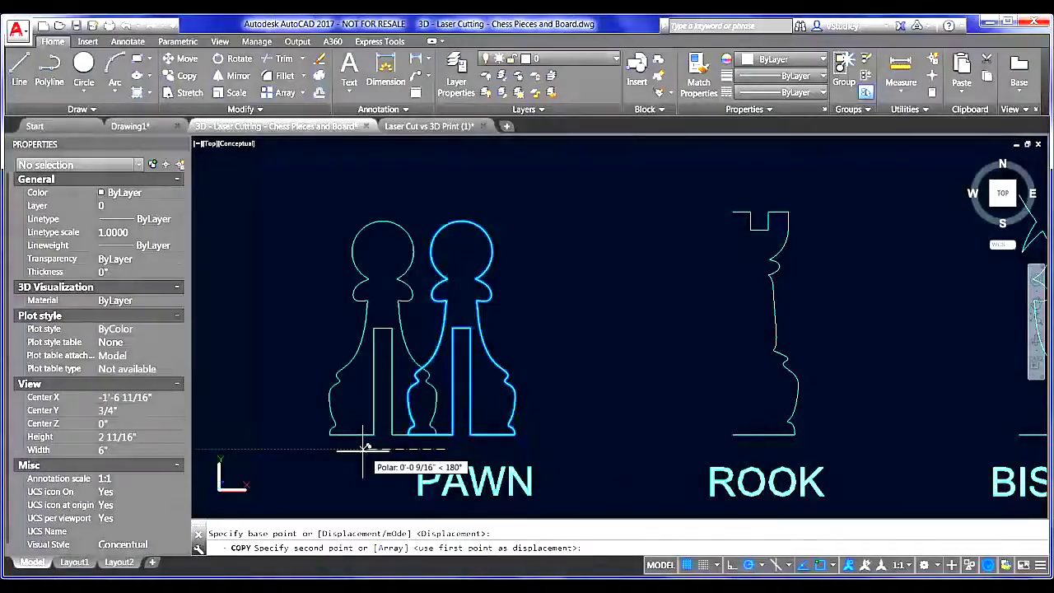
pyautogui.click(282, 450)
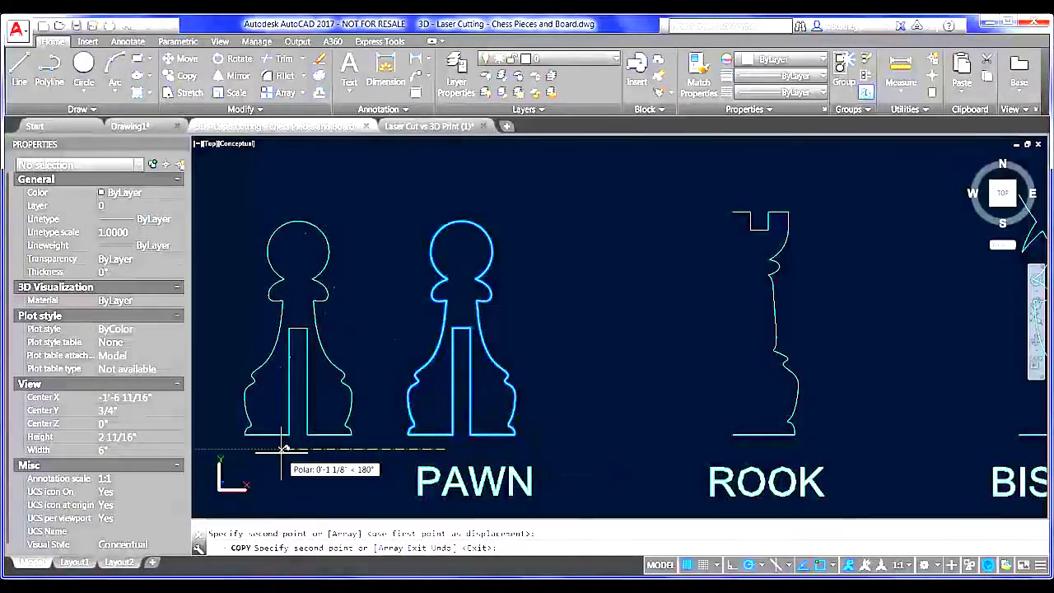
pyautogui.press('Return')
pyautogui.moveTo(357, 434)
pyautogui.mouseDown(button='middle')
pyautogui.moveTo(501, 440)
pyautogui.moveTo(527, 420)
pyautogui.mouseUp(button='middle')
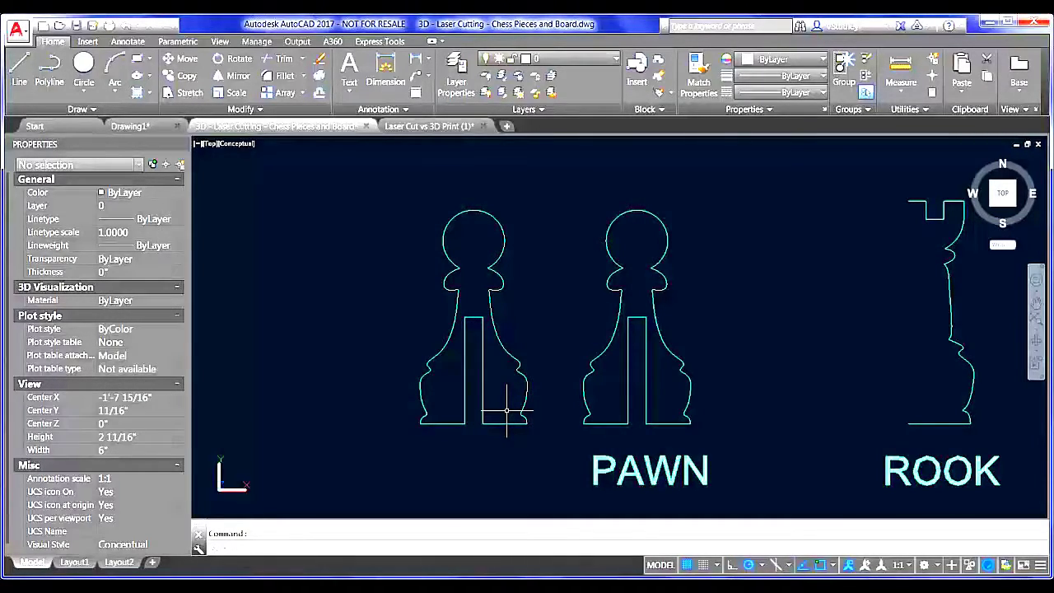
# Mirror the copied pawn's slot about a horizontal line through the midpoint of its top edge, erasing the source object
pyautogui.click(465, 404)
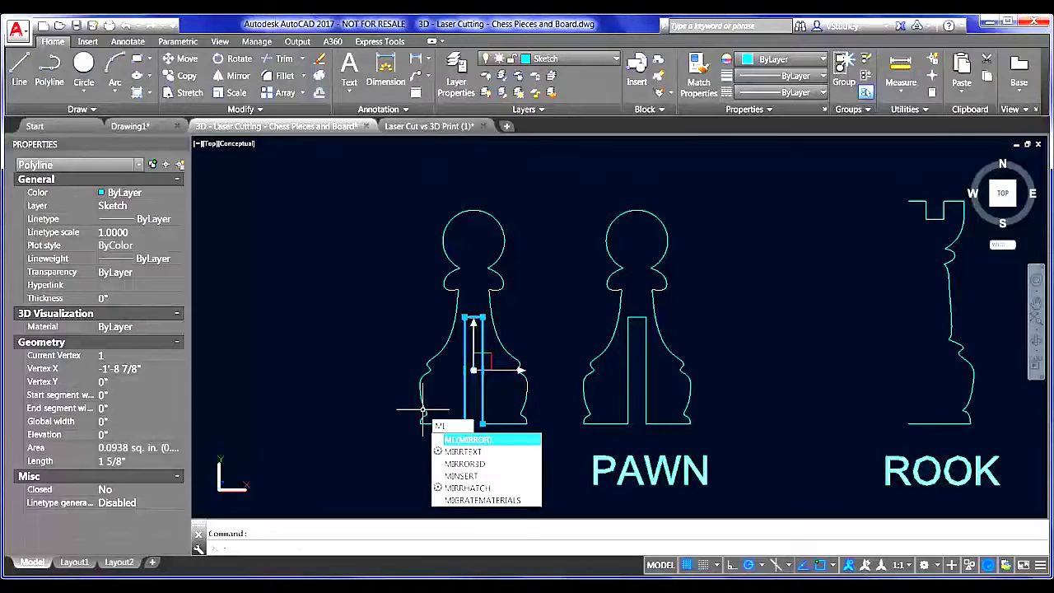
pyautogui.press('Return')
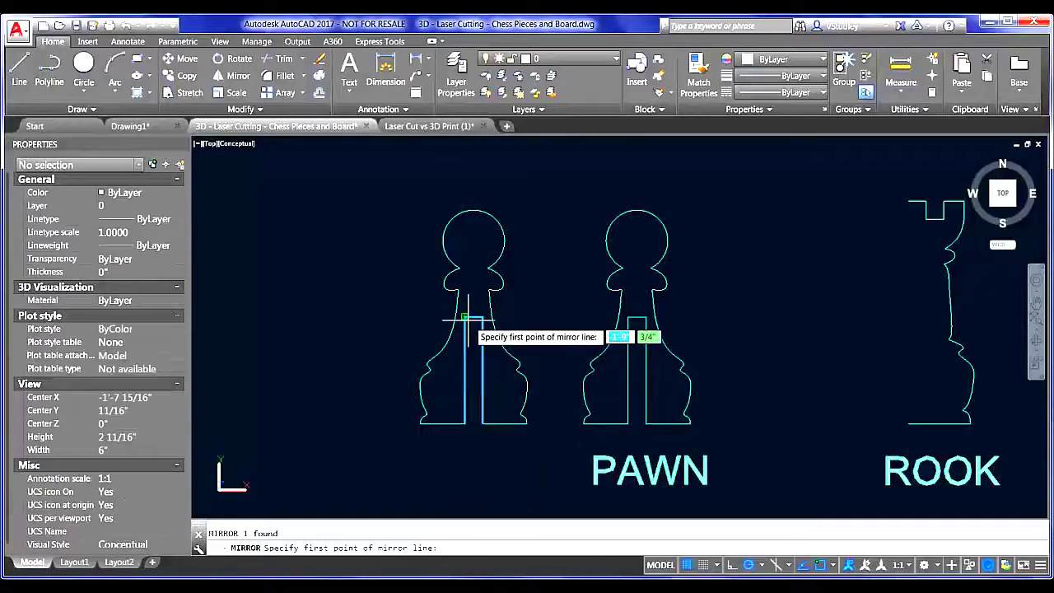
pyautogui.click(473, 317)
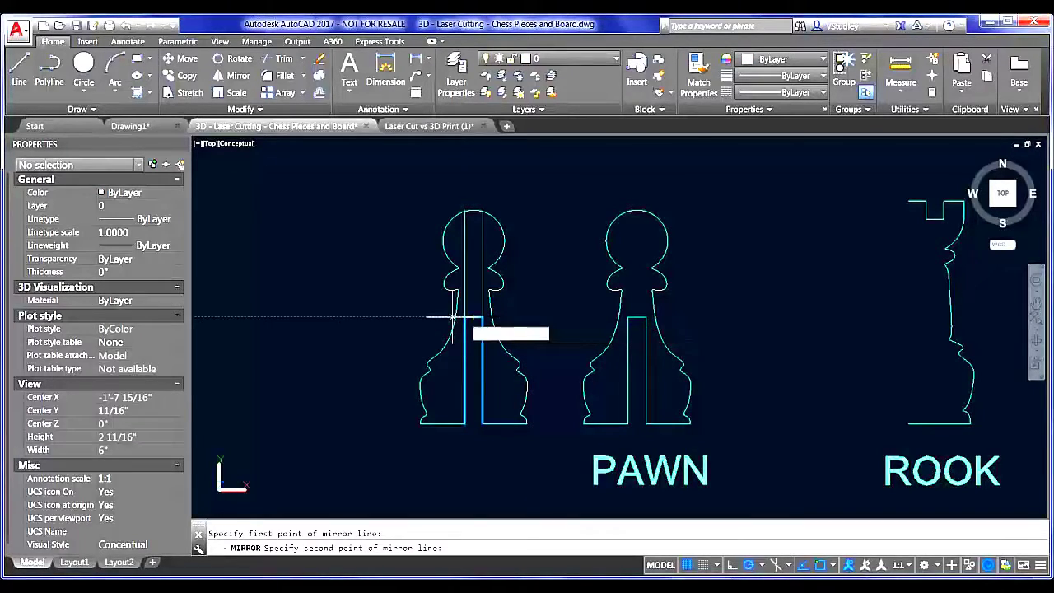
pyautogui.click(381, 321)
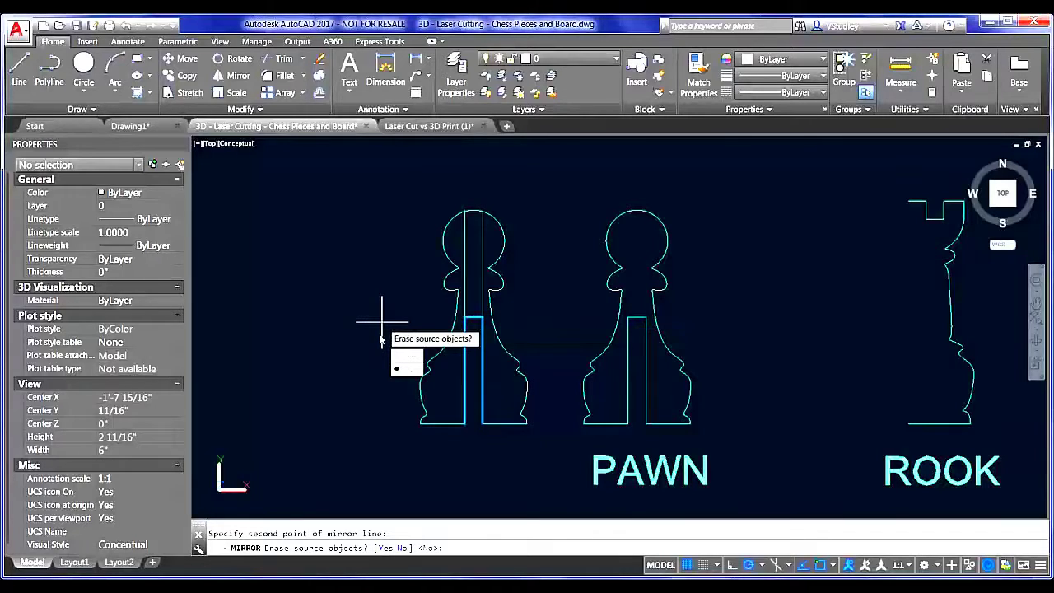
pyautogui.write('y')
pyautogui.press('Return')
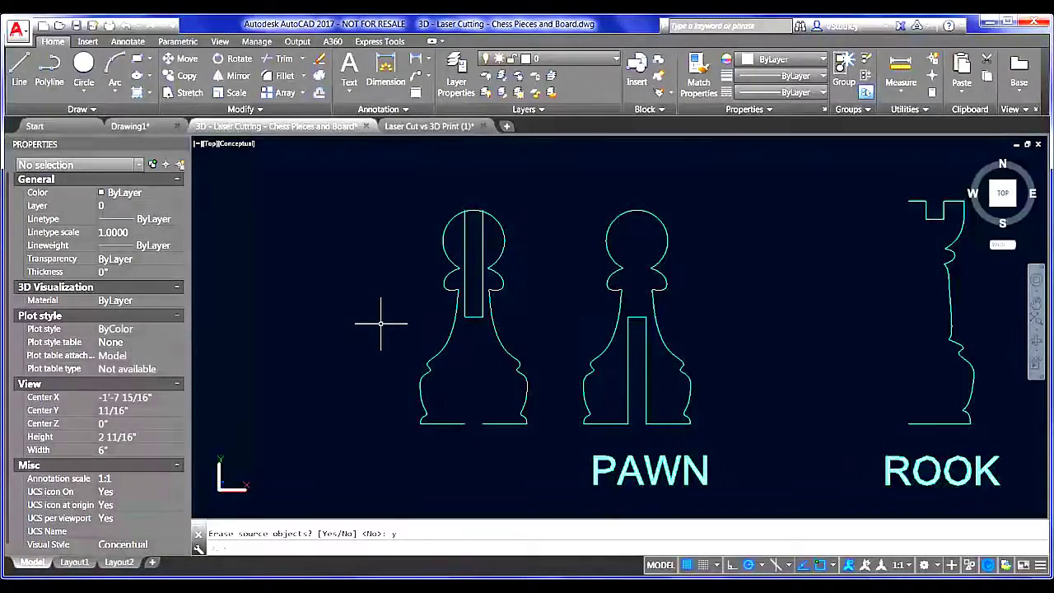
# Trim away the top of the copied pawn's head between the two slot edges, using all objects as cutting edges
pyautogui.write('tr')
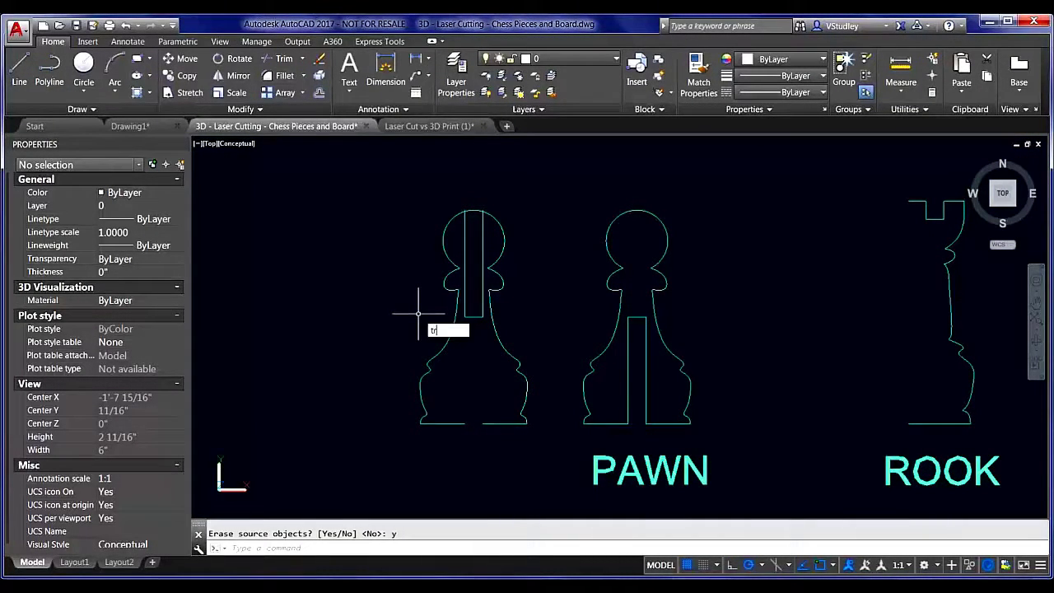
pyautogui.press('Return')
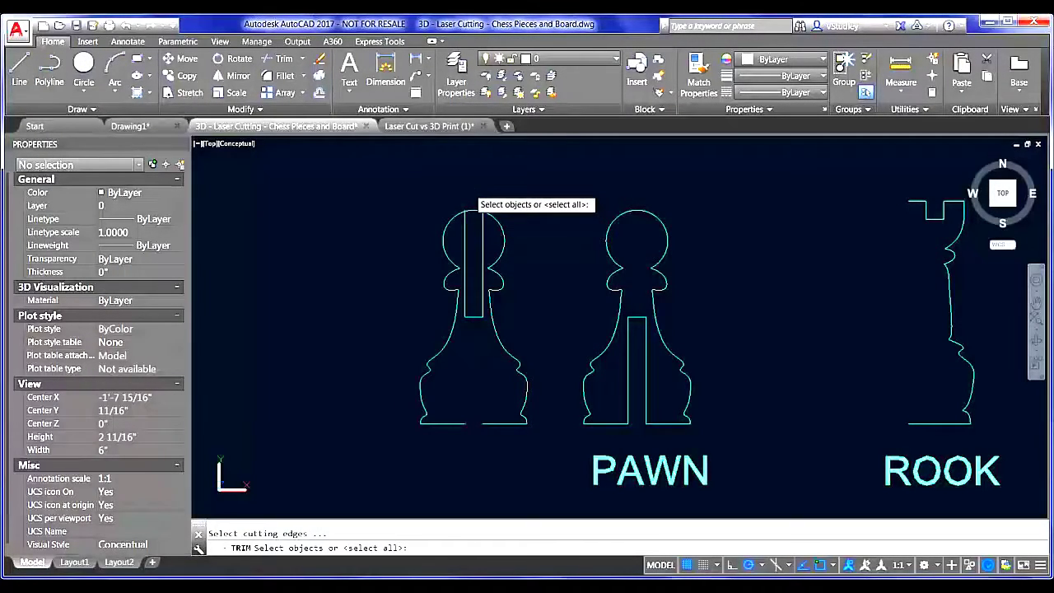
pyautogui.press('Return')
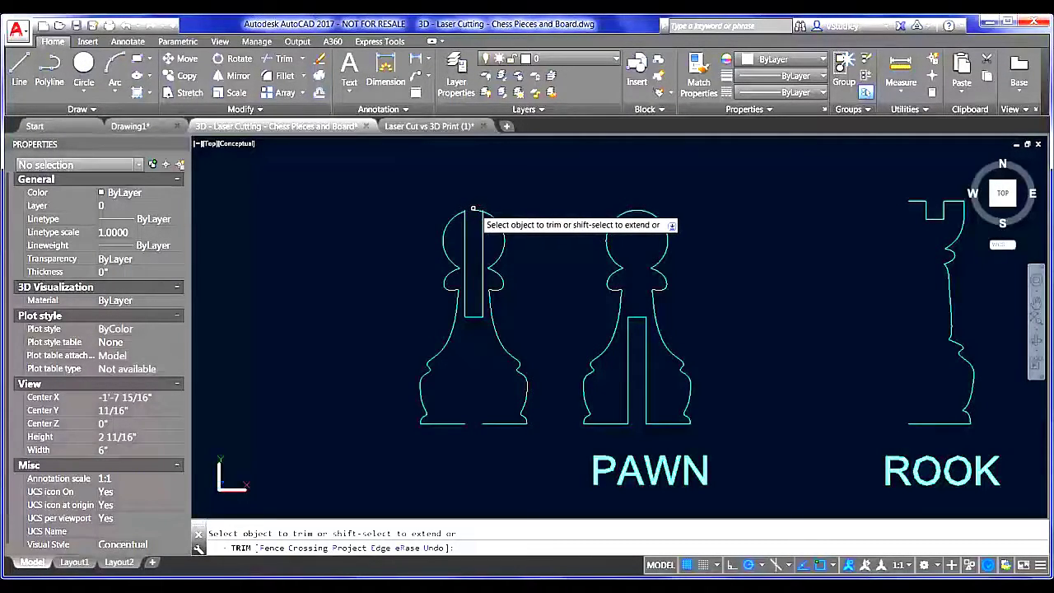
pyautogui.scroll(6, 473, 209)
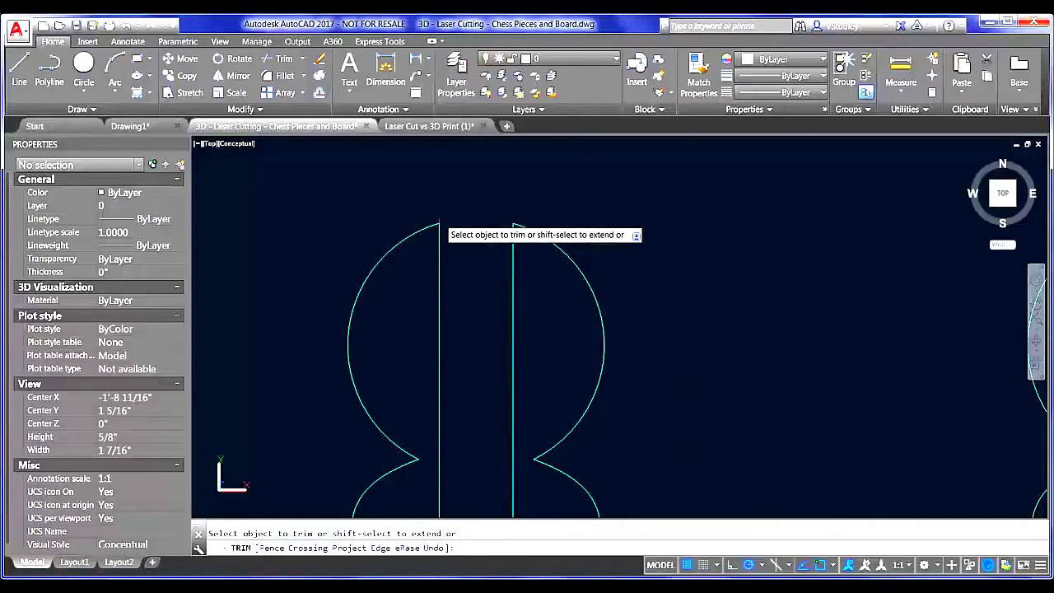
pyautogui.scroll(-6, 574, 207)
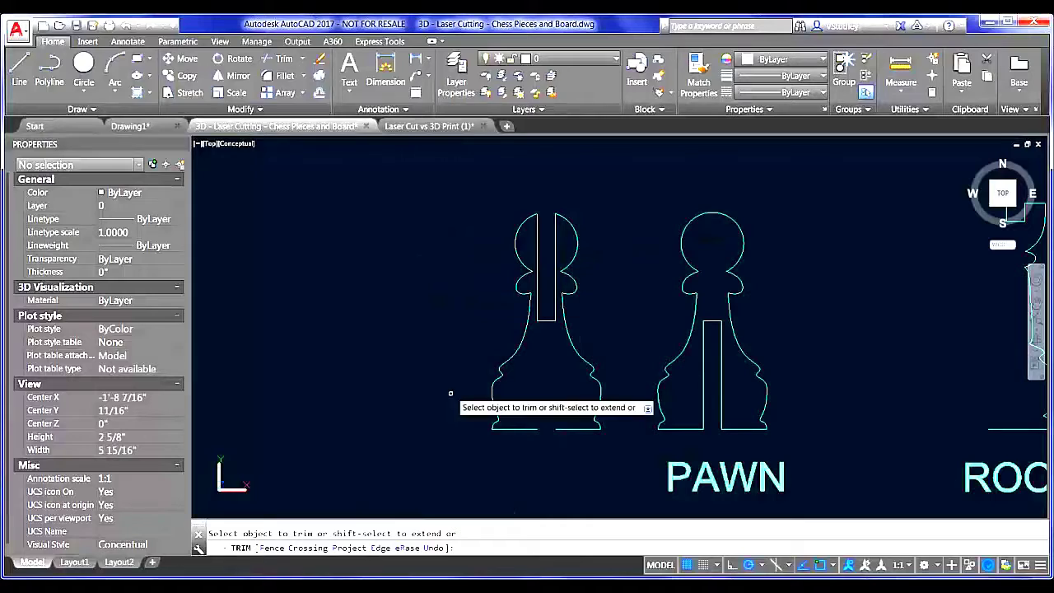
pyautogui.press('Return')
# Stretch the inner base endpoint of the copied pawn's left spline to the opposite base endpoint, closing the gap
pyautogui.scroll(3, 536, 423)
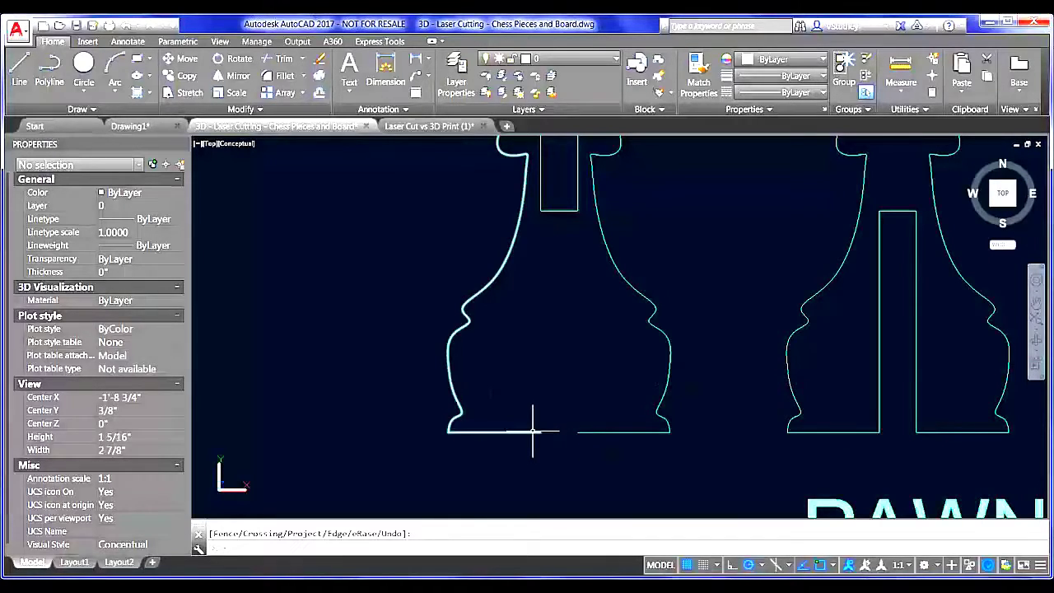
pyautogui.click(533, 429)
pyautogui.click(546, 430)
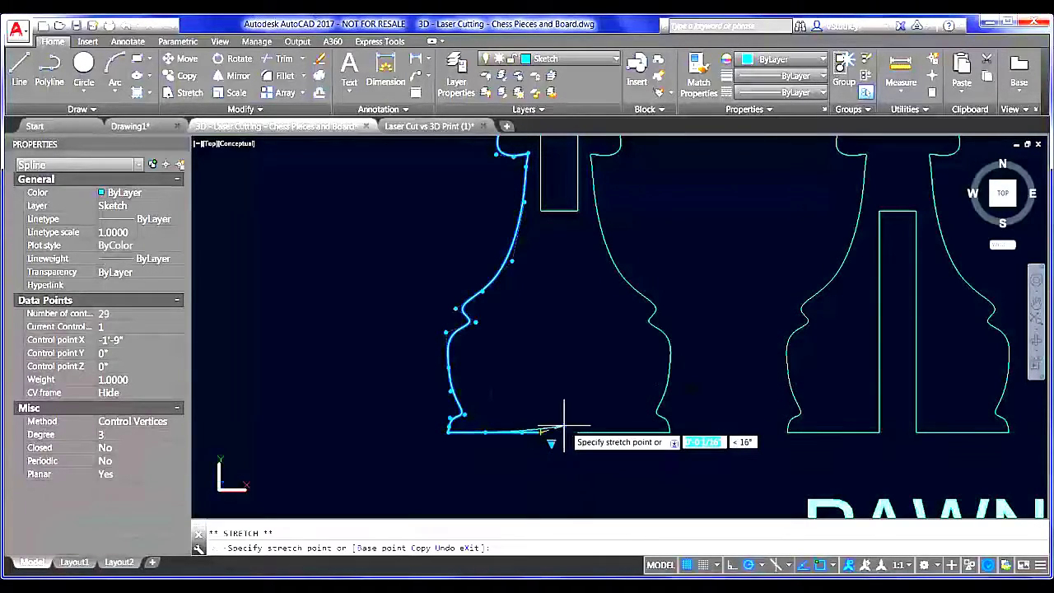
pyautogui.click(580, 431)
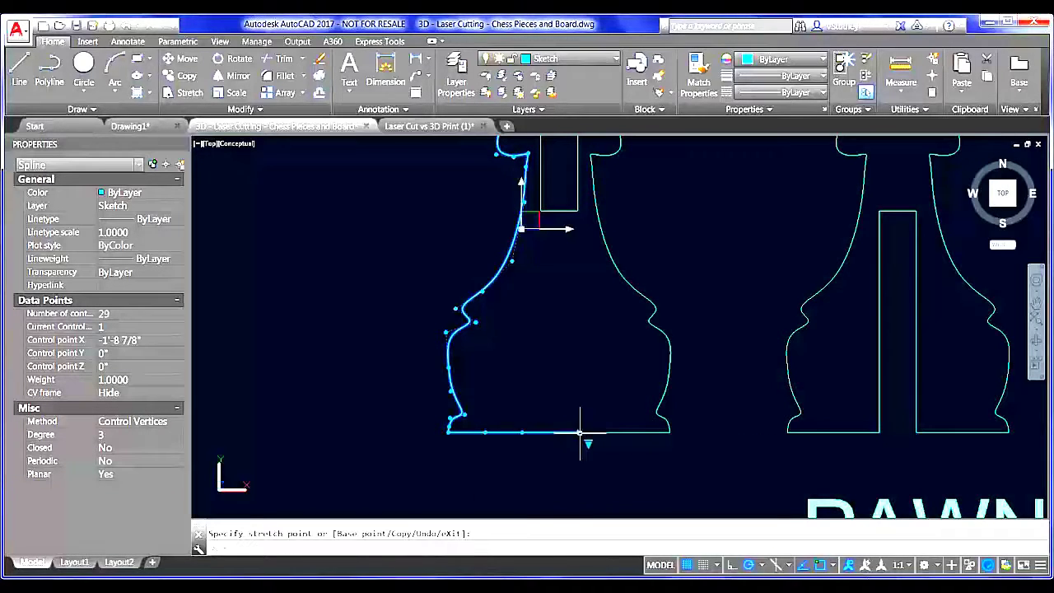
pyautogui.press('Escape')
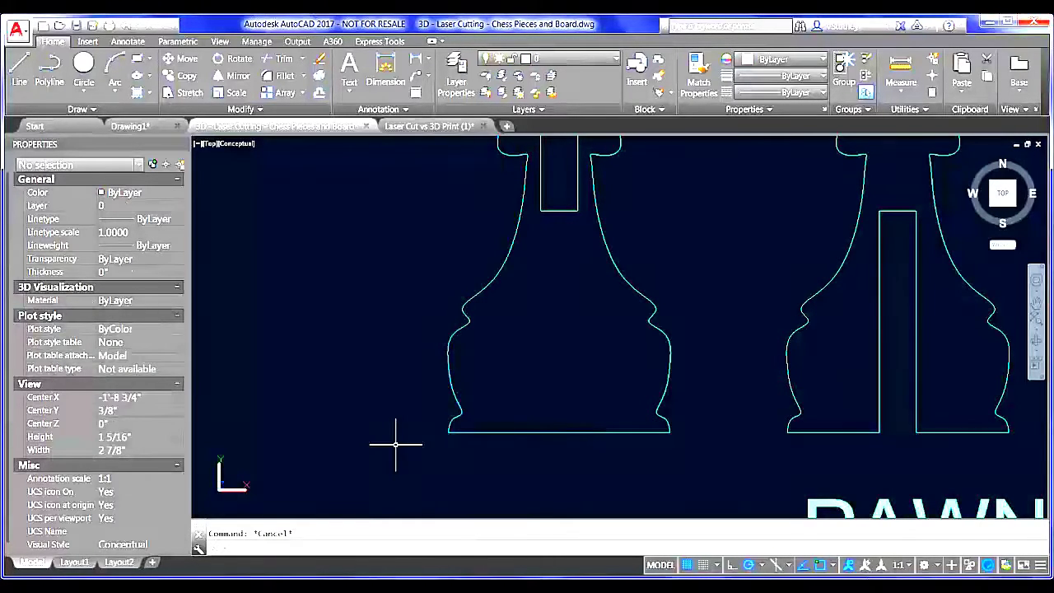
# Switch to the Laser Cut vs 3D Print (1) drawing and set its visual style to Hidden
pyautogui.scroll(-4, 436, 393)
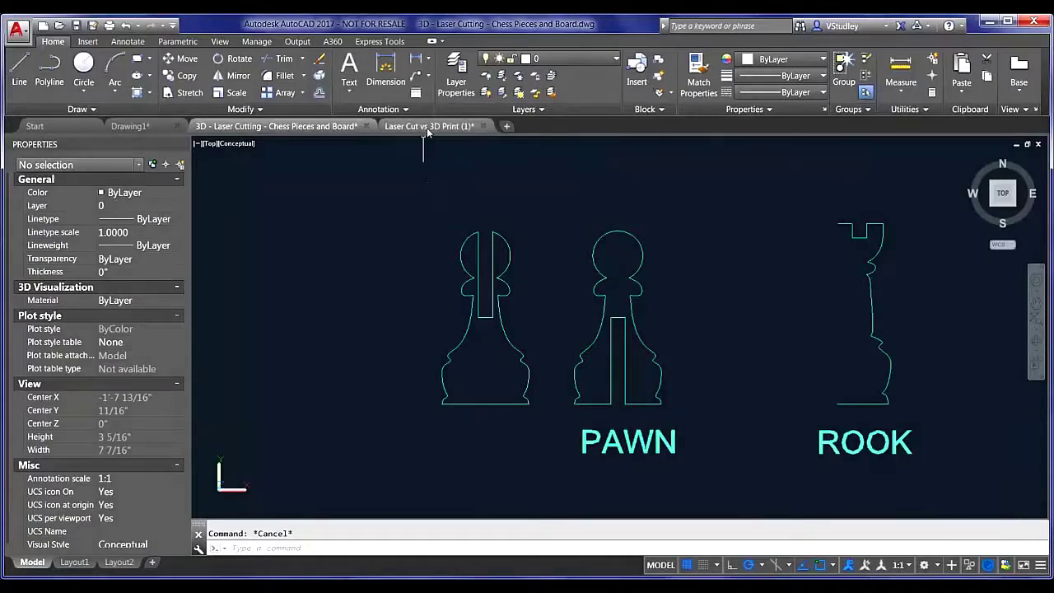
pyautogui.click(429, 126)
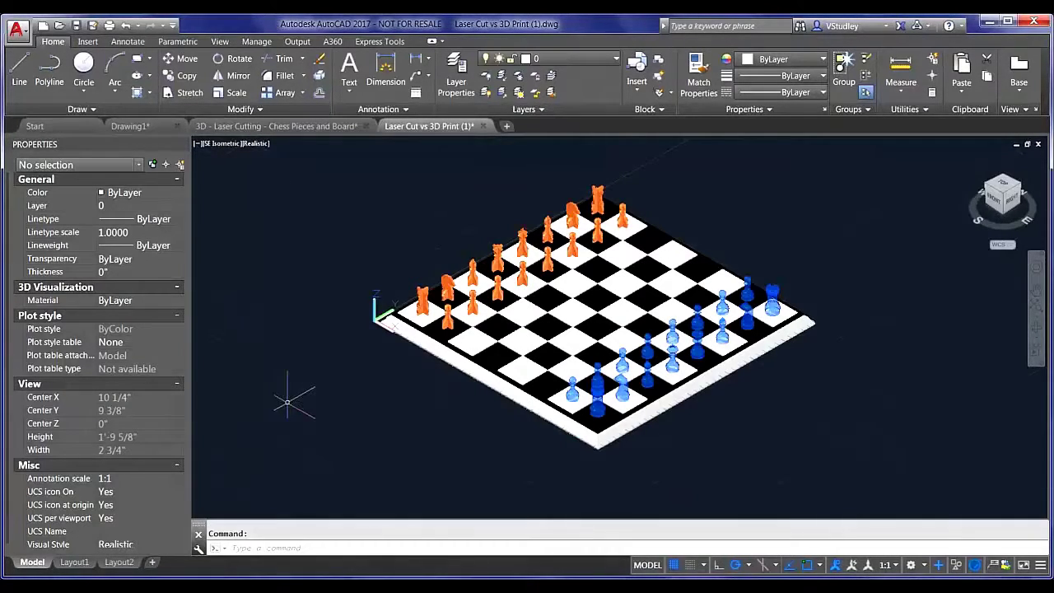
pyautogui.click(254, 143)
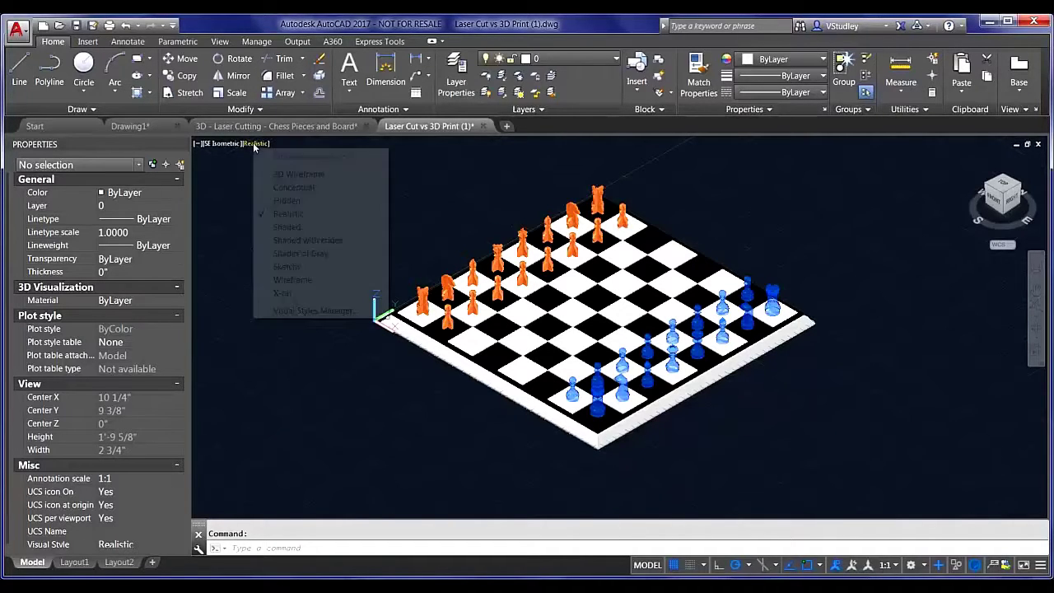
pyautogui.click(286, 201)
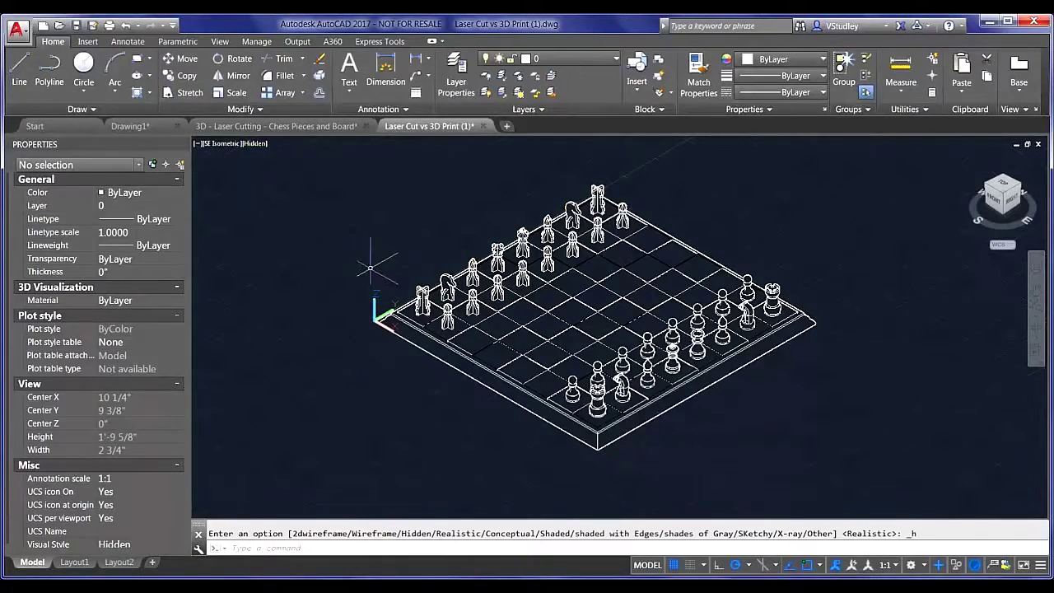
# Move one of the two interlocking solids of the slotted pawn nearest the rook out of its mating piece
pyautogui.scroll(10, 513, 408)
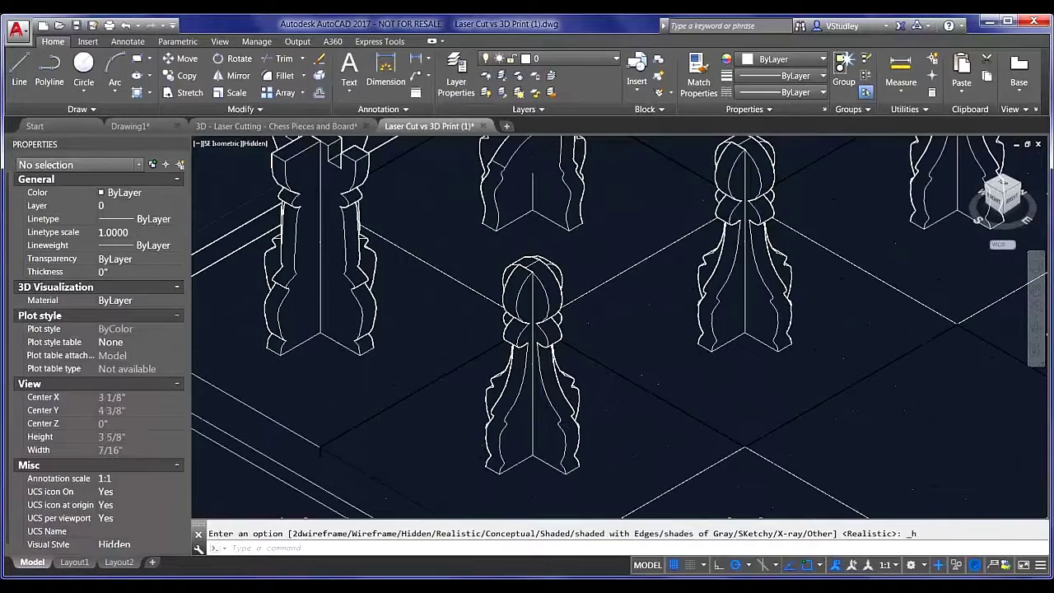
pyautogui.click(512, 408)
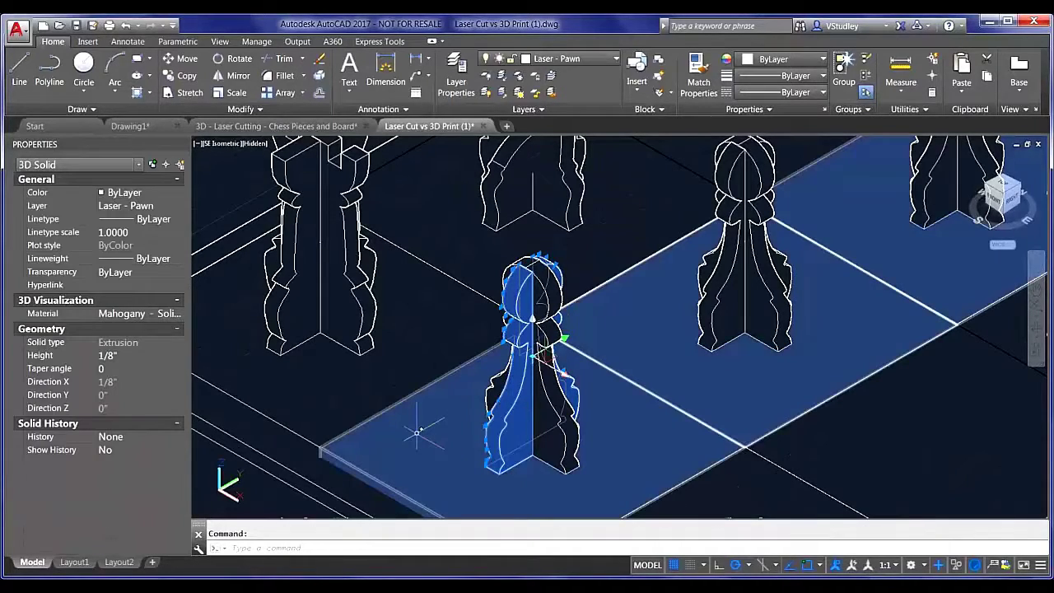
pyautogui.write('m')
pyautogui.press('Return')
pyautogui.click(458, 334)
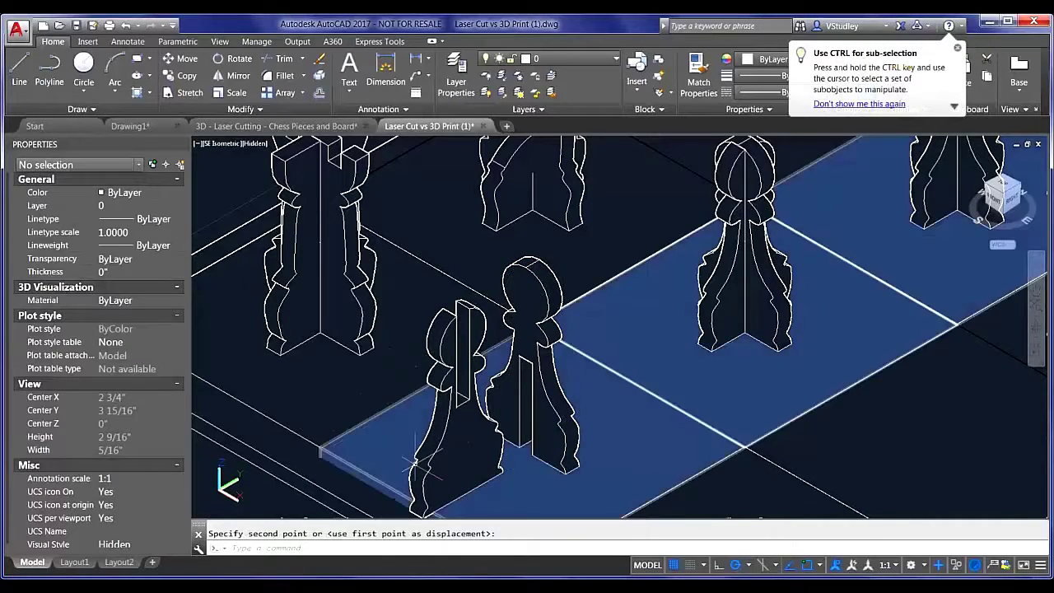
pyautogui.click(452, 480)
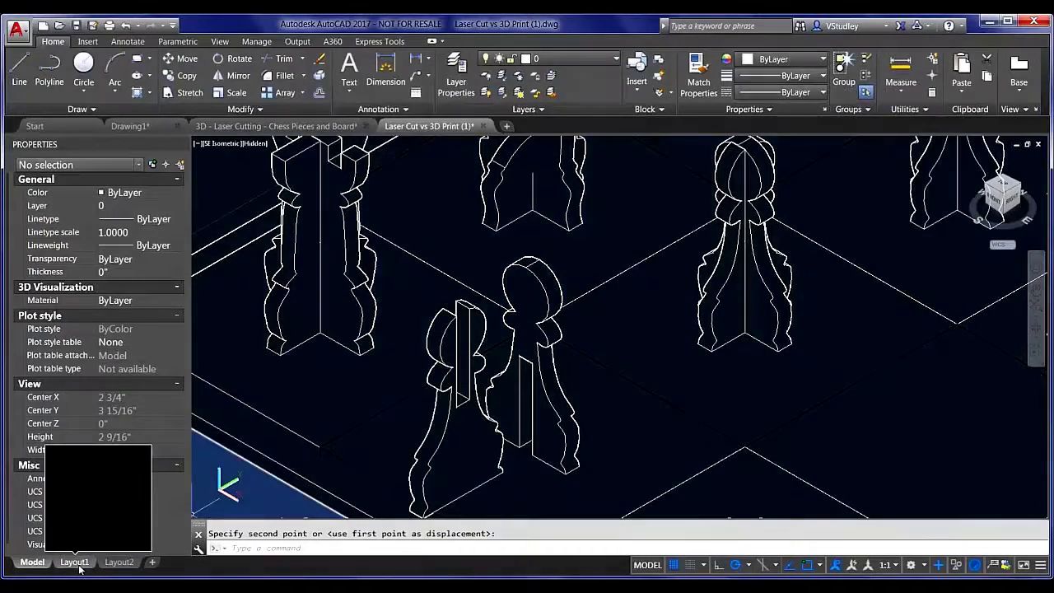
# Open Layout1 and examine the orthographic and isometric views of the interlocking bishop
pyautogui.click(80, 566)
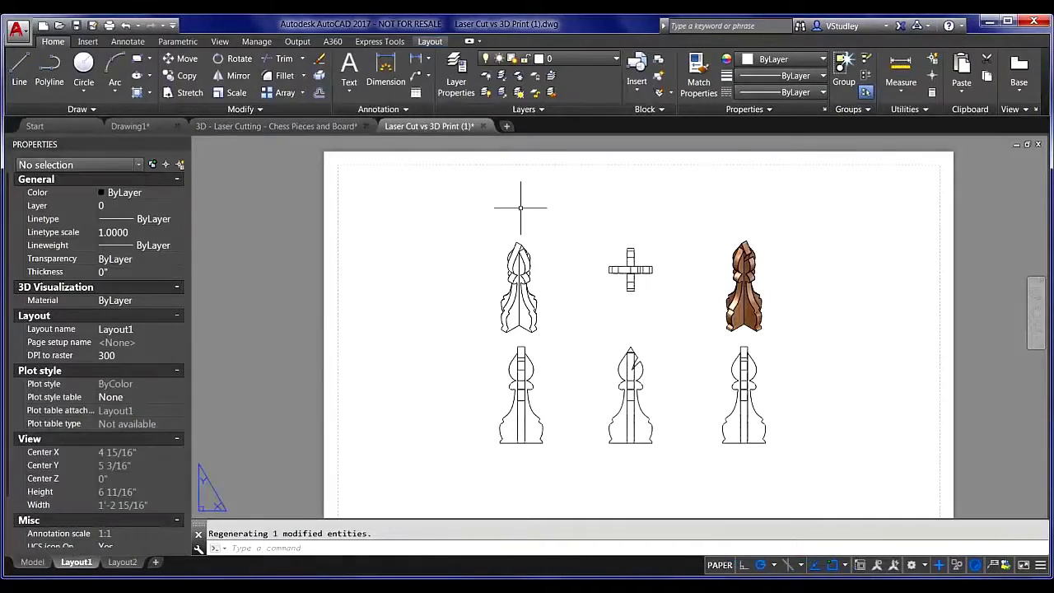
pyautogui.scroll(2, 525, 222)
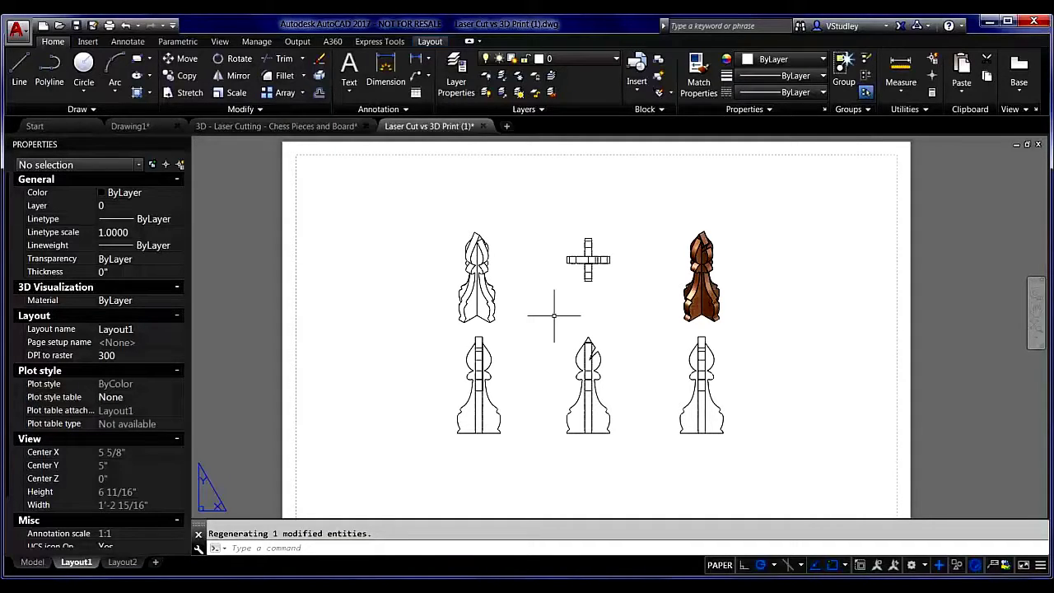
# Return to the 3D - Laser Cutting - Chess Pieces and Board drawing and examine the rook, bishop, knight, queen and king sketches
pyautogui.moveTo(271, 126)
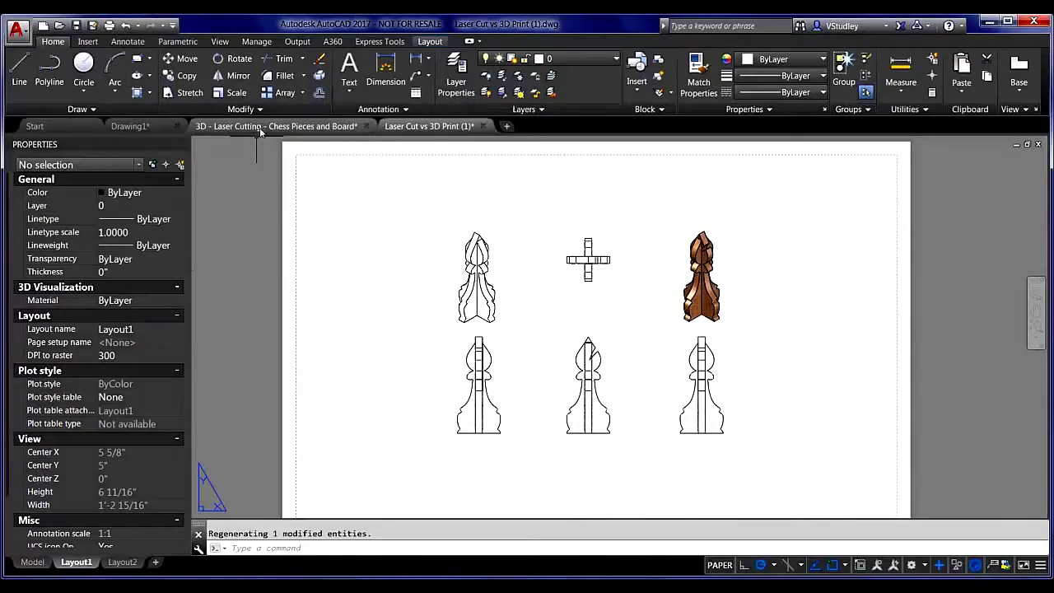
pyautogui.click(166, 194)
pyautogui.scroll(-8, 376, 280)
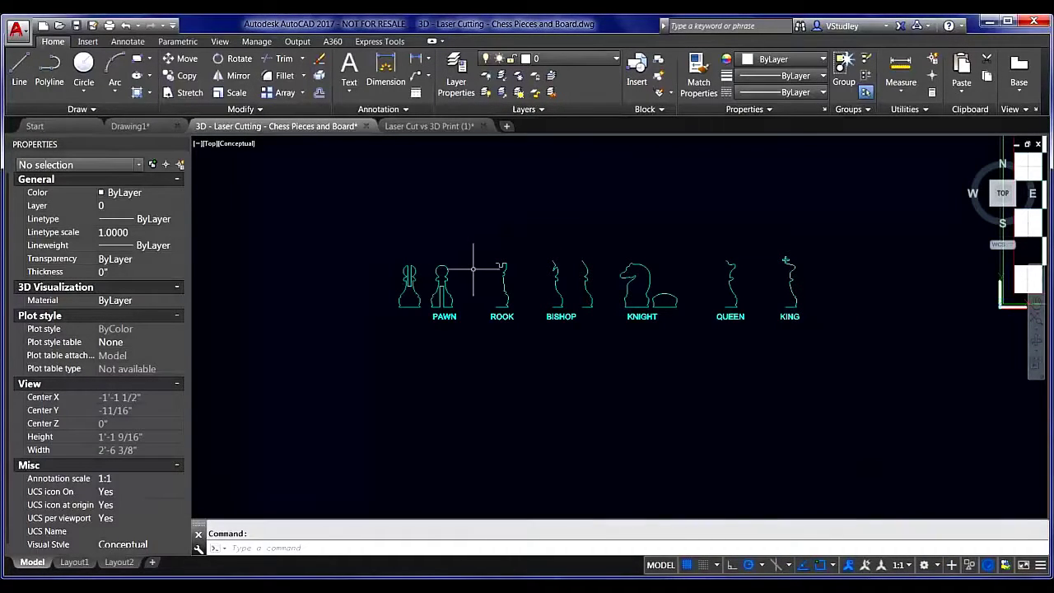
pyautogui.scroll(4, 500, 280)
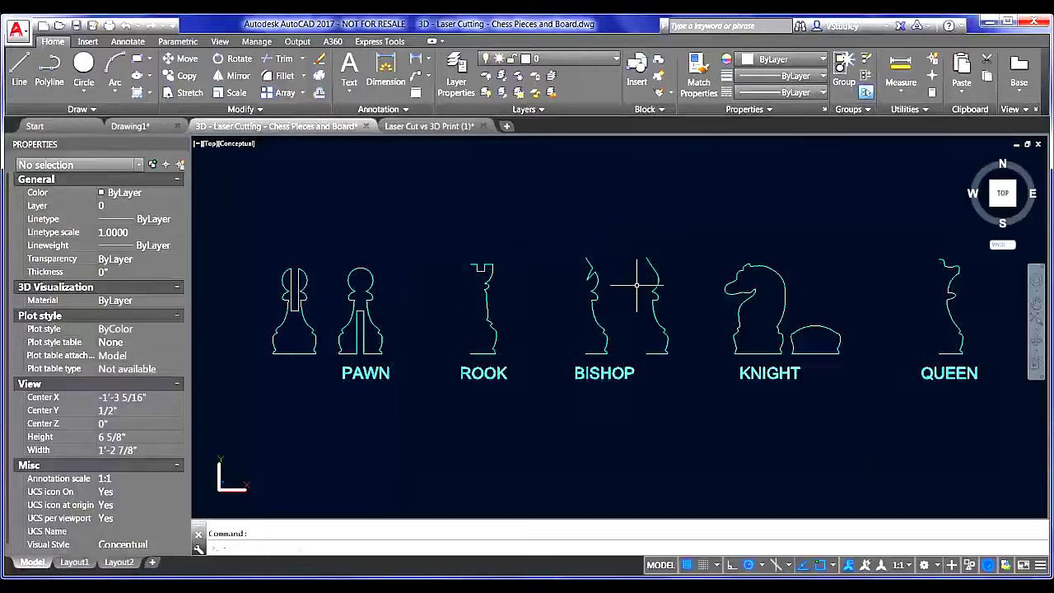
pyautogui.scroll(1, 635, 286)
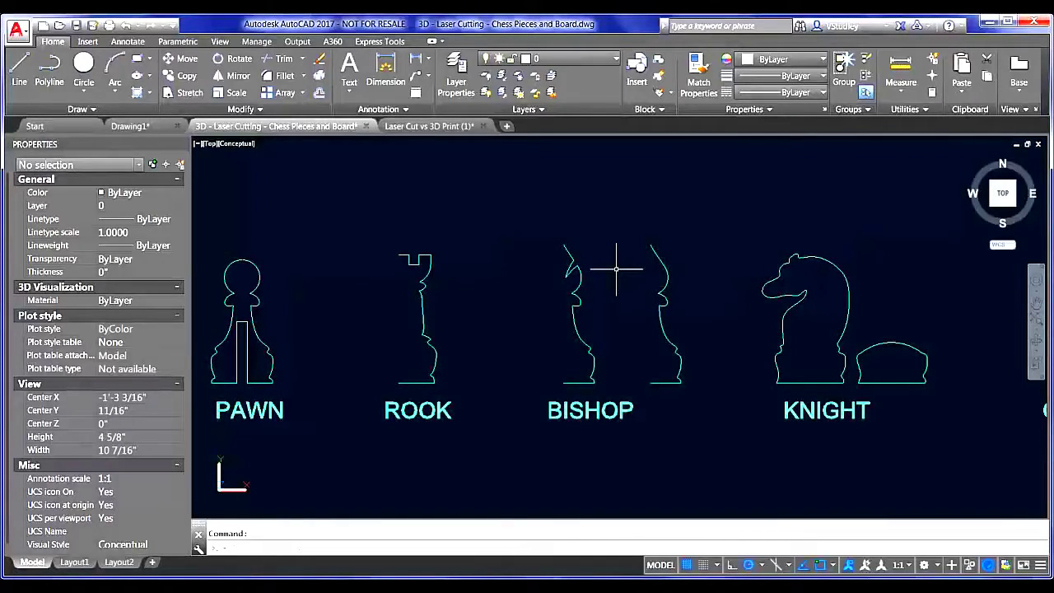
pyautogui.scroll(1, 586, 258)
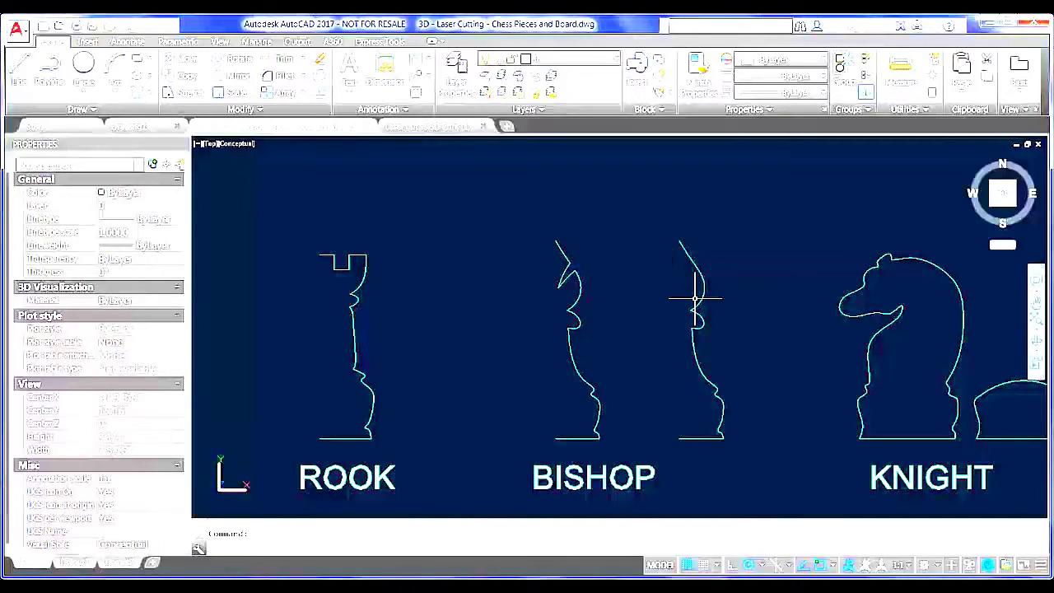
pyautogui.moveTo(836, 398); pyautogui.dragTo(516, 378, button='middle')
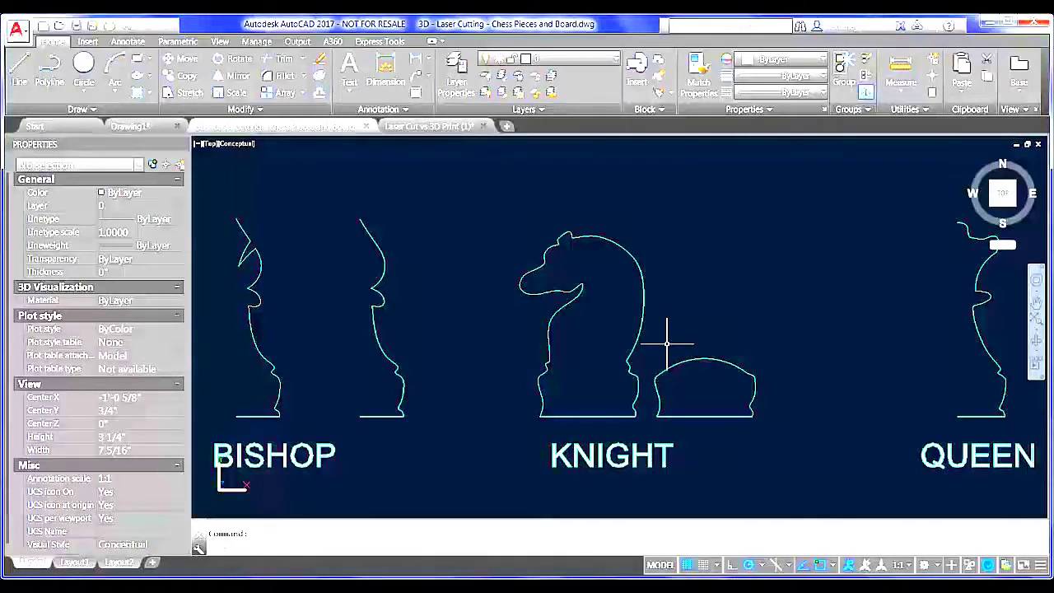
pyautogui.scroll(-4, 564, 352)
pyautogui.scroll(3, 846, 349)
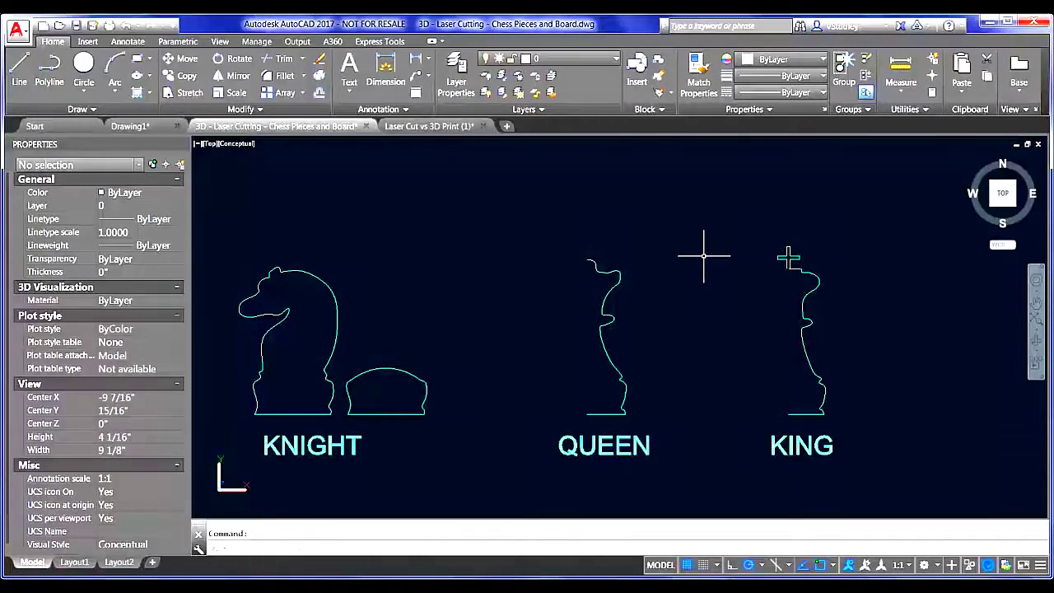
# Examine the overall drawing, including the chessboard and the finished yellow cutting outlines beside it
pyautogui.scroll(-2, 690, 357)
pyautogui.scroll(-2, 651, 379)
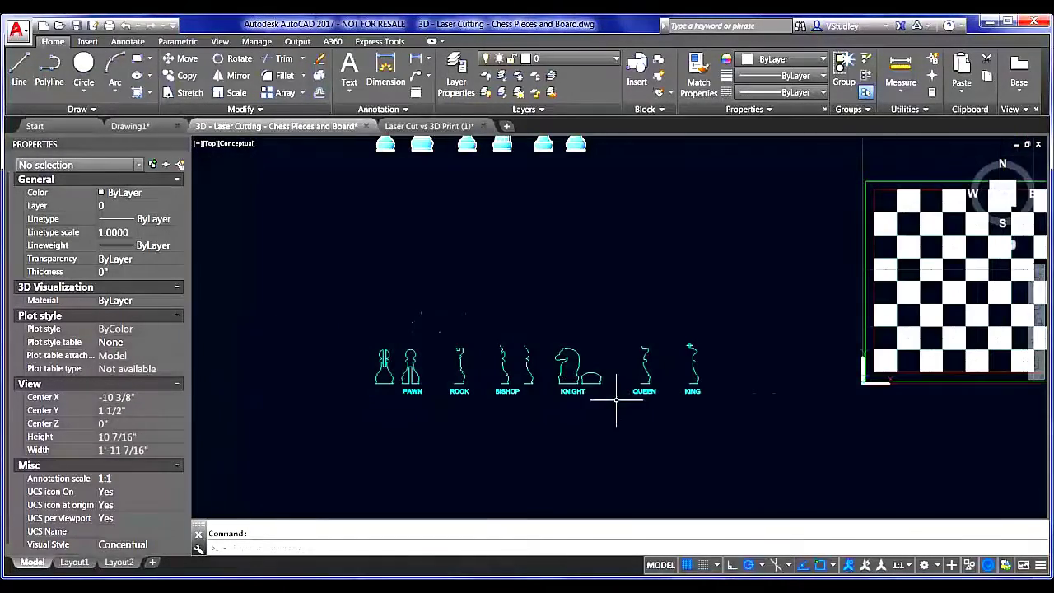
pyautogui.scroll(-2, 572, 375)
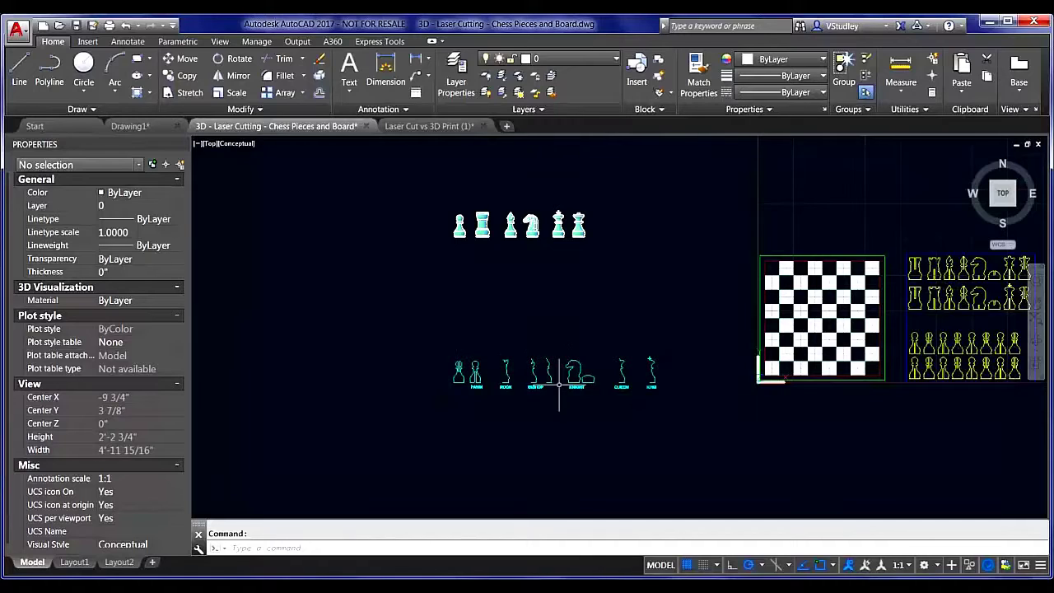
pyautogui.scroll(-2, 550, 379)
pyautogui.scroll(-2, 536, 385)
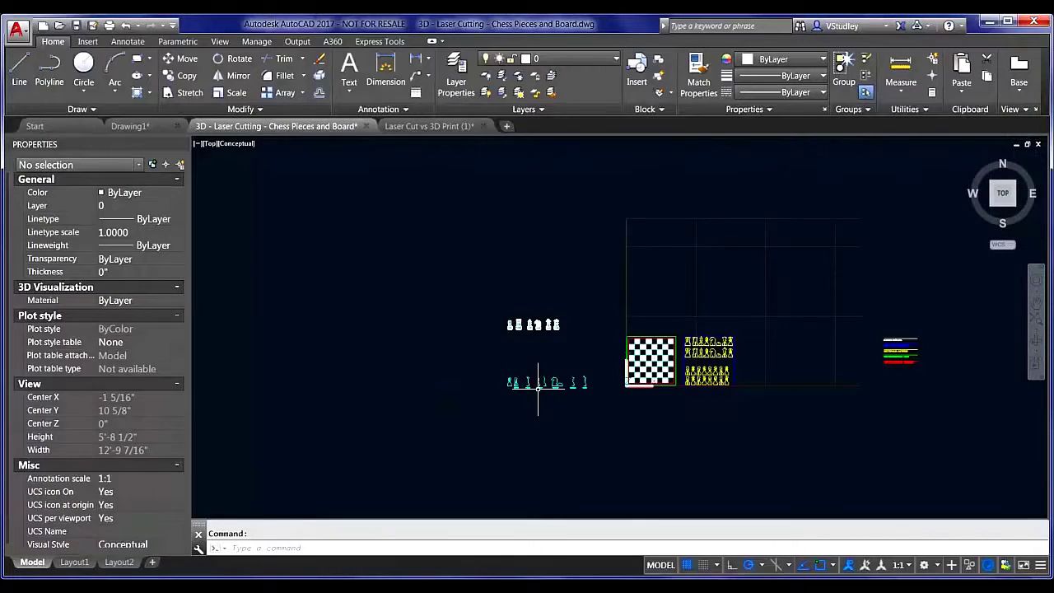
pyautogui.scroll(3, 690, 352)
pyautogui.scroll(2, 690, 350)
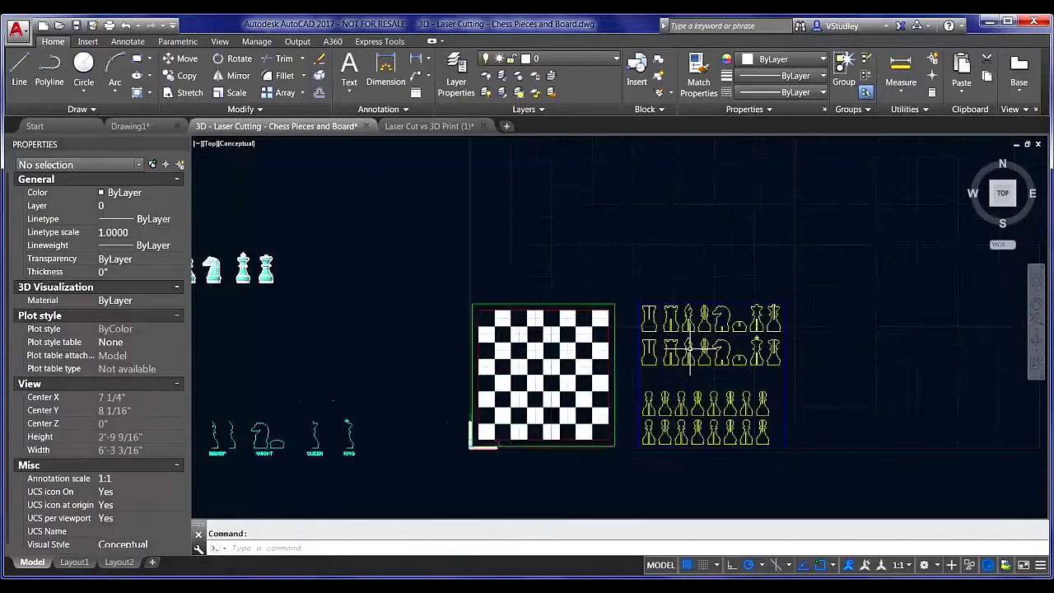
# Use the LIMITS command to review the lower-left and upper-right corners of the model space limits
pyautogui.scroll(3, 690, 349)
pyautogui.scroll(-2, 700, 329)
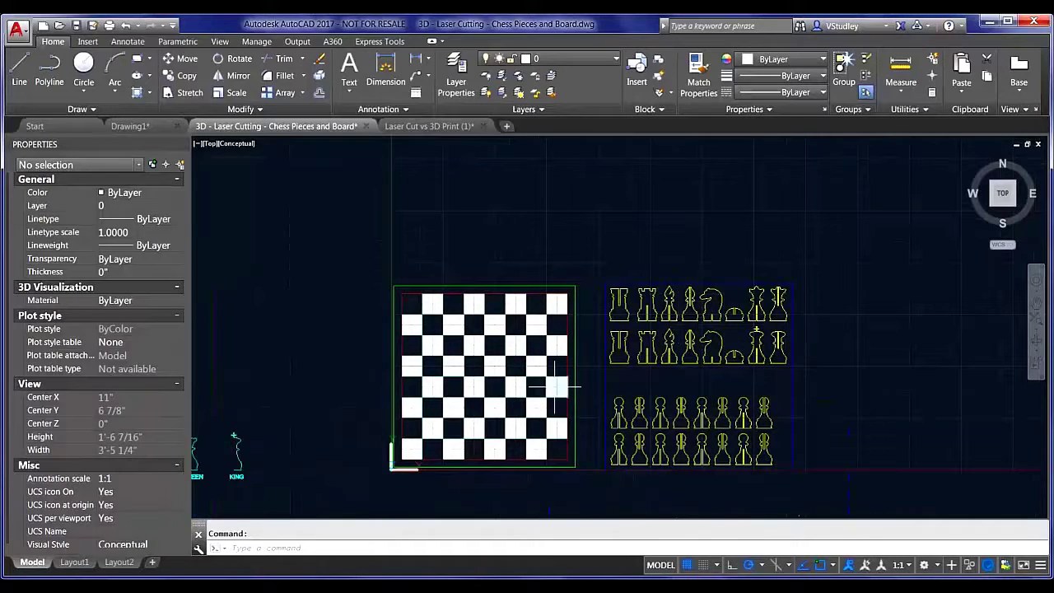
pyautogui.scroll(-4, 585, 346)
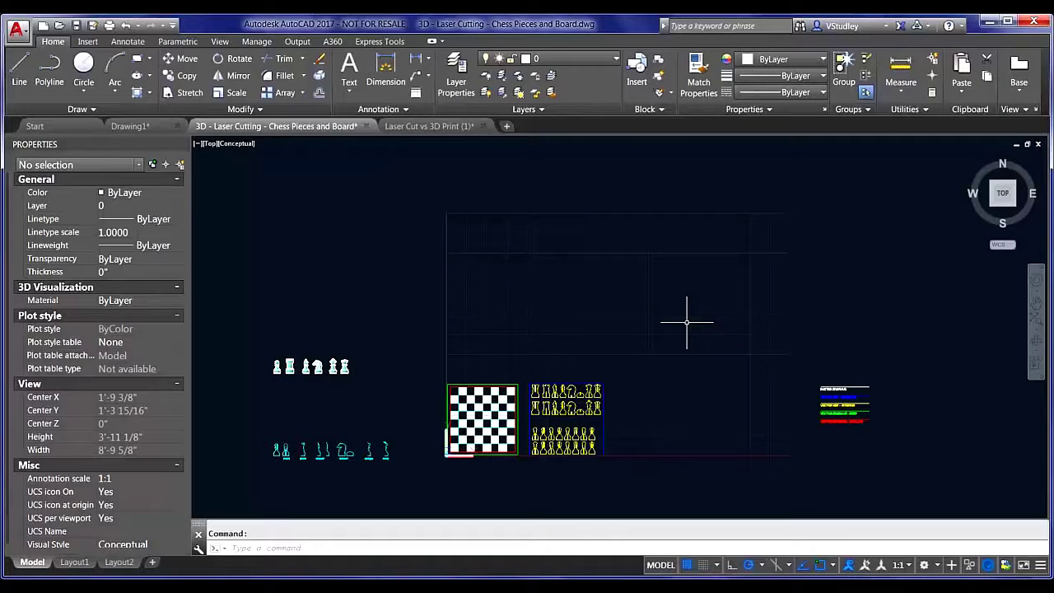
pyautogui.write('LI')
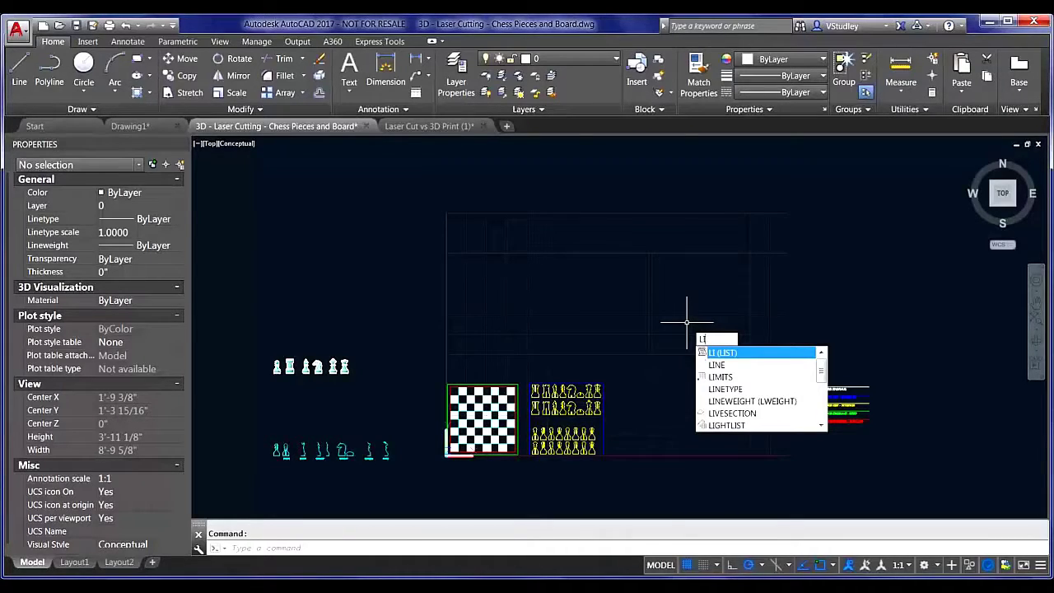
pyautogui.write('M')
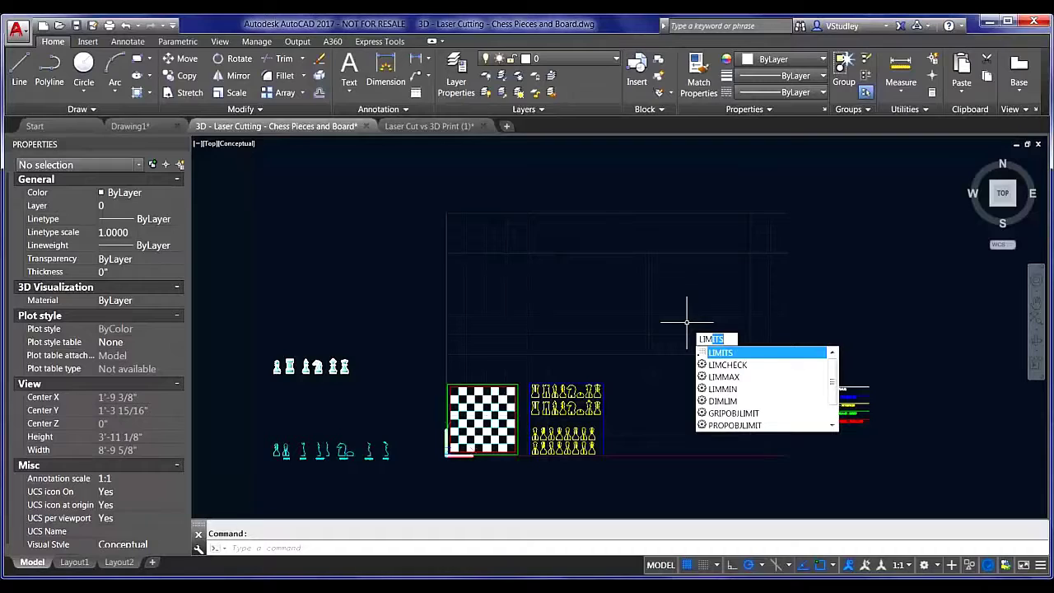
pyautogui.write('ITS')
pyautogui.press('Return')
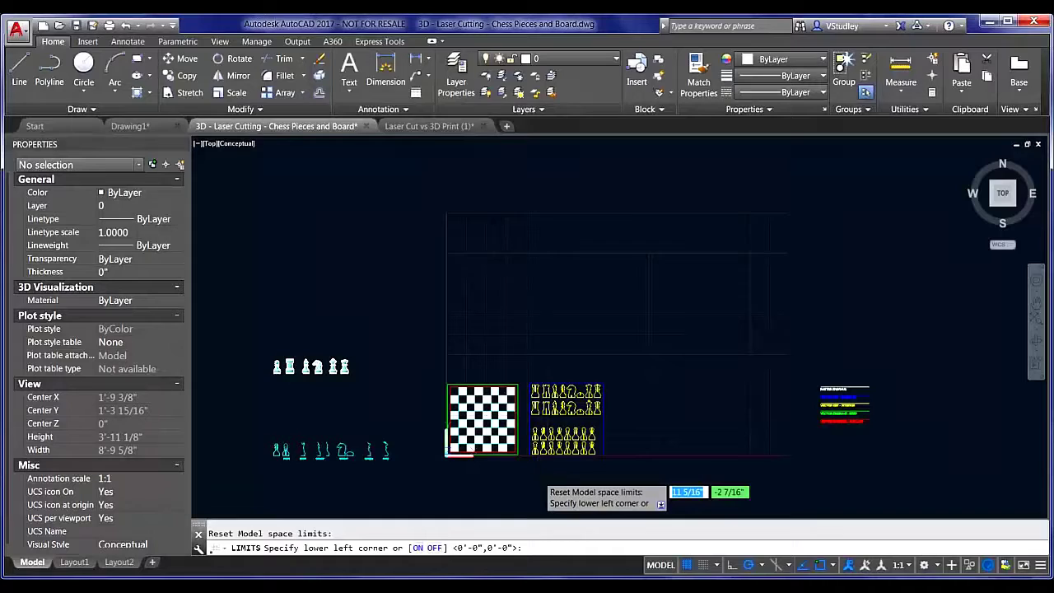
pyautogui.press('Return')
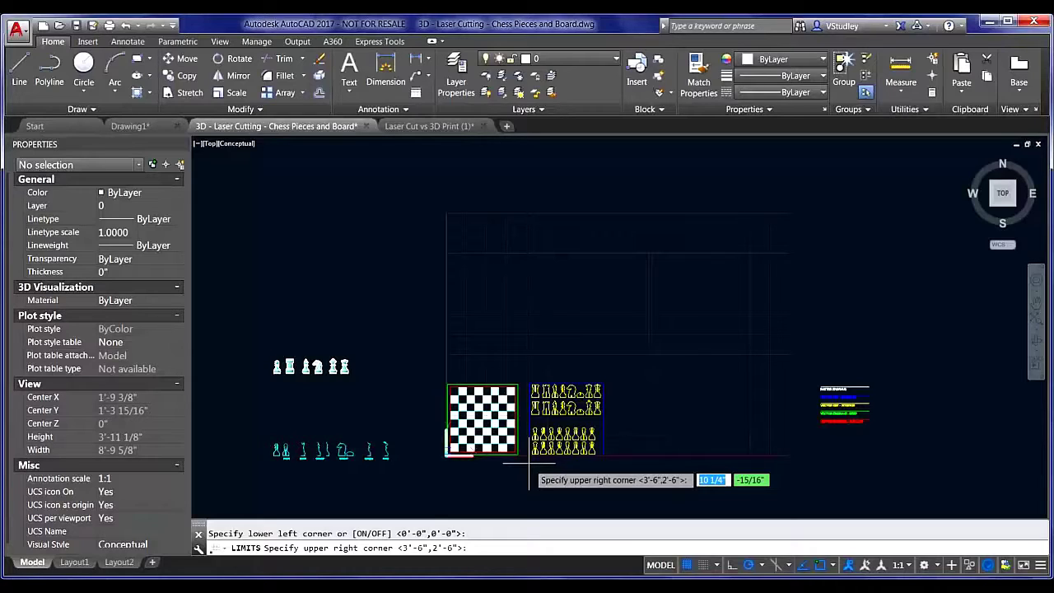
pyautogui.press('Escape')
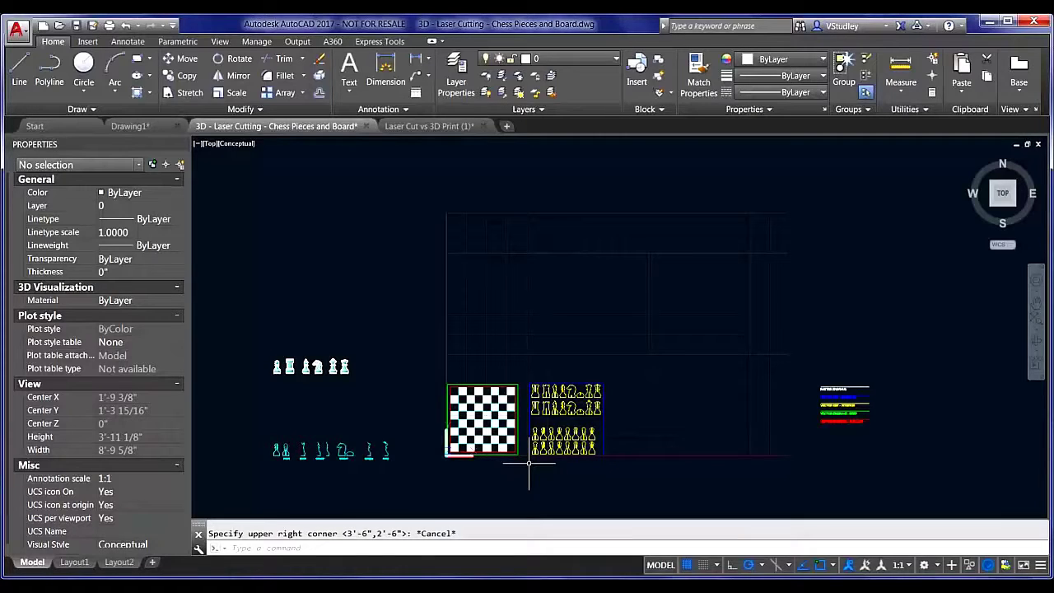
# Turn limits checking on for model space with the LIMITS command
pyautogui.write('LIMITS')
pyautogui.press('Return')
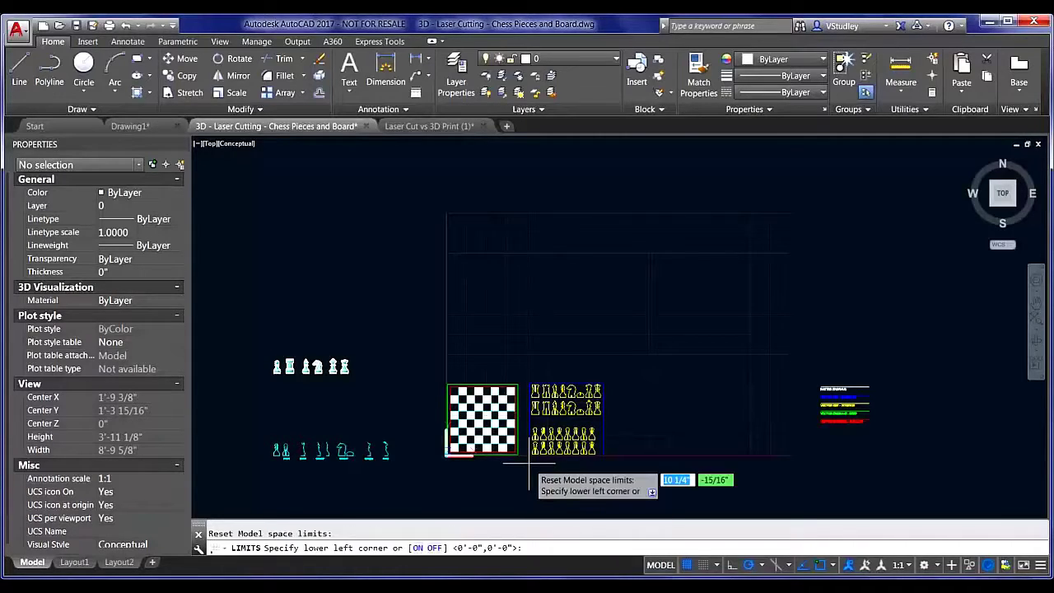
pyautogui.write('on')
pyautogui.press('Return')
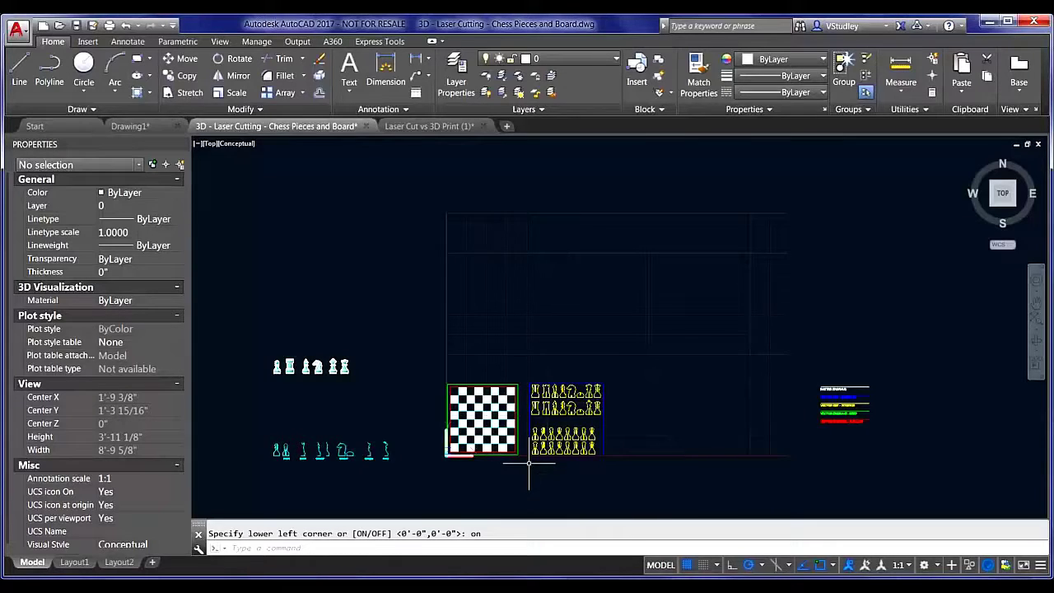
# Try drawing a line from outside the limits, draw a horizontal one inside the grid area above the chess pieces, and undo it
pyautogui.write('l')
pyautogui.press('Return')
pyautogui.click(362, 313)
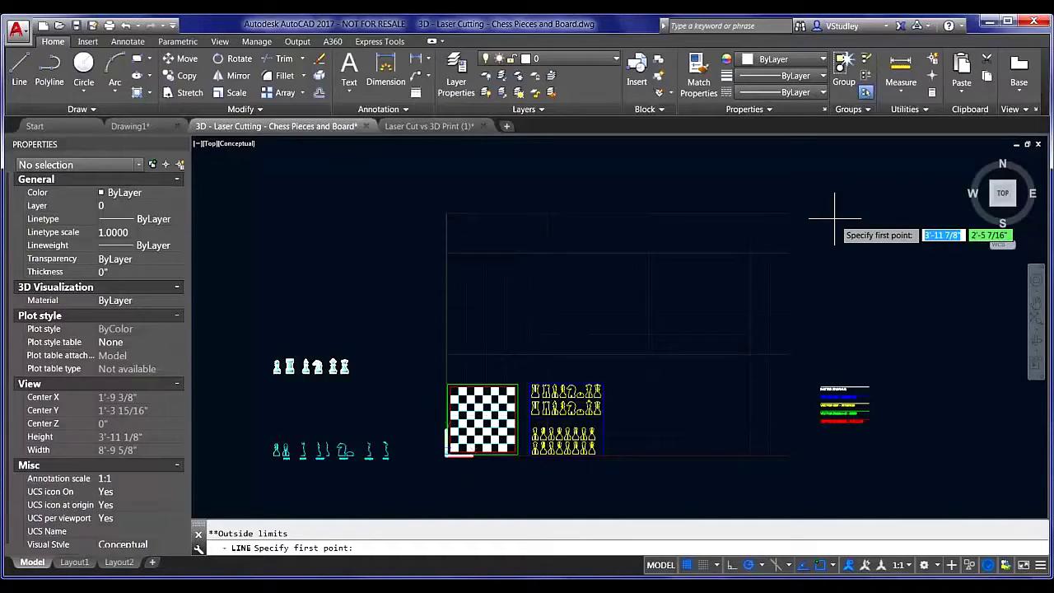
pyautogui.click(696, 323)
pyautogui.click(528, 323)
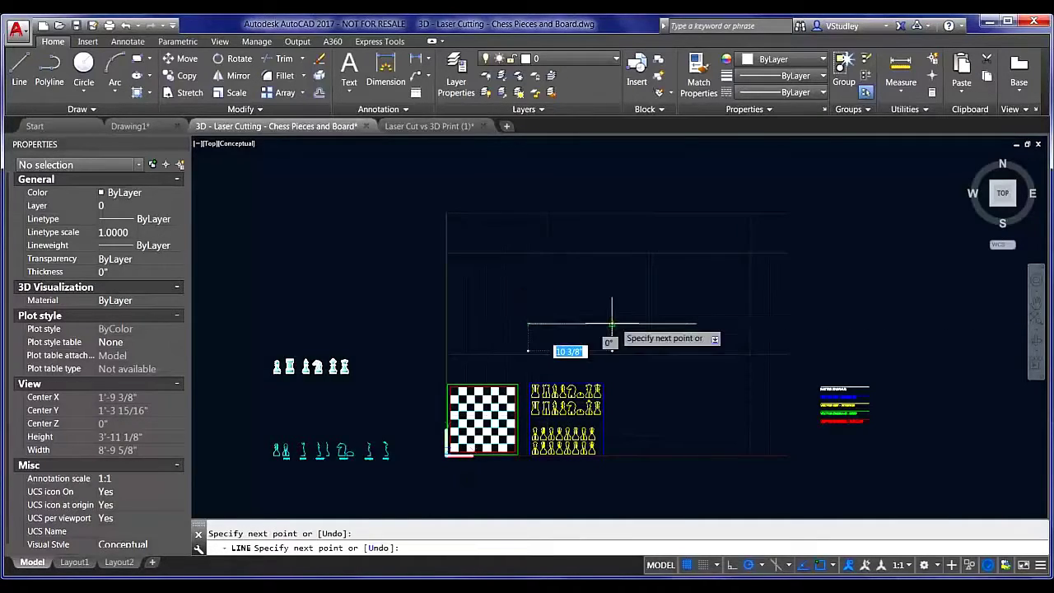
pyautogui.press('Escape')
pyautogui.hotkey('ctrl', 'z')
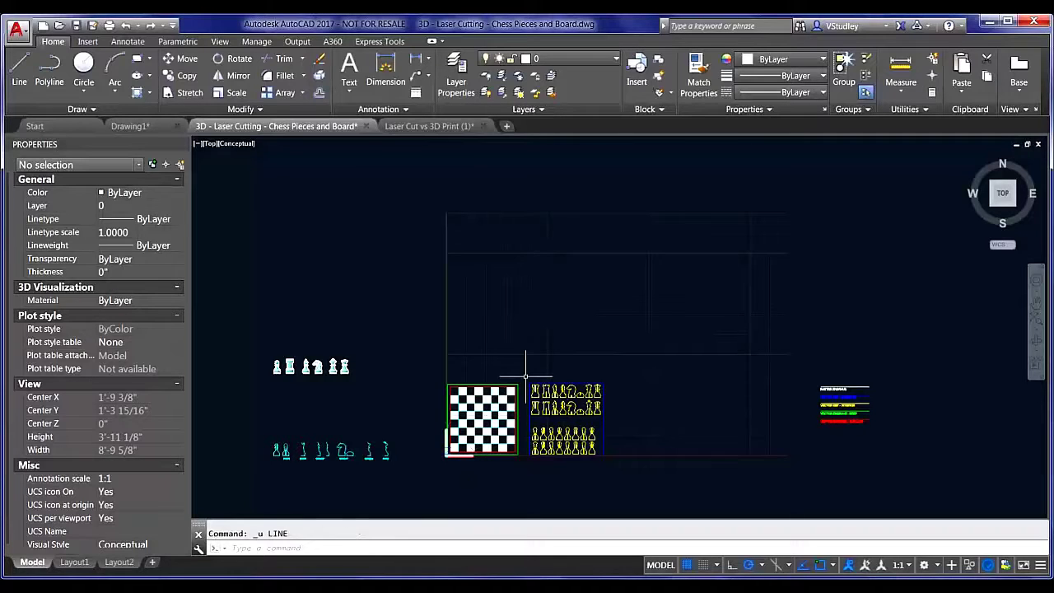
# Turn limits checking off with the LIMITS command
pyautogui.write('limits')
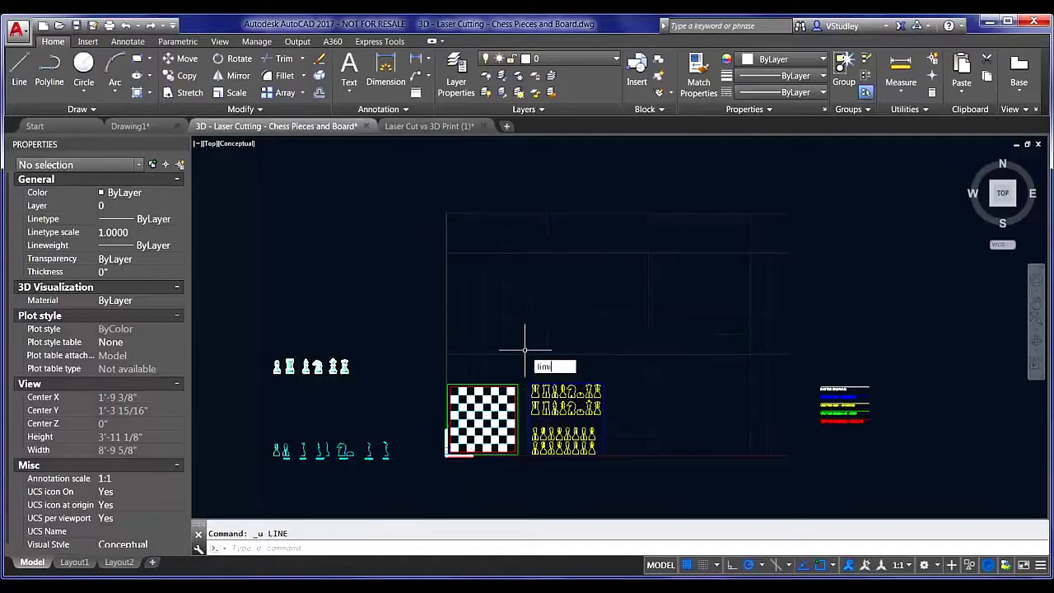
pyautogui.press('Return')
pyautogui.write('off')
pyautogui.press('Return')
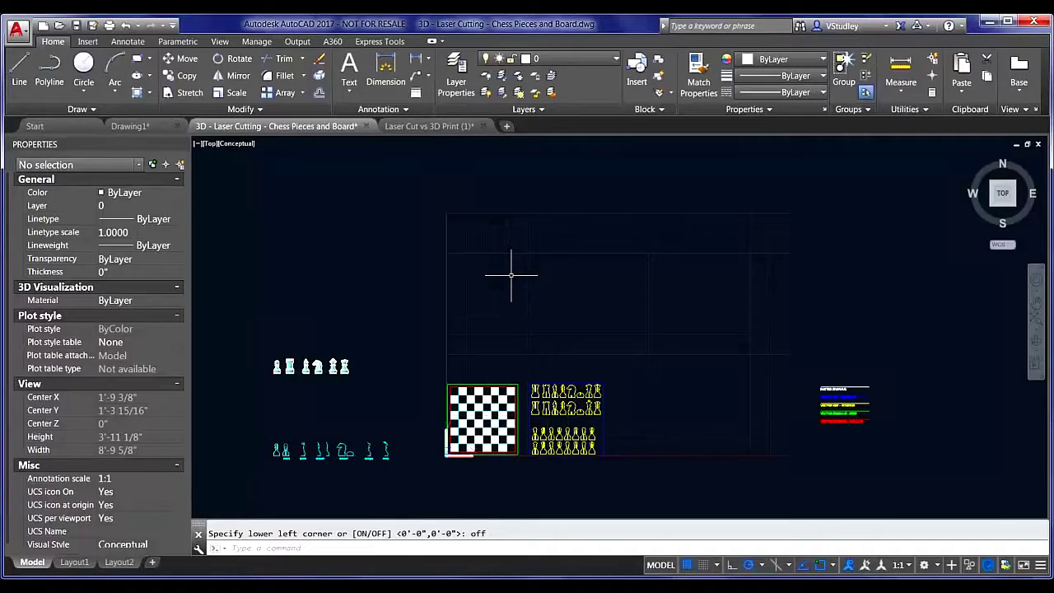
# Start GRIDDISPLAY, look up "griddisplay" in the Help, read the system variable's value descriptions, and close the Help
pyautogui.write('griddi')
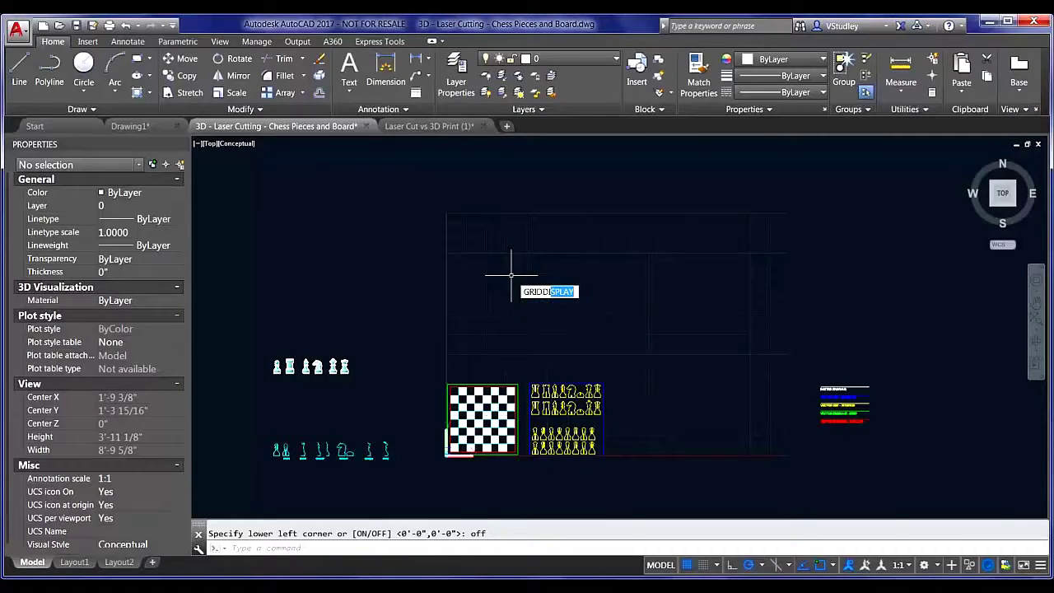
pyautogui.press('Return')
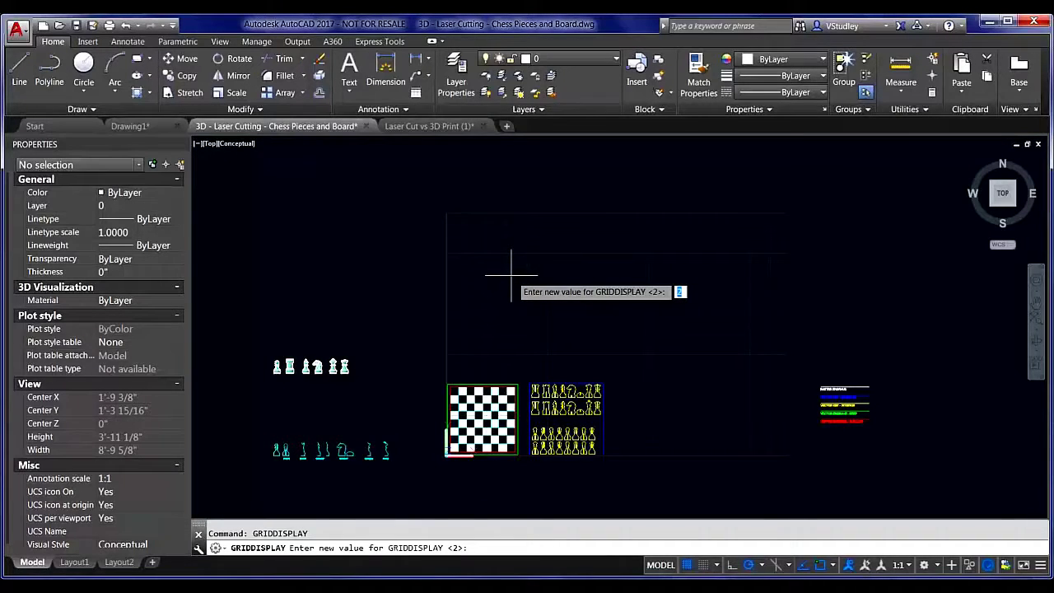
pyautogui.press('F1')
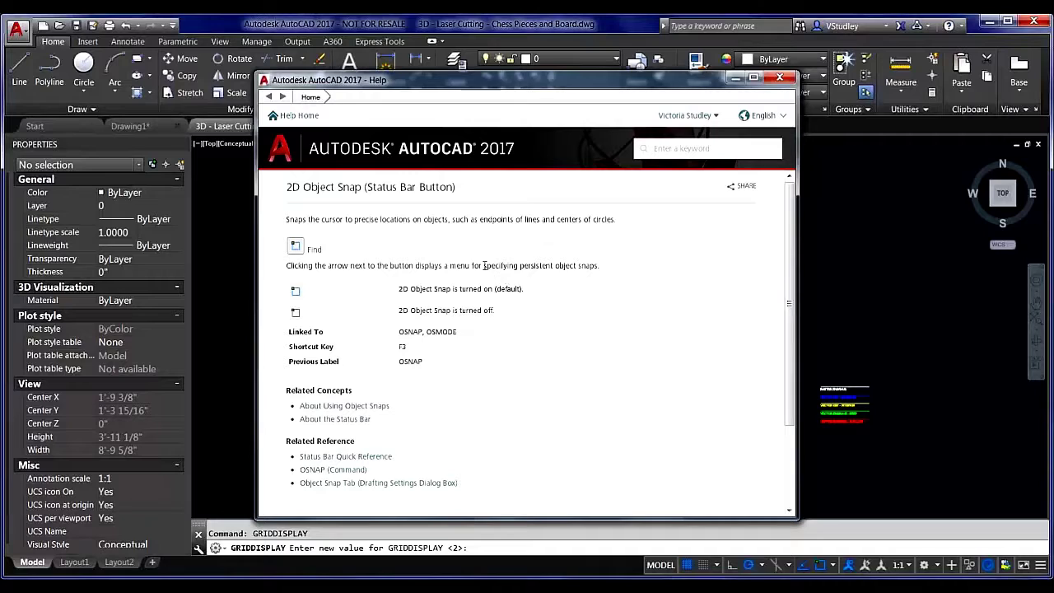
pyautogui.click(672, 148)
pyautogui.write('gridd')
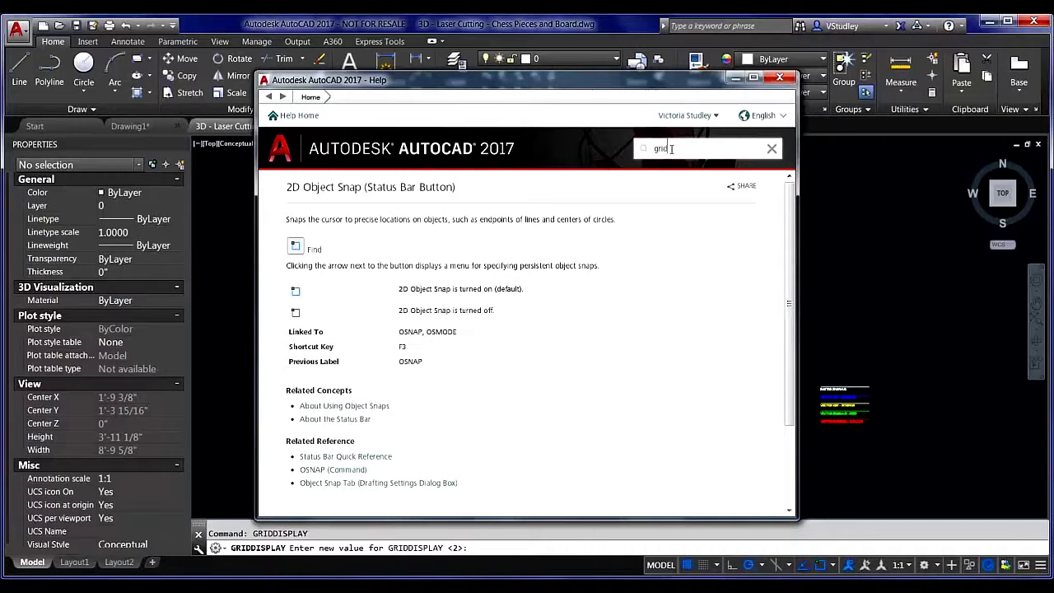
pyautogui.write('isplay')
pyautogui.press('Return')
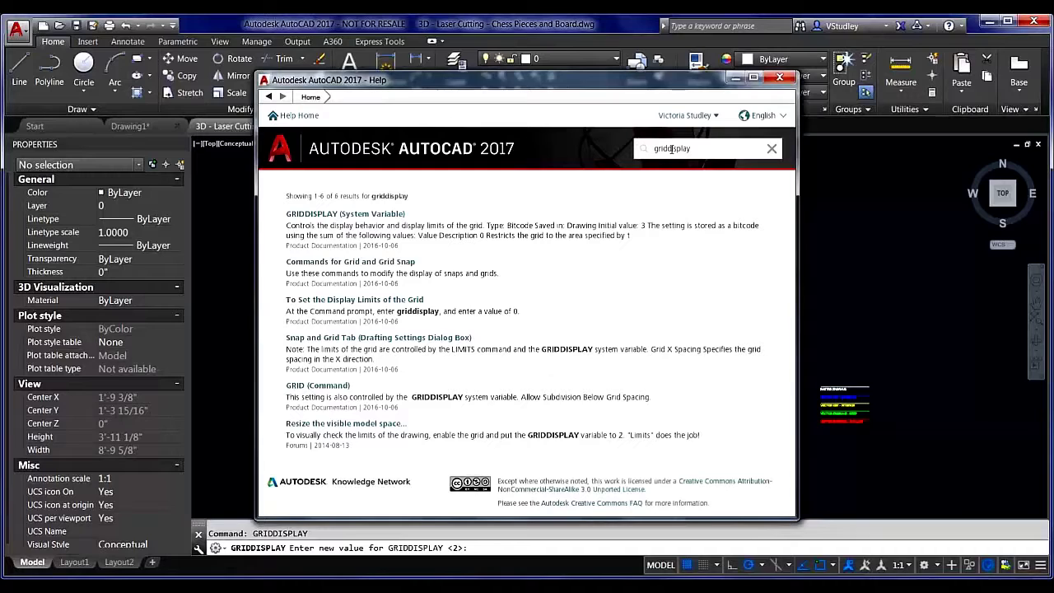
pyautogui.click(362, 215)
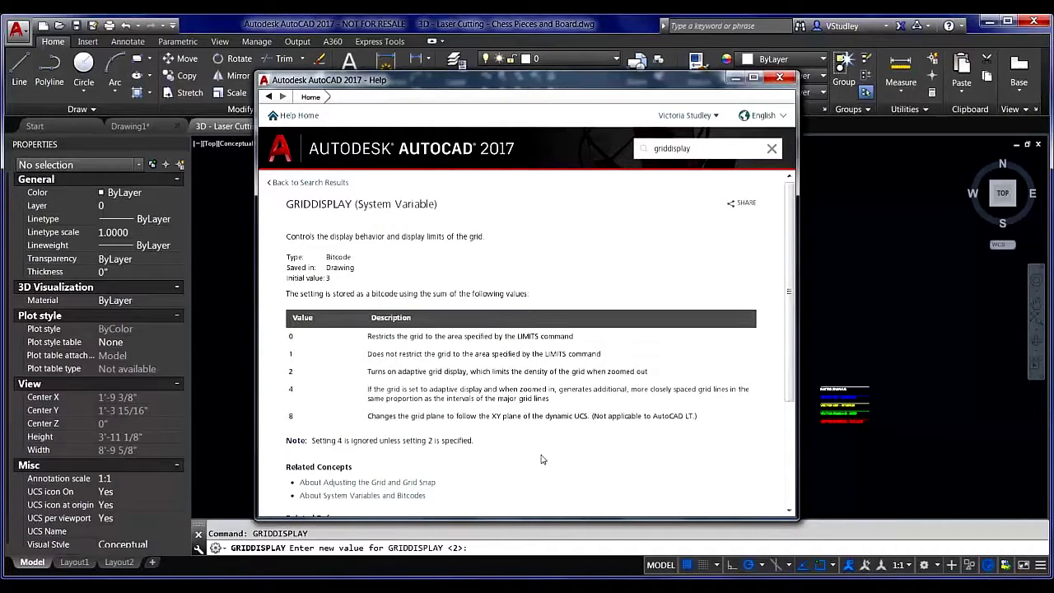
pyautogui.tripleClick(352, 291)
pyautogui.click(351, 292)
pyautogui.click(780, 77)
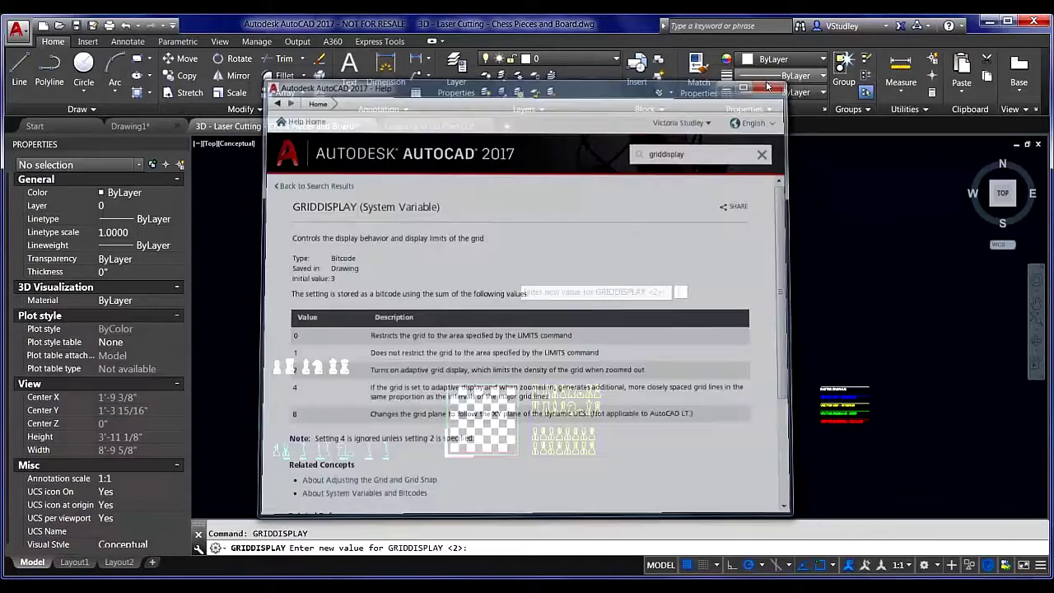
# Set GRIDDISPLAY to 0 to restrict the grid to the limits, and set limits checking to off
pyautogui.write('0')
pyautogui.press('Return')
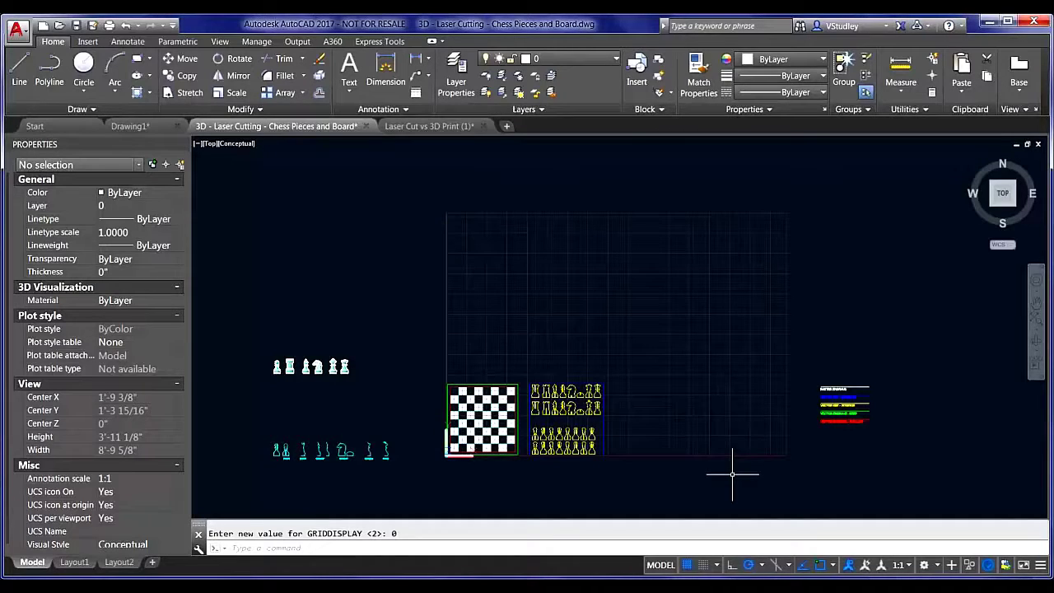
pyautogui.write('limits')
pyautogui.press('Return')
pyautogui.write('off')
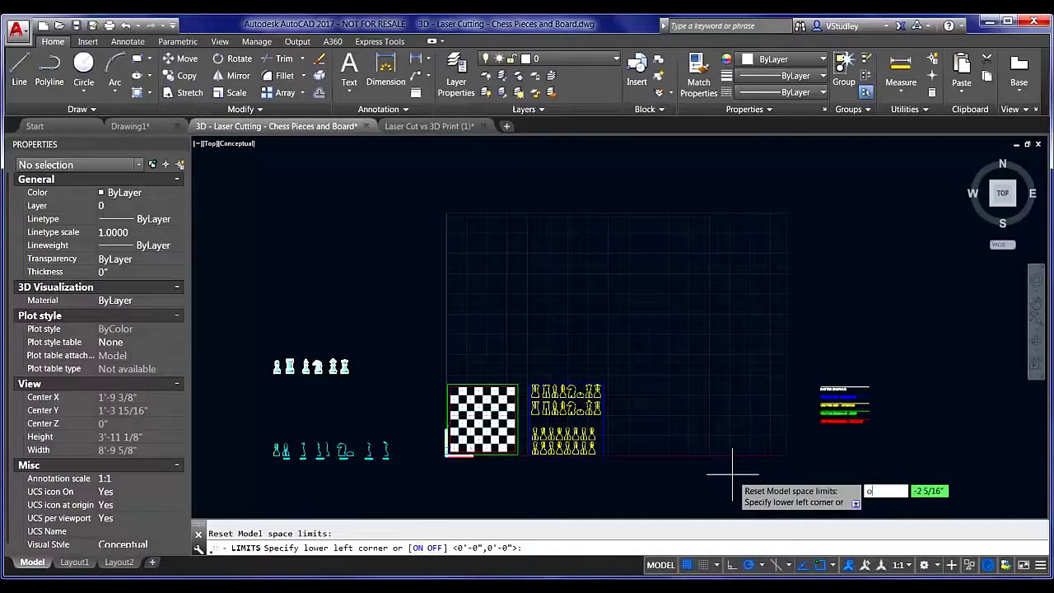
pyautogui.press('Return')
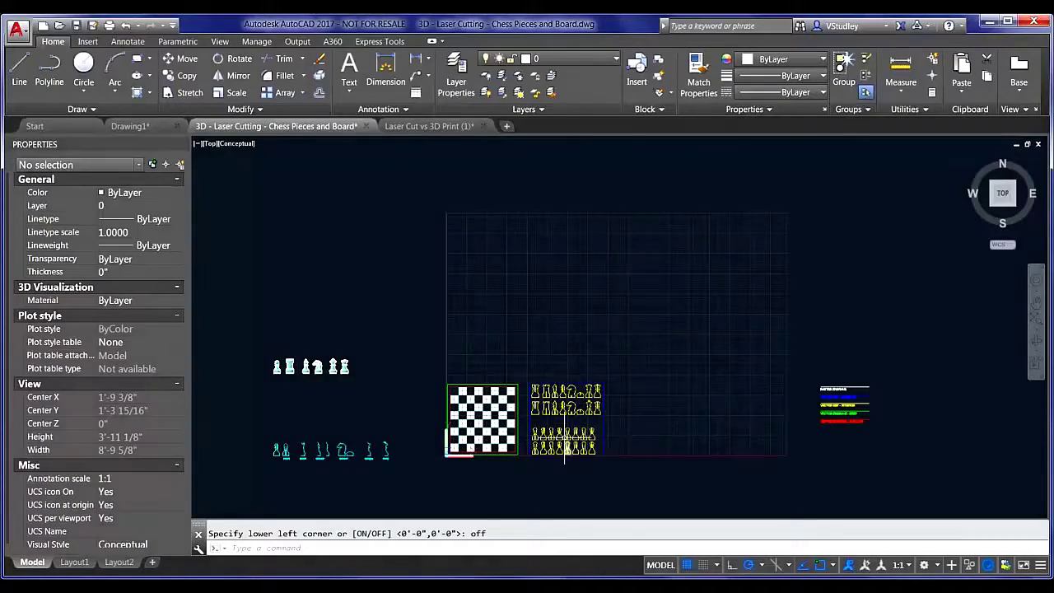
# Measure the height of the blue boundary around the yellow chess piece outlines with the DIST command
pyautogui.scroll(3, 554, 429)
pyautogui.scroll(3, 502, 509)
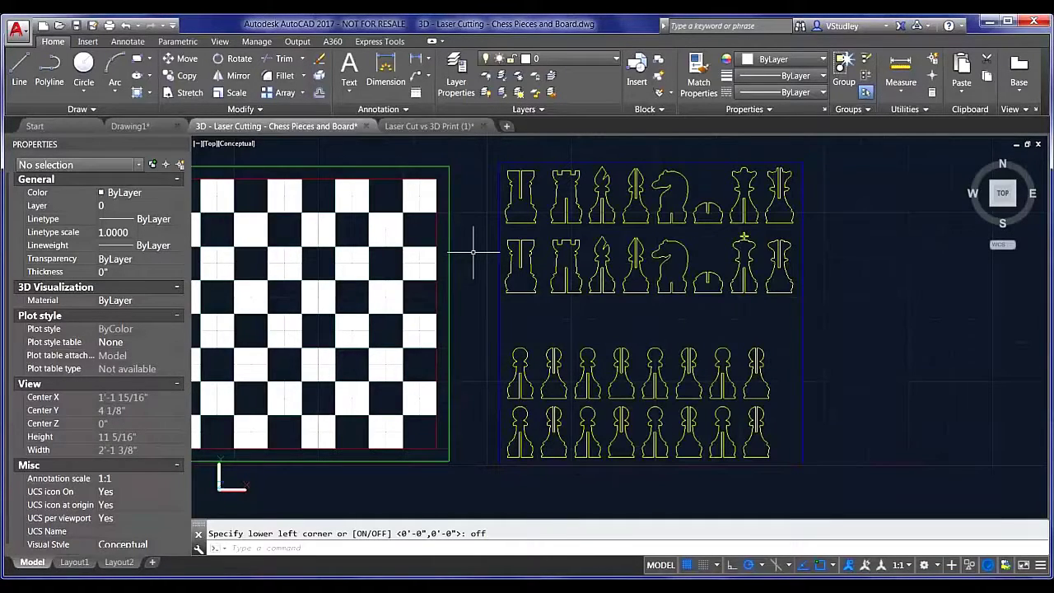
pyautogui.write('l')
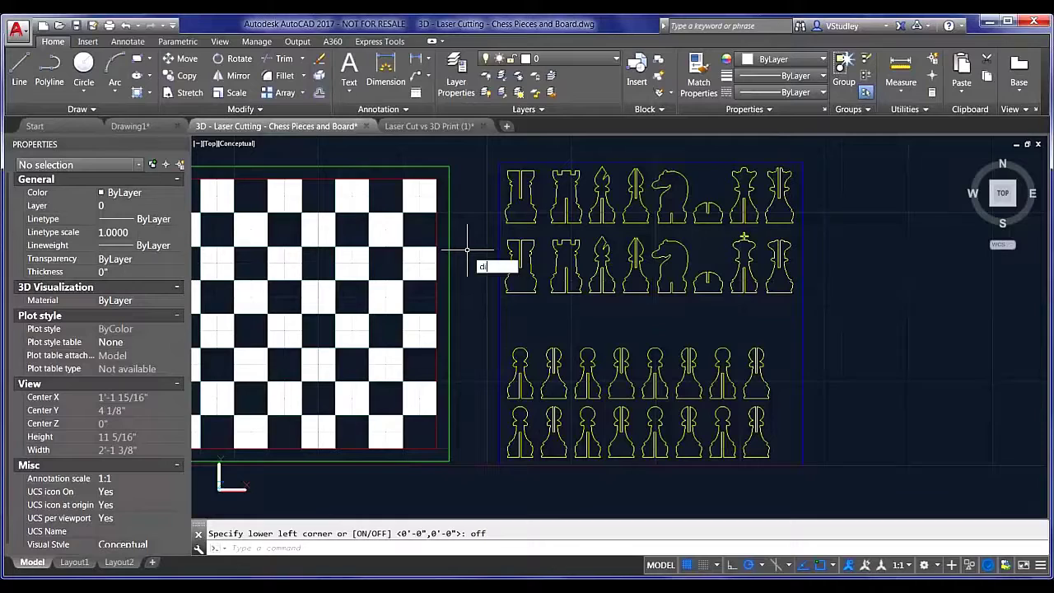
pyautogui.press('Return')
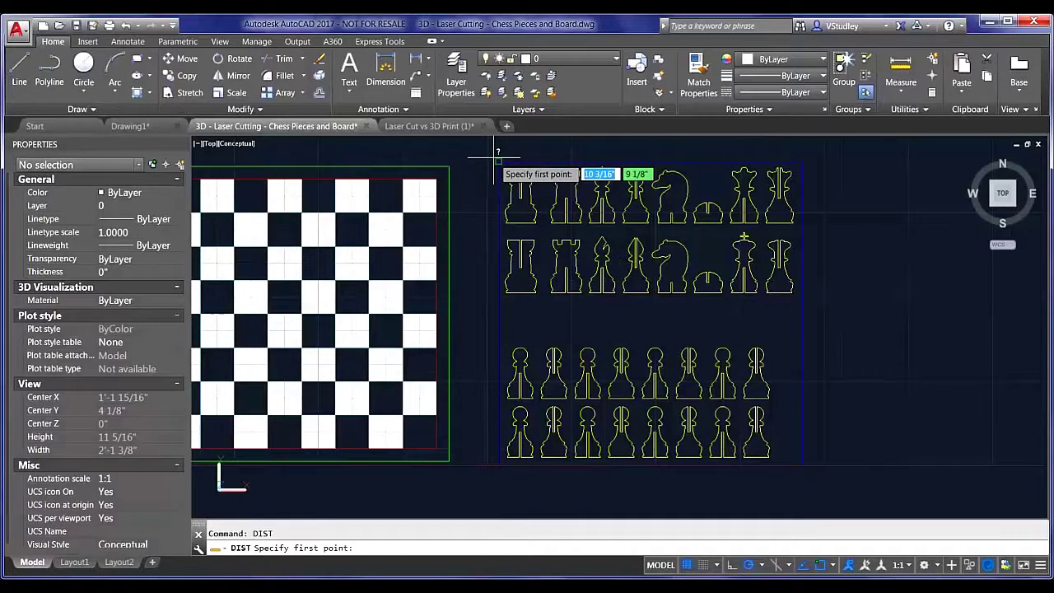
pyautogui.click(498, 162)
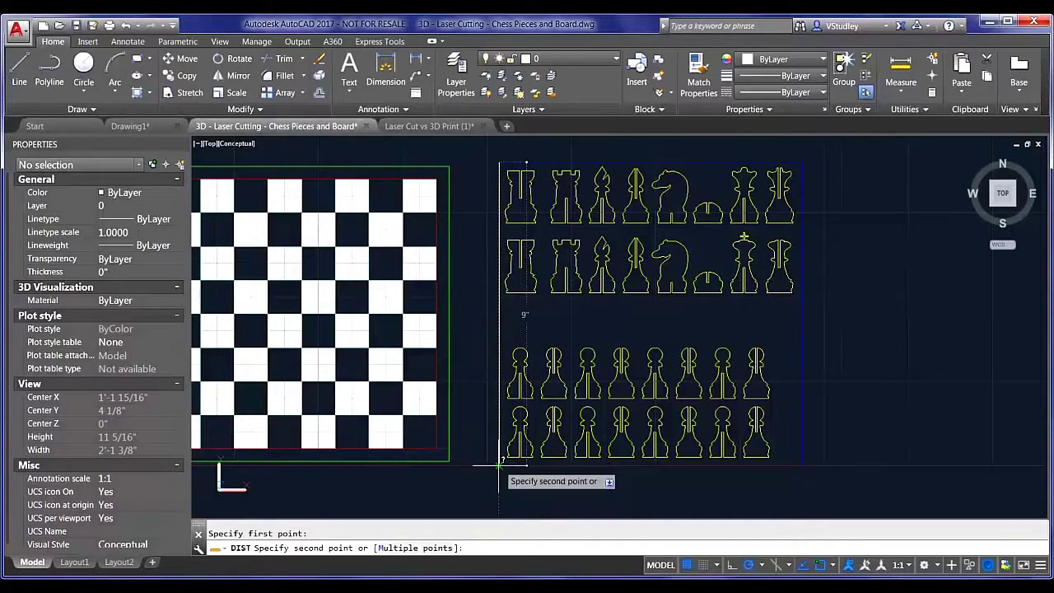
pyautogui.press('Escape')
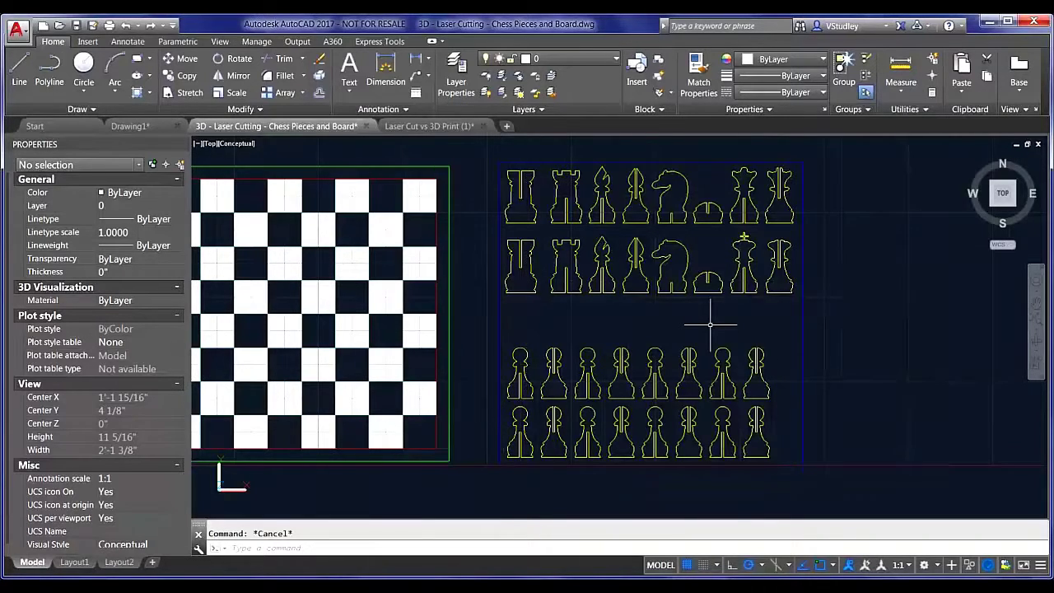
# Select all the yellow chess piece outlines, inspect their layer and color properties, and clear the selection
pyautogui.scroll(-2, 707, 320)
pyautogui.scroll(-2, 730, 319)
pyautogui.scroll(3, 729, 320)
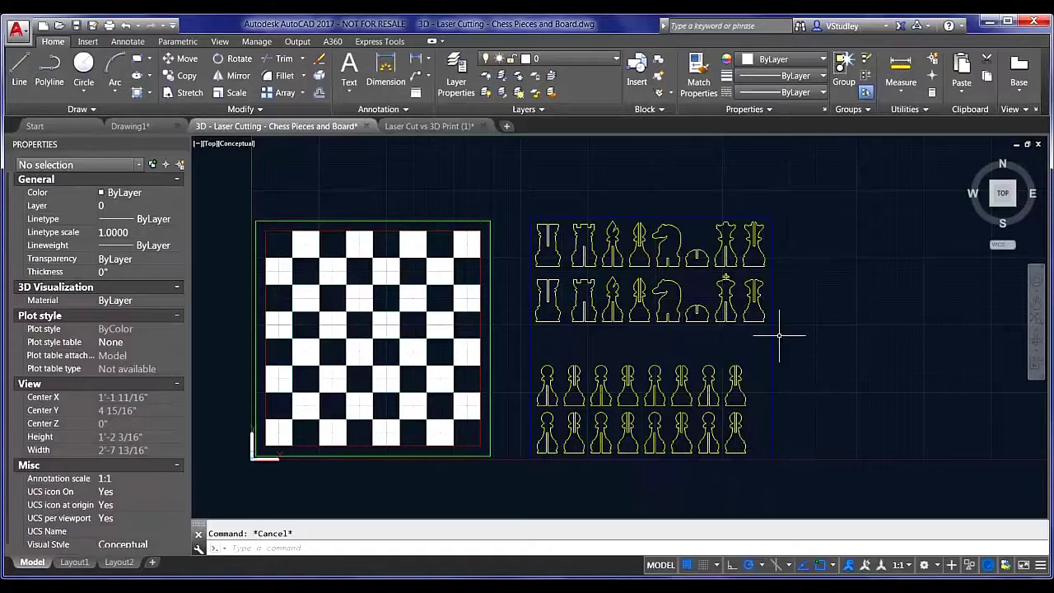
pyautogui.click(753, 453)
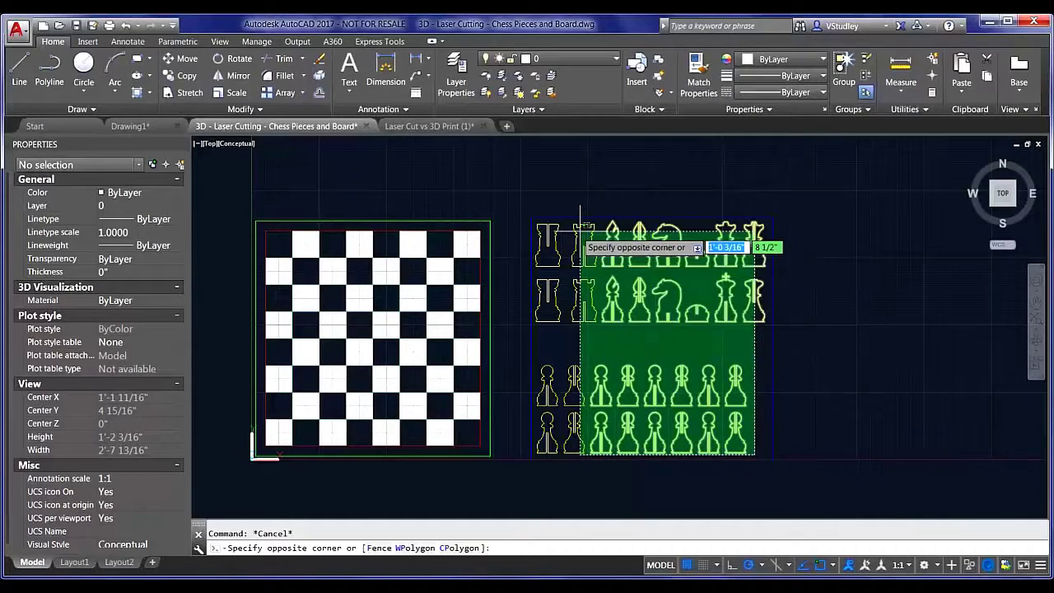
pyautogui.click(529, 208)
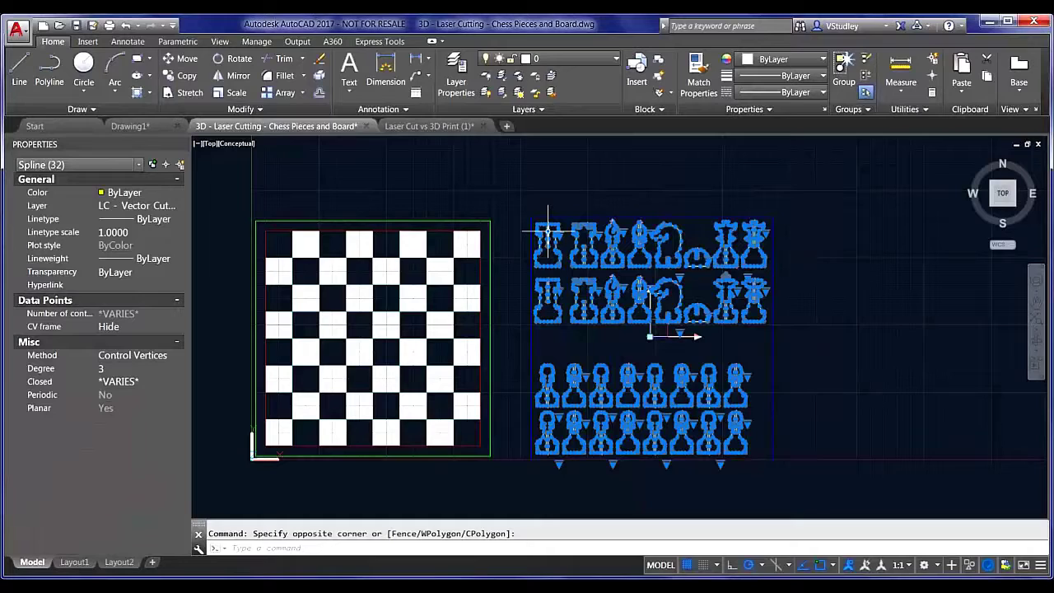
pyautogui.press('Escape')
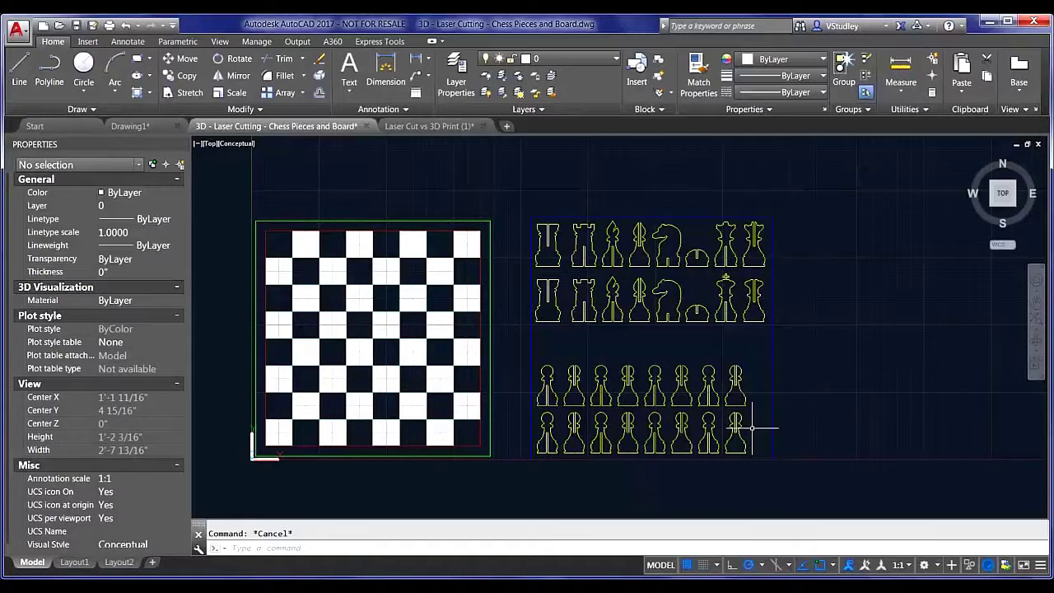
# Select a solid-hatched square of the chessboard to inspect its layer and pattern properties, and clear the selection
pyautogui.moveTo(235, 313)
pyautogui.mouseDown(button='middle')
pyautogui.moveTo(323, 340)
pyautogui.moveTo(412, 305)
pyautogui.mouseUp(button='middle')
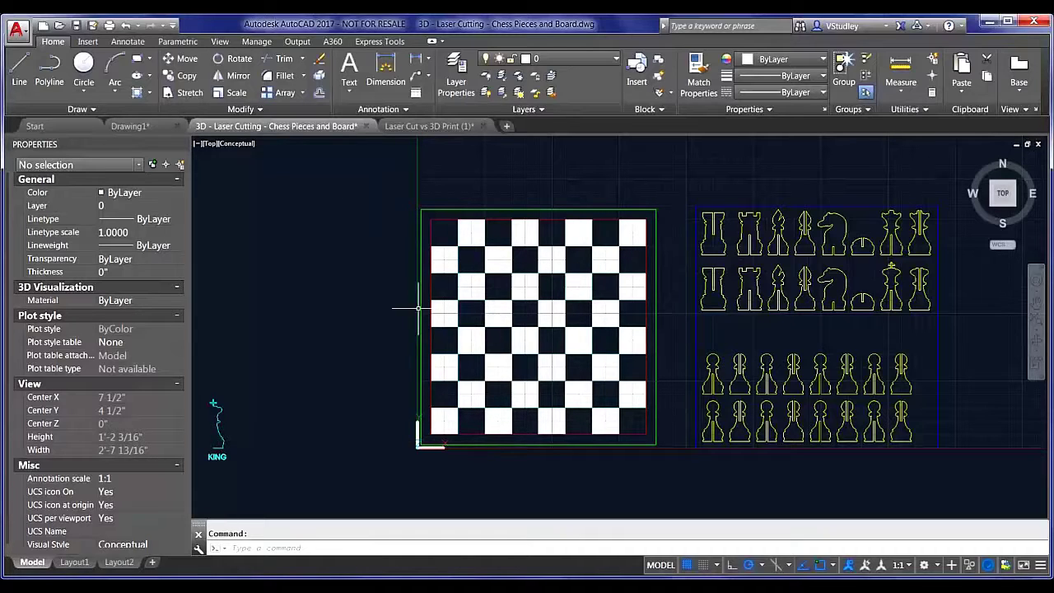
pyautogui.click(440, 261)
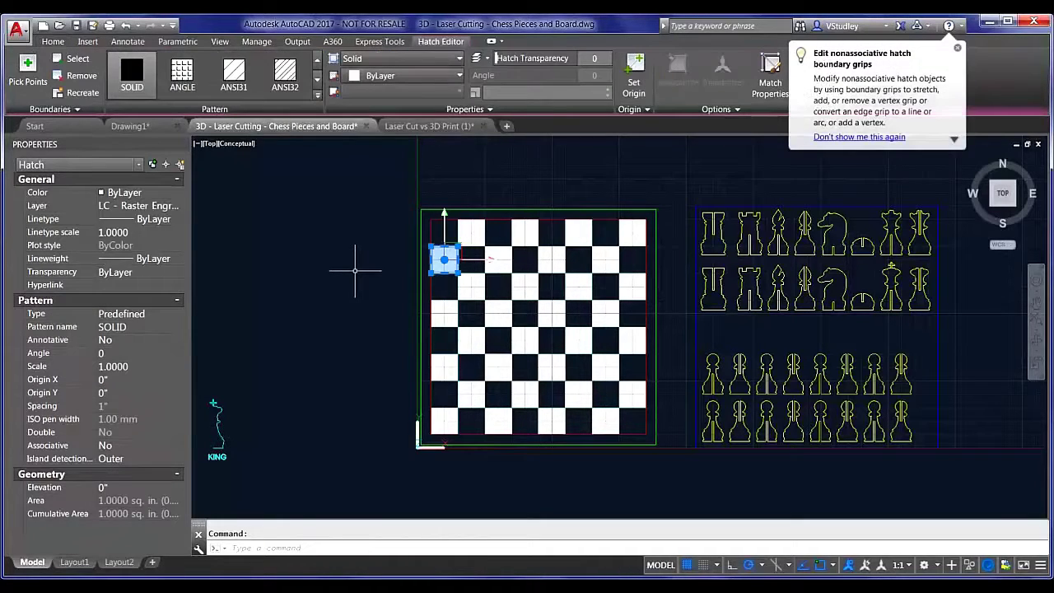
pyautogui.press('Escape')
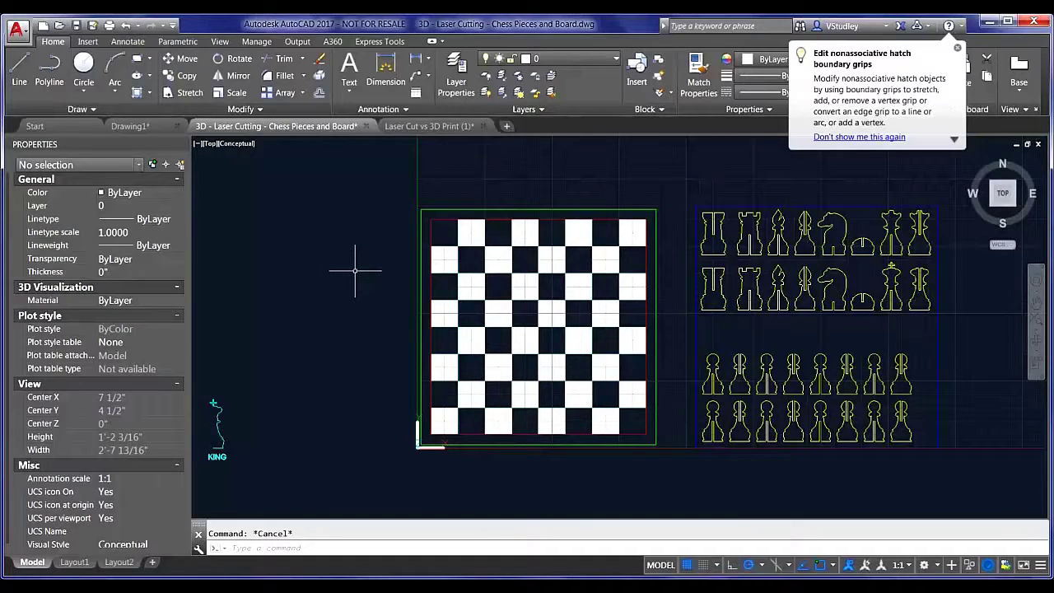
pyautogui.click(442, 258)
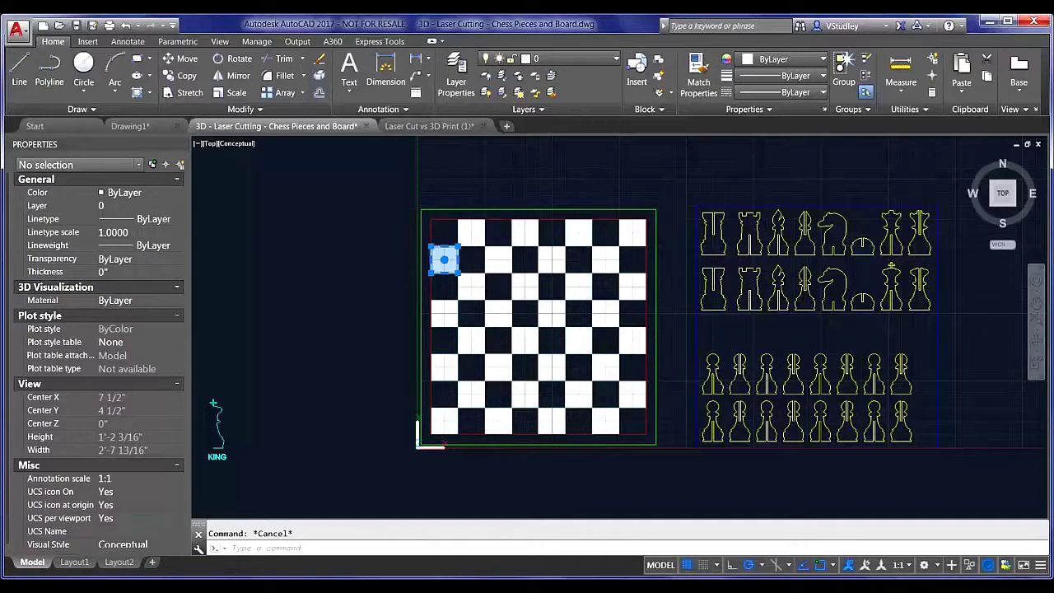
pyautogui.press('Escape')
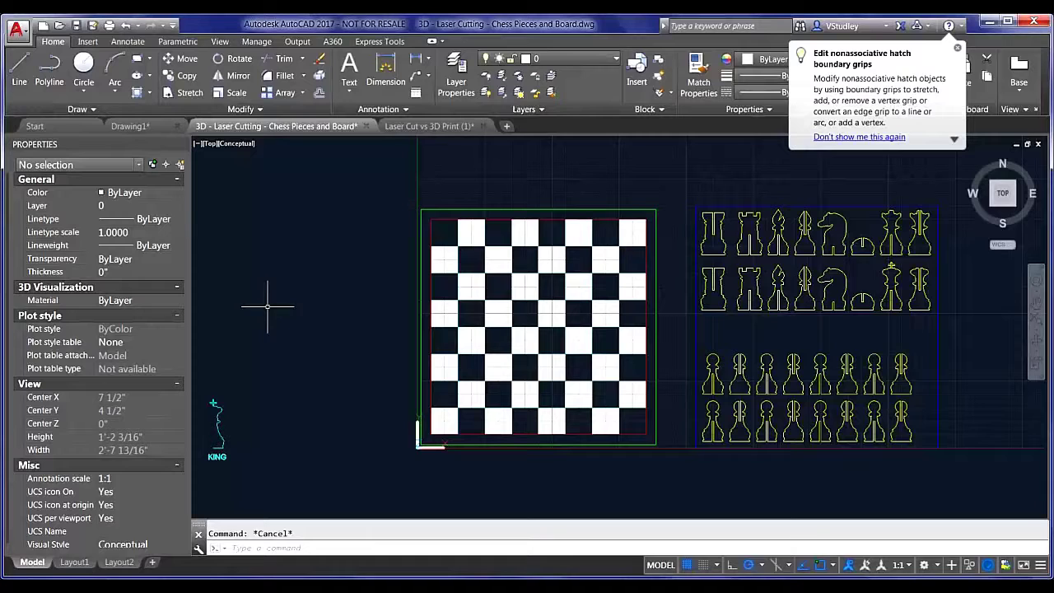
# Inspect the layer and length of the chessboard's grid lines, keeping the LC - Raster Engrave layer frozen only while checking
pyautogui.click(516, 79)
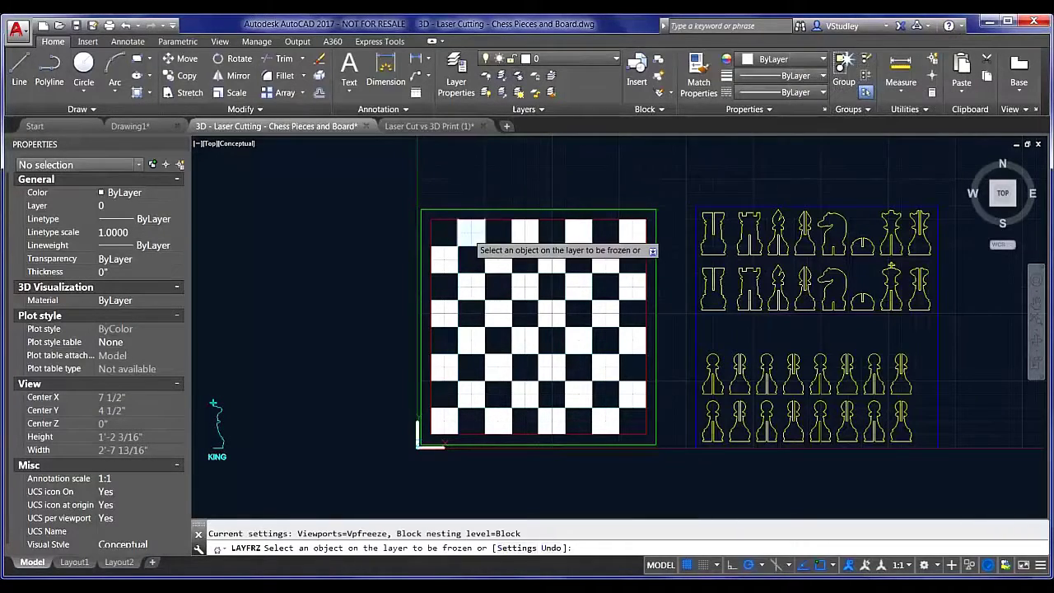
pyautogui.click(468, 230)
pyautogui.press('Return')
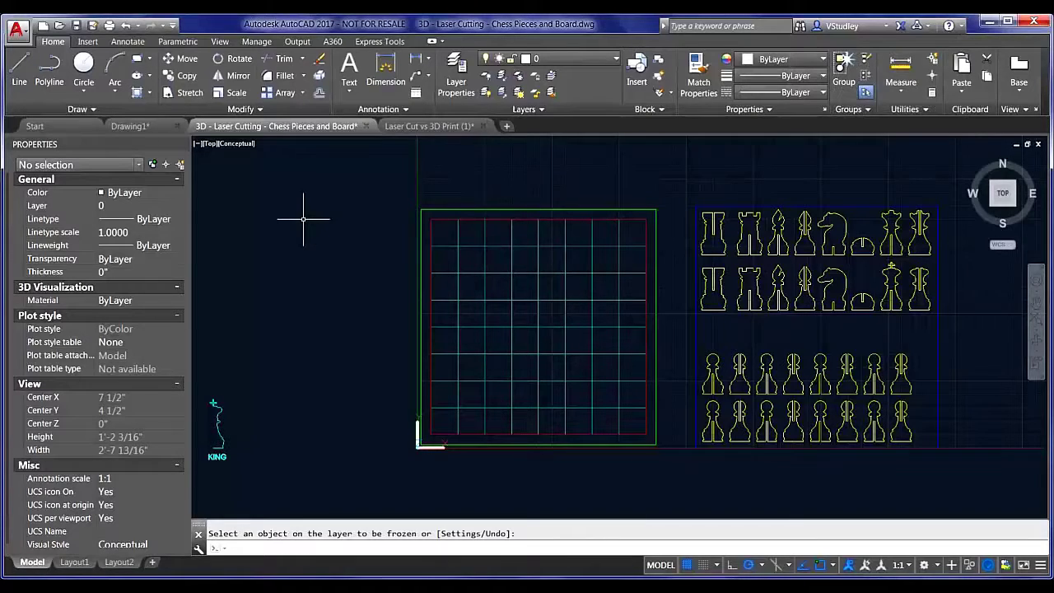
pyautogui.click(631, 426)
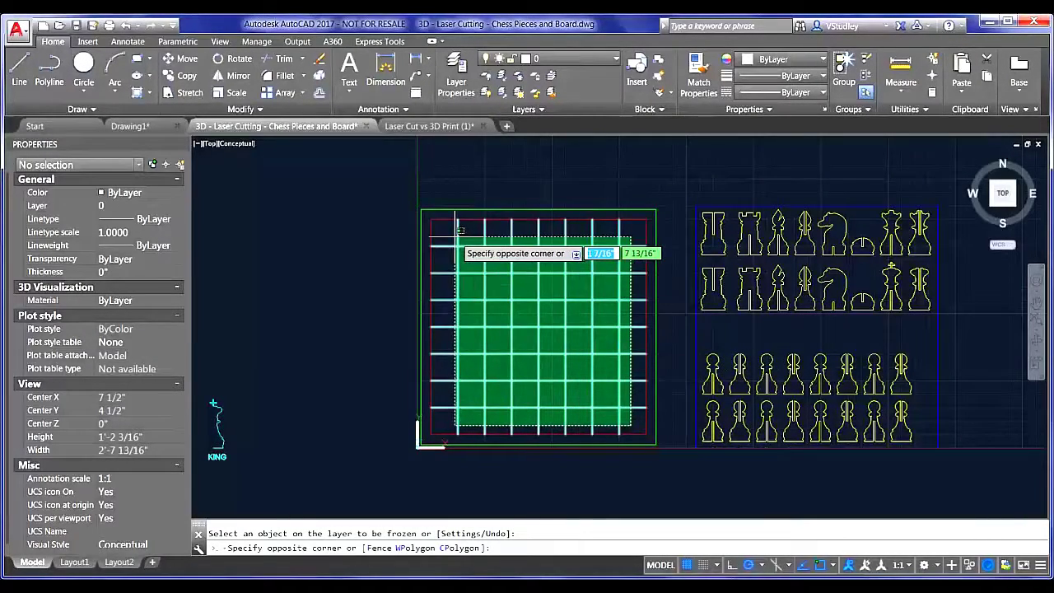
pyautogui.click(424, 213)
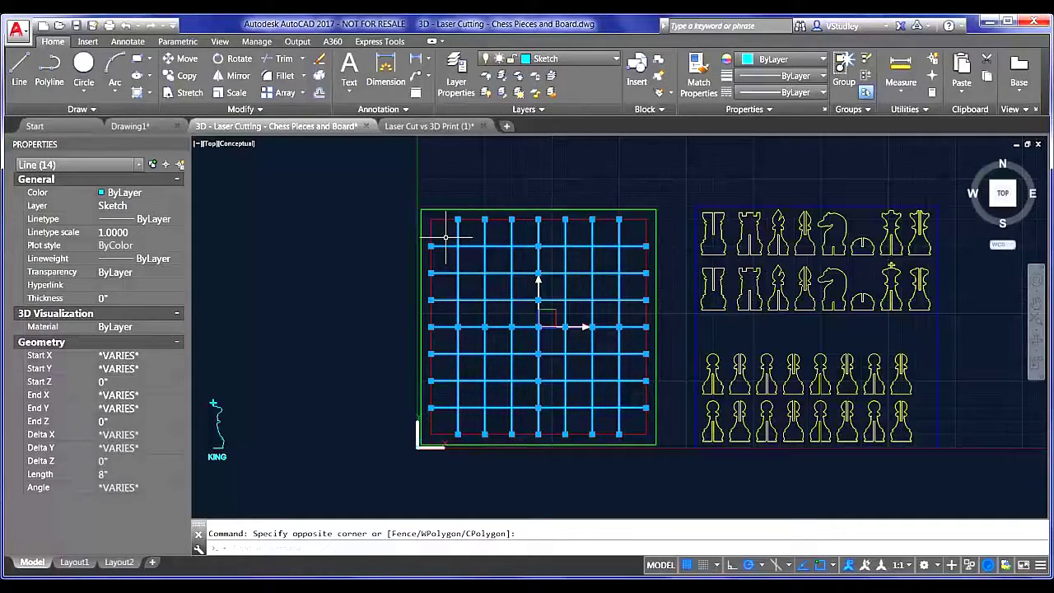
pyautogui.press('Escape')
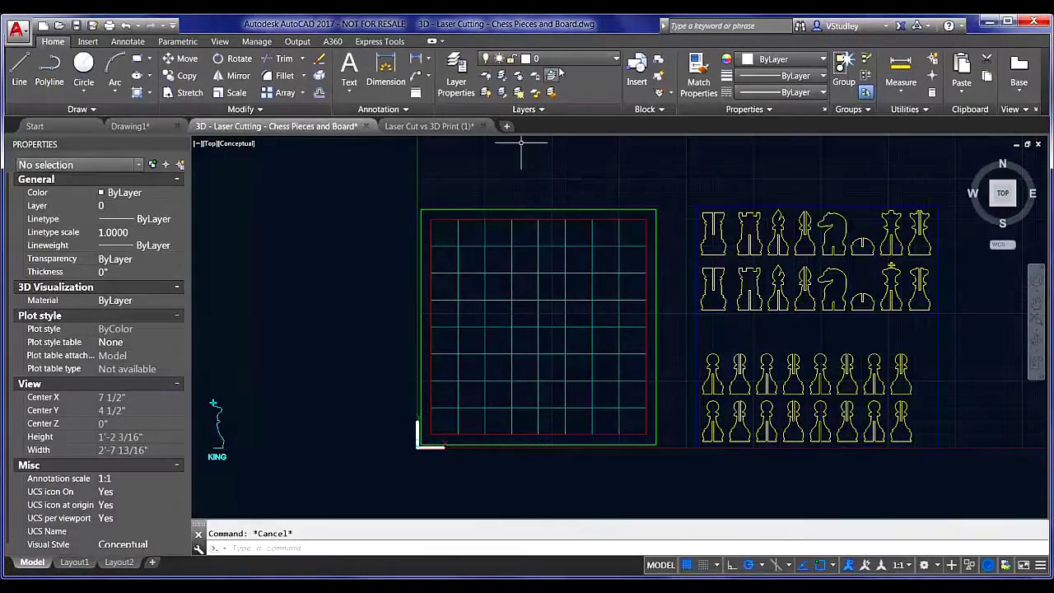
pyautogui.click(566, 59)
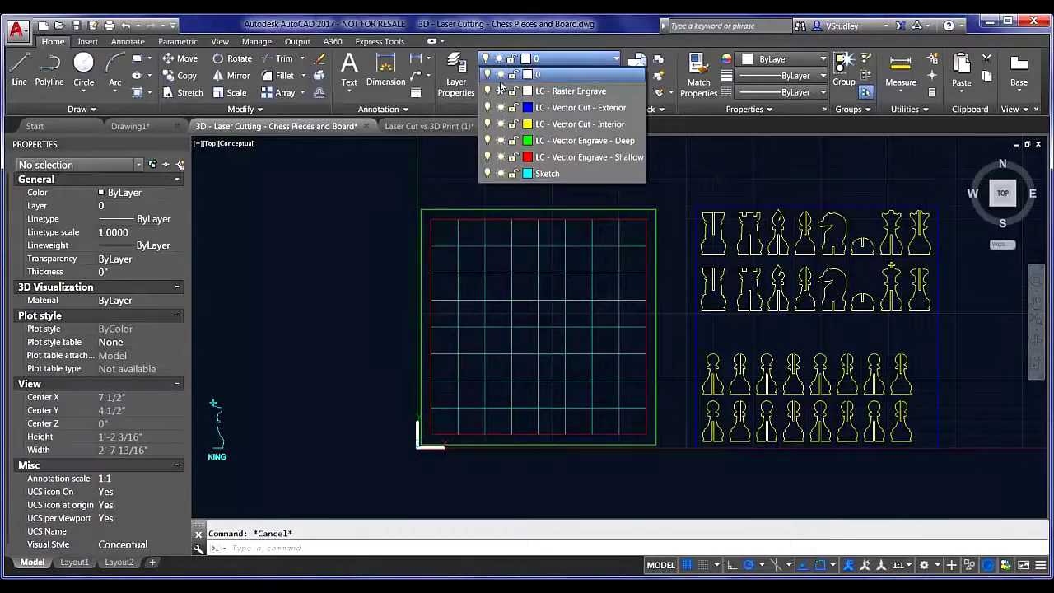
pyautogui.click(501, 91)
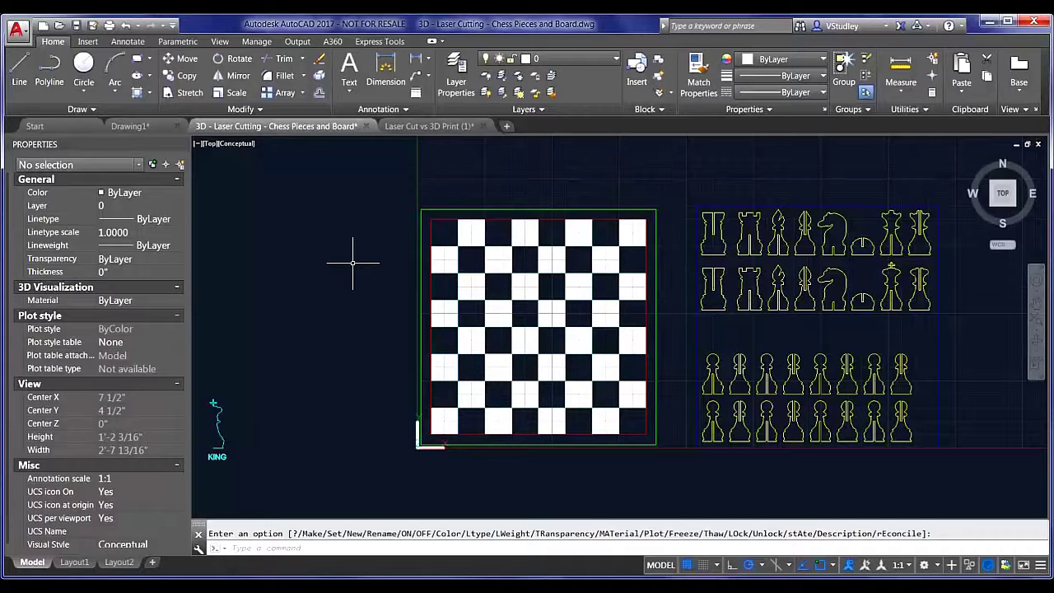
# Check the properties of the chessboard's inner hatches and grid lines, clear the selection, and freeze the Sketch layer
pyautogui.click(445, 172)
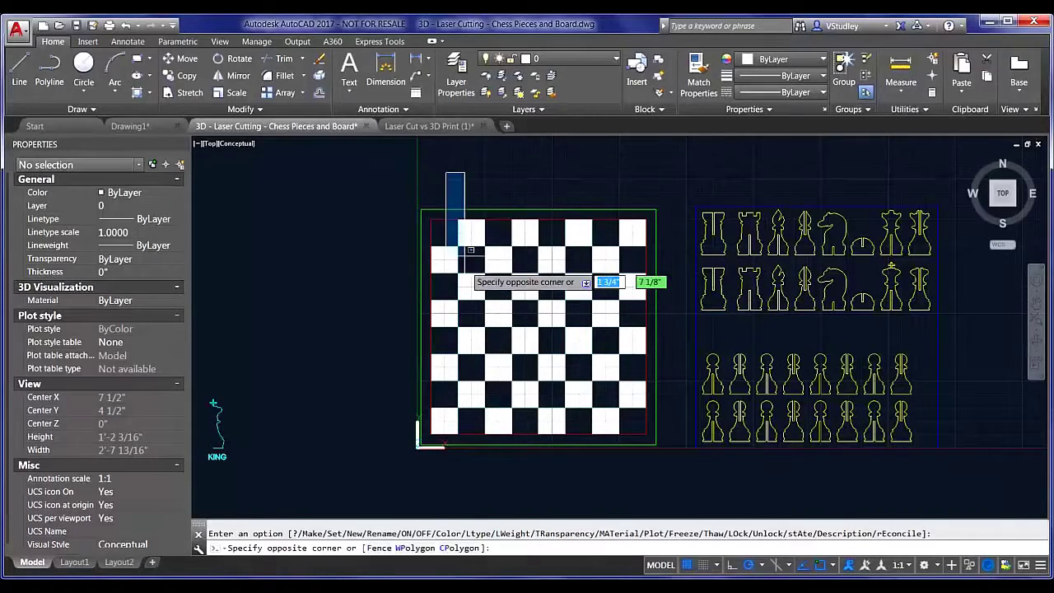
pyautogui.click(642, 488)
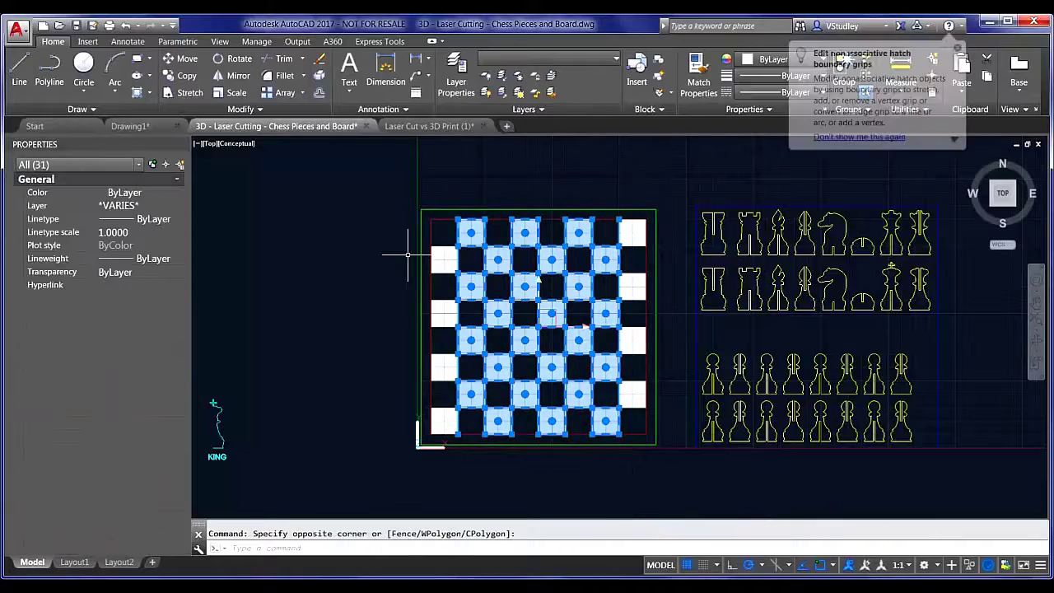
pyautogui.press('Escape')
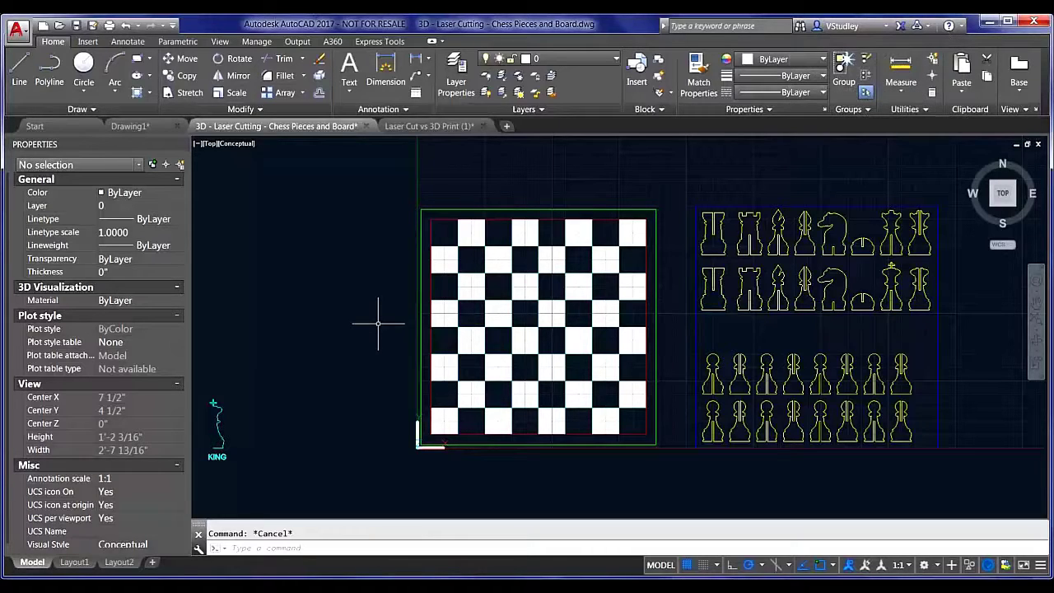
pyautogui.click(617, 61)
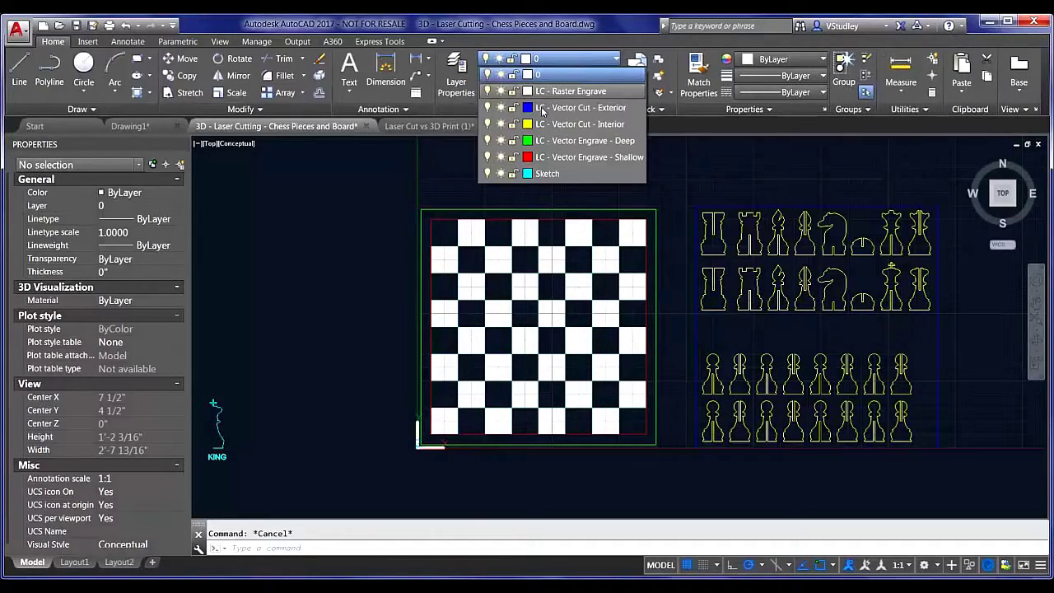
pyautogui.click(501, 173)
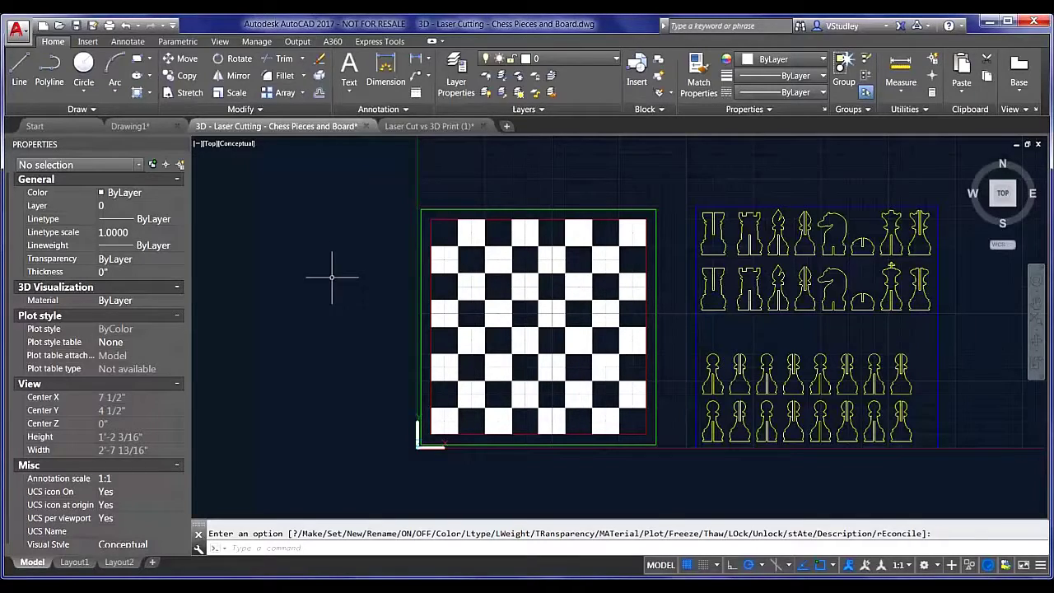
pyautogui.write('h')
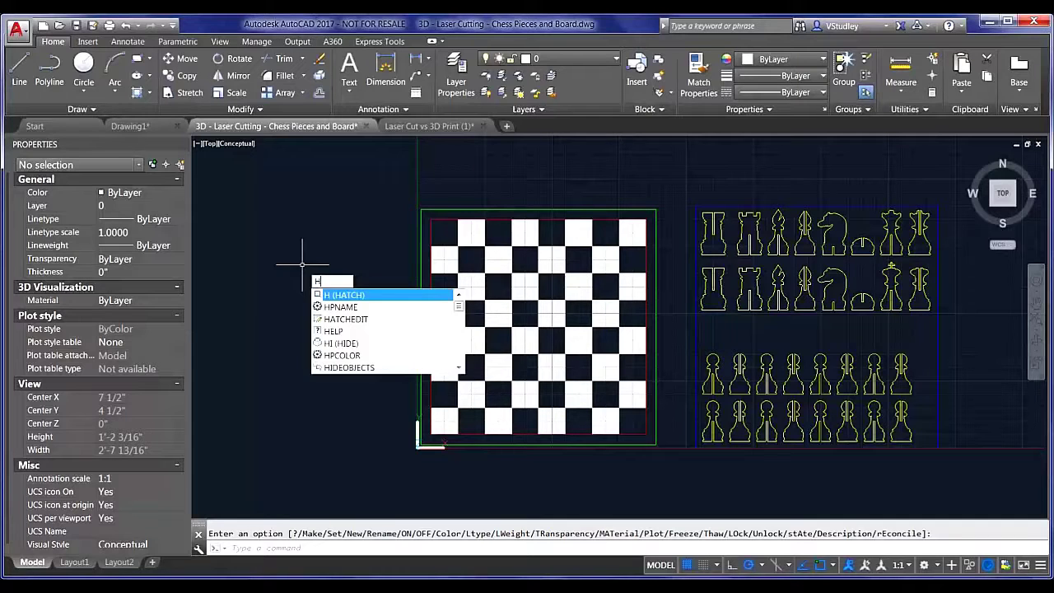
pyautogui.press('Return')
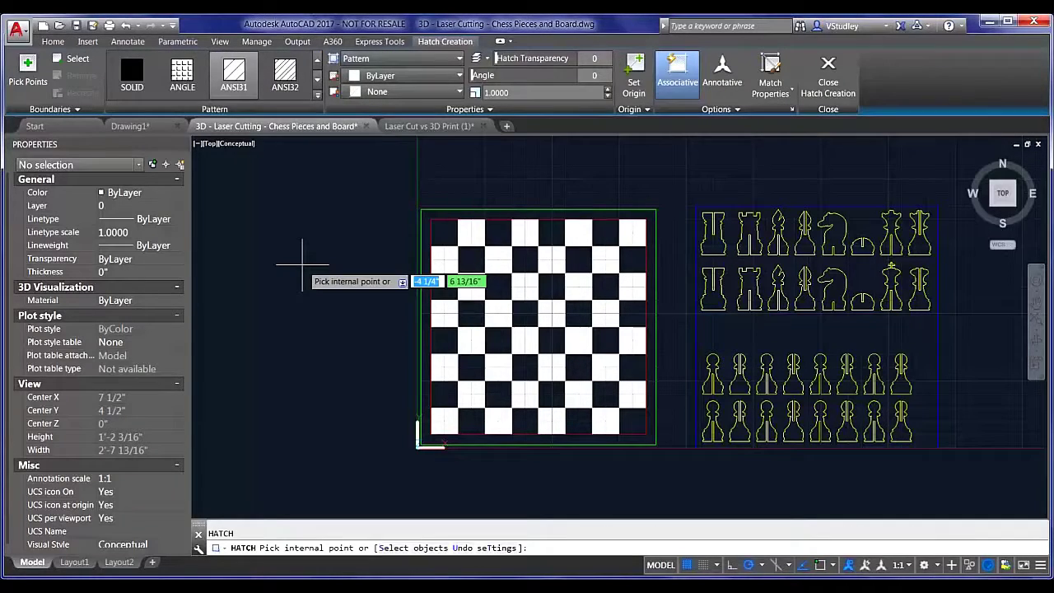
pyautogui.press('Escape')
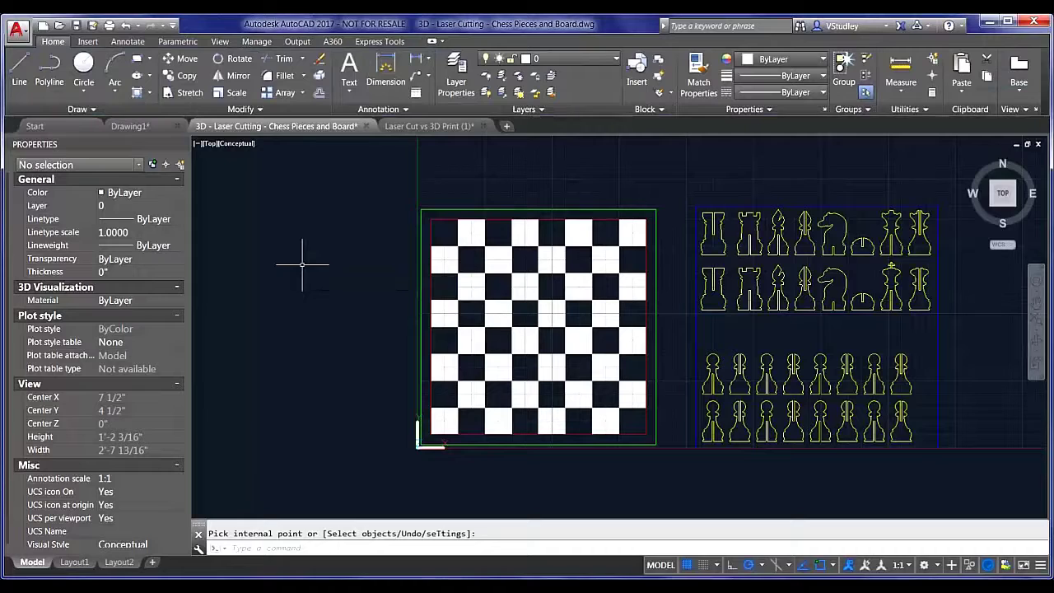
pyautogui.write('offset')
pyautogui.press('Escape')
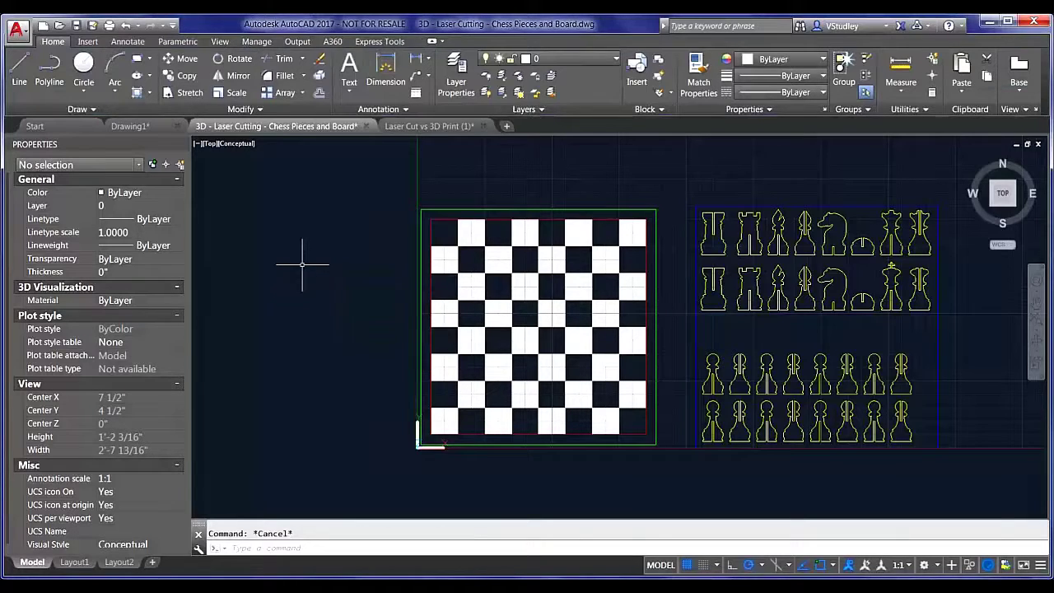
# Offset the green outer outline of the chessboard inward by 1/8"
pyautogui.write('offse')
pyautogui.press('Return')
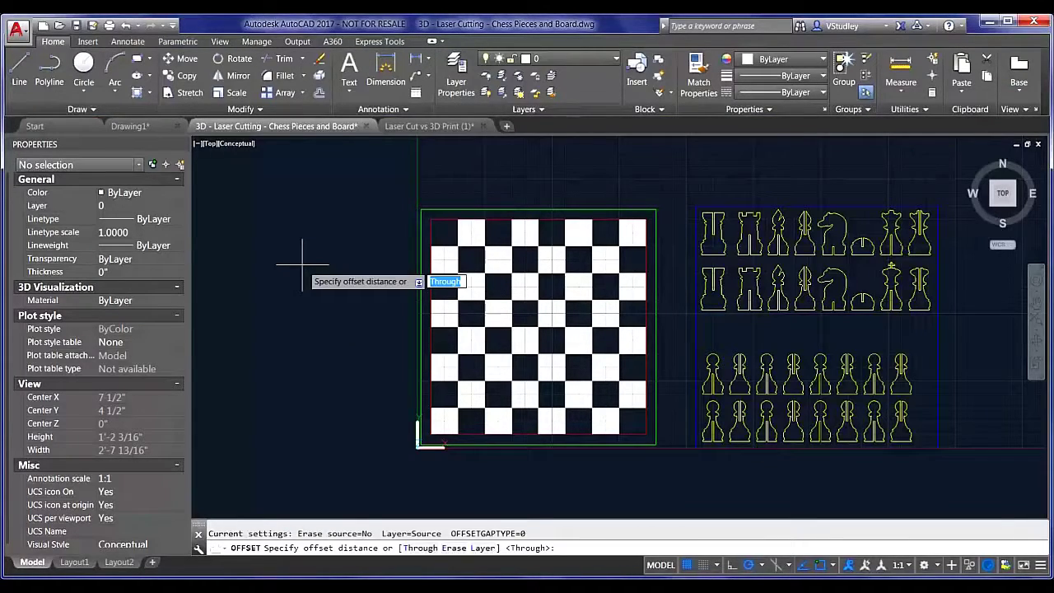
pyautogui.write('1/8')
pyautogui.press('Return')
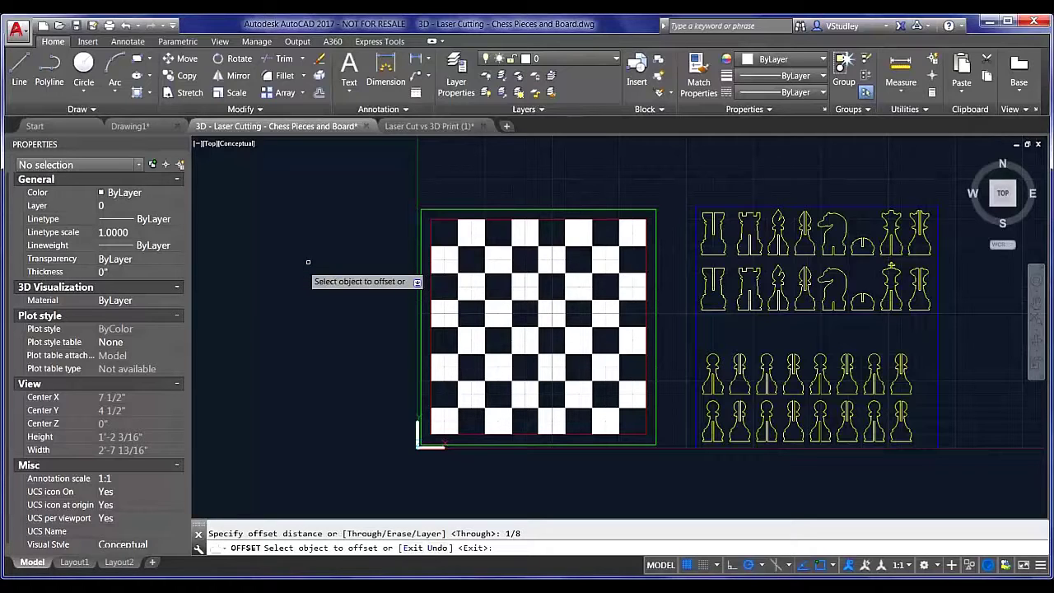
pyautogui.click(422, 238)
pyautogui.click(438, 241)
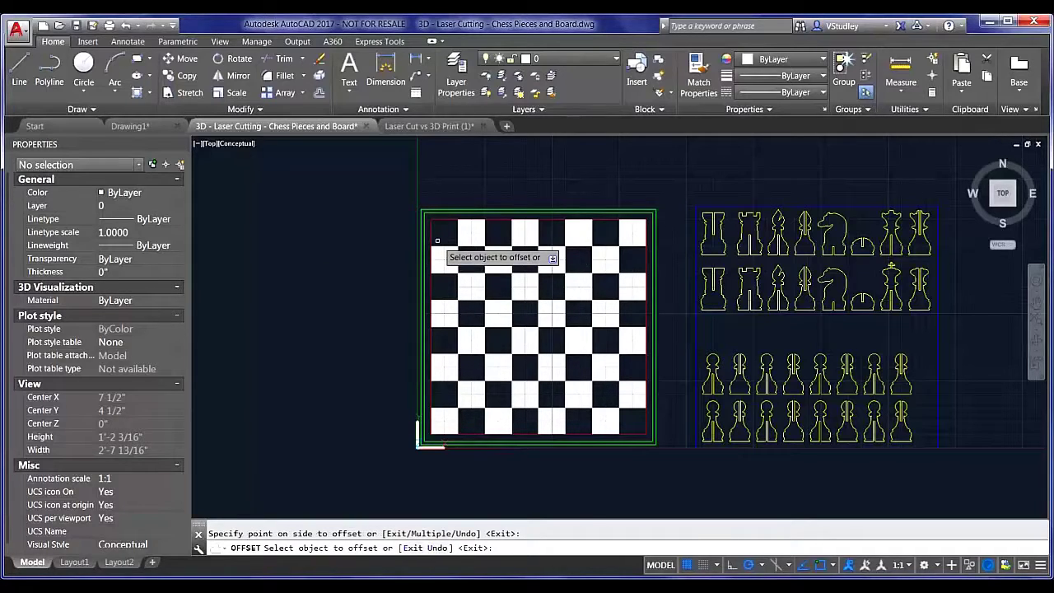
pyautogui.press('Return')
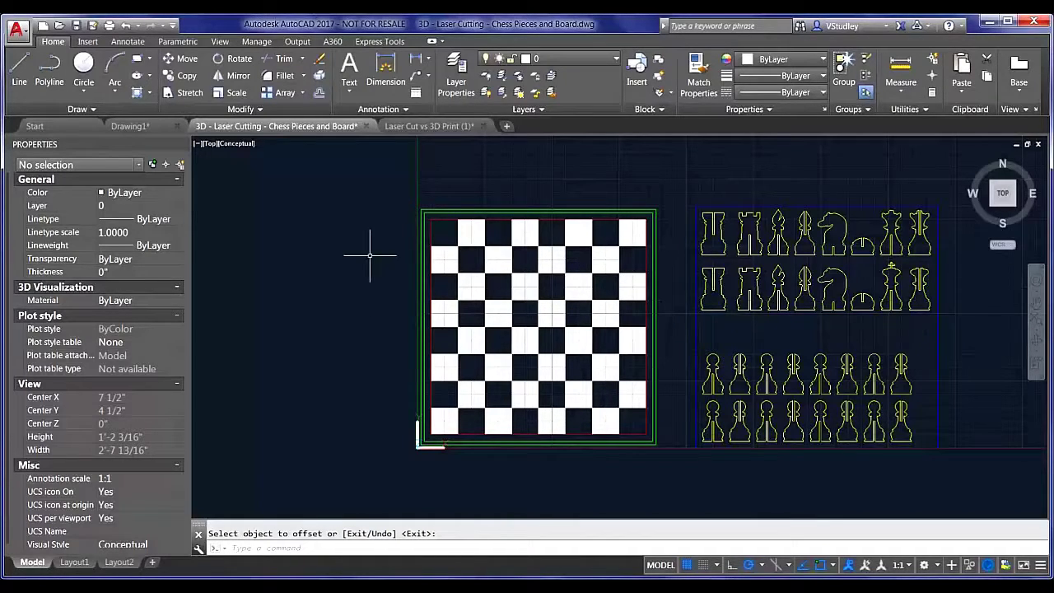
# Fill the border between the inner green outline and the red outline of the board with a SOLID hatch
pyautogui.write('h')
pyautogui.press('Return')
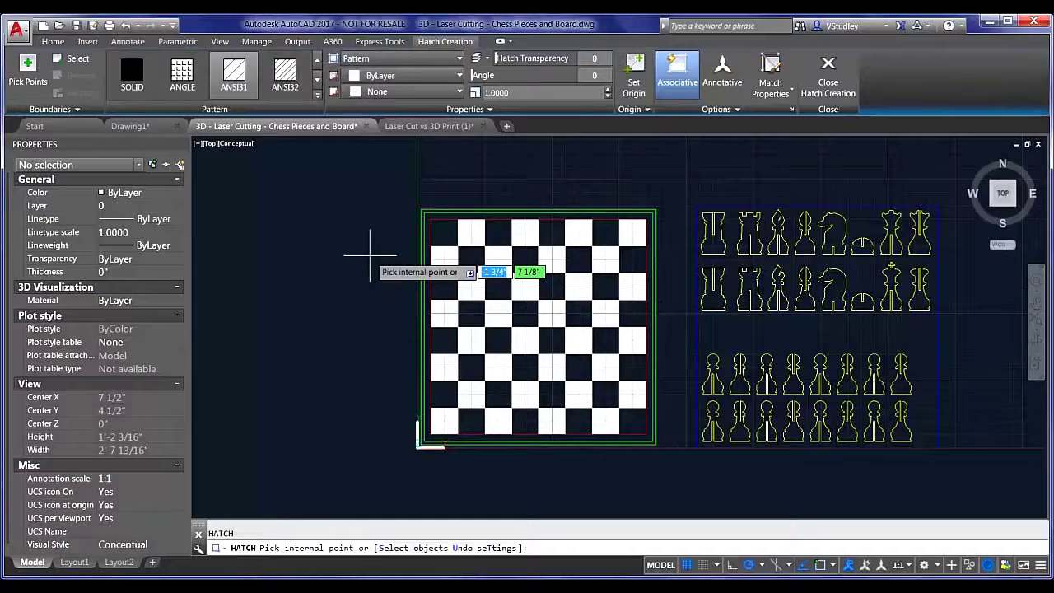
pyautogui.click(134, 78)
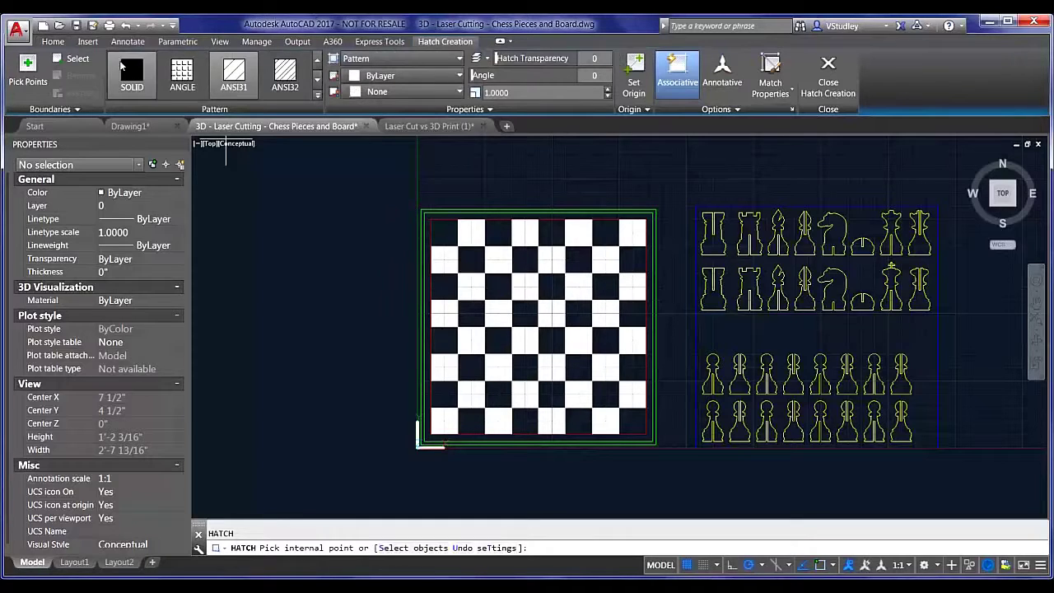
pyautogui.click(434, 215)
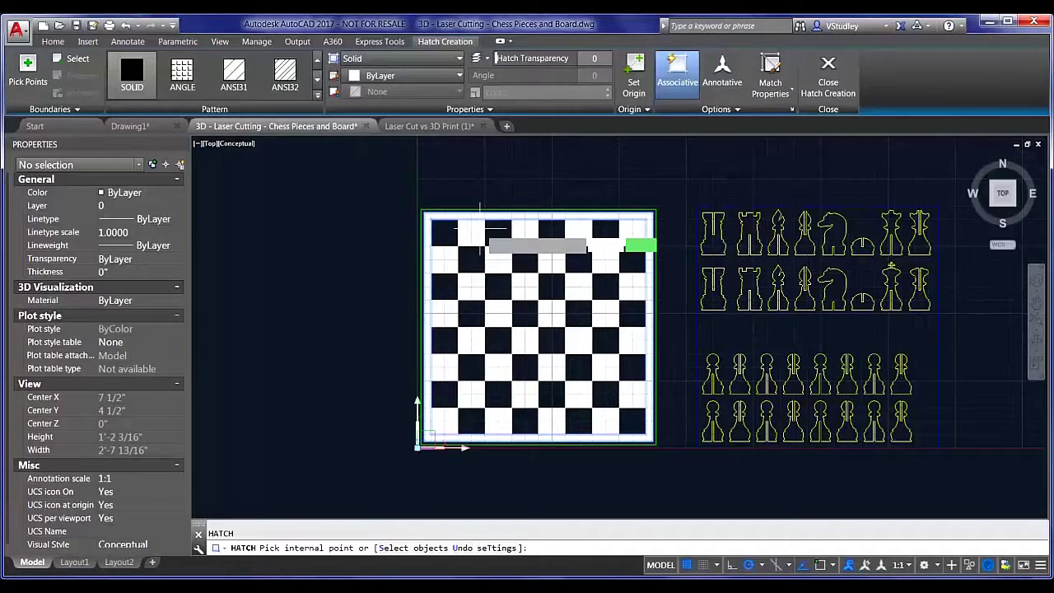
pyautogui.press('Return')
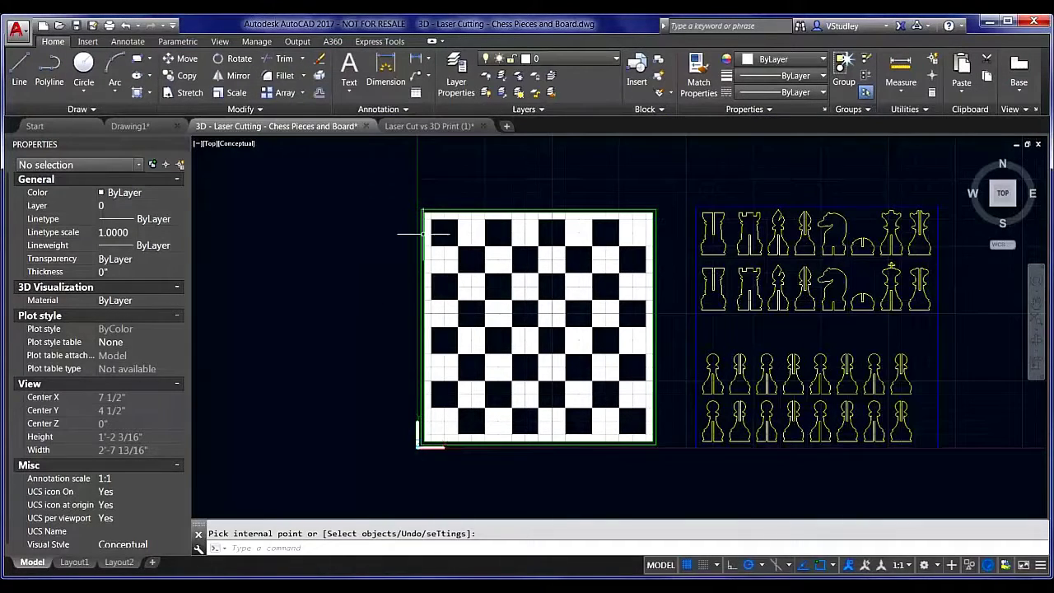
# Check the properties of the solid hatch filling the chessboard's border
pyautogui.scroll(3, 431, 223)
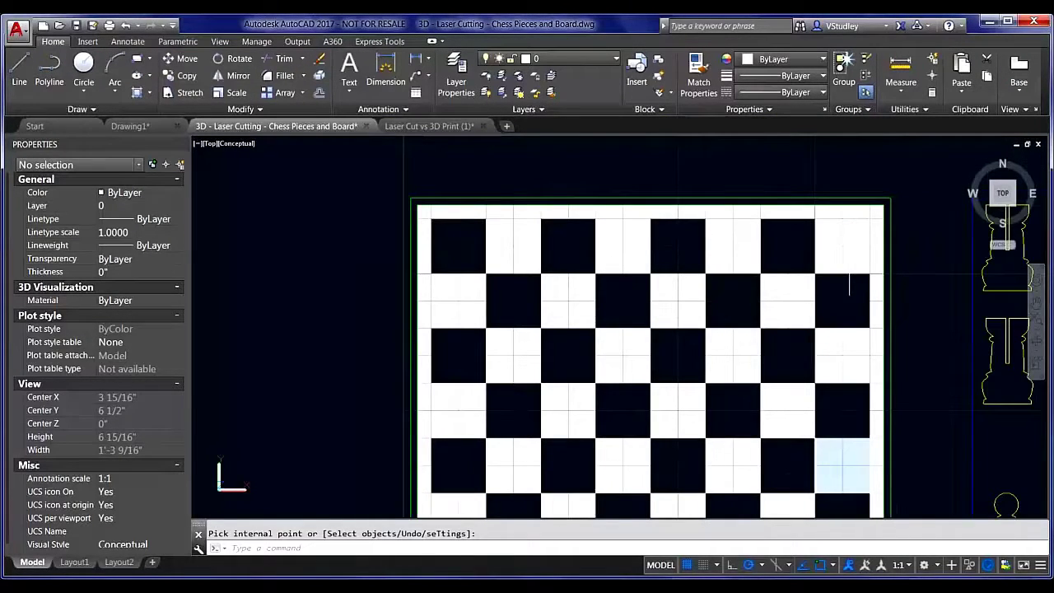
pyautogui.scroll(-2, 455, 147)
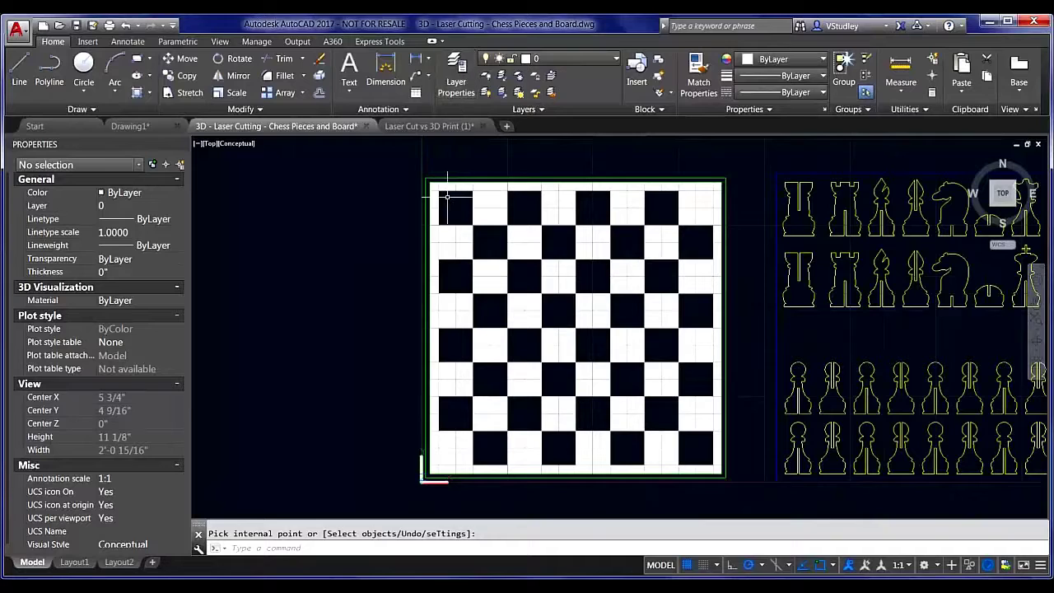
pyautogui.click(703, 461)
pyautogui.press('Return')
pyautogui.click(692, 467)
pyautogui.scroll(4, 692, 469)
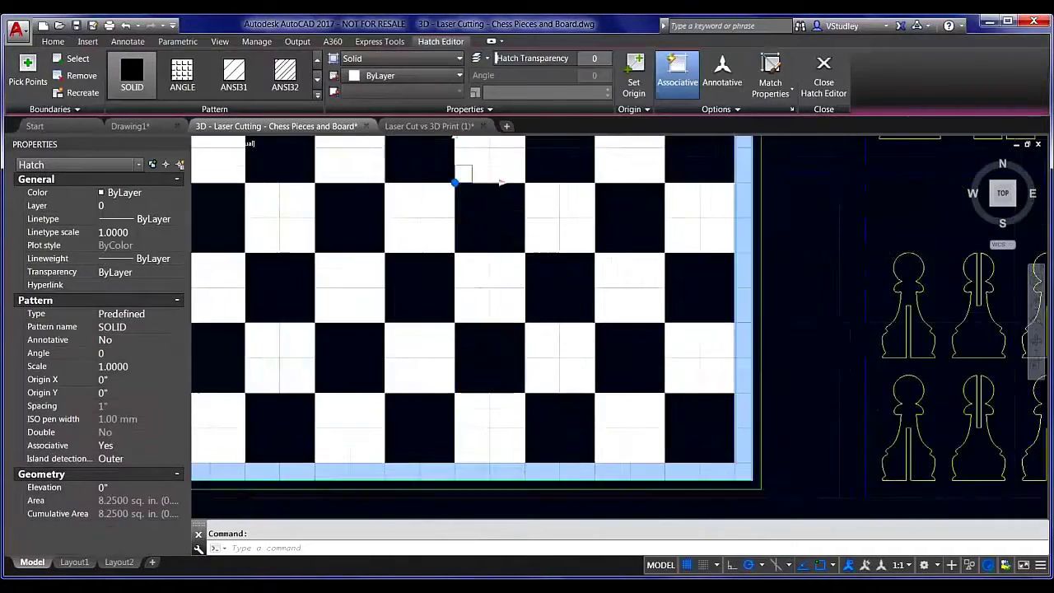
pyautogui.press('Escape')
# Try to delete the inner green outline and the red outline while keeping the solid border hatch, and undo the deletion
pyautogui.click(713, 491)
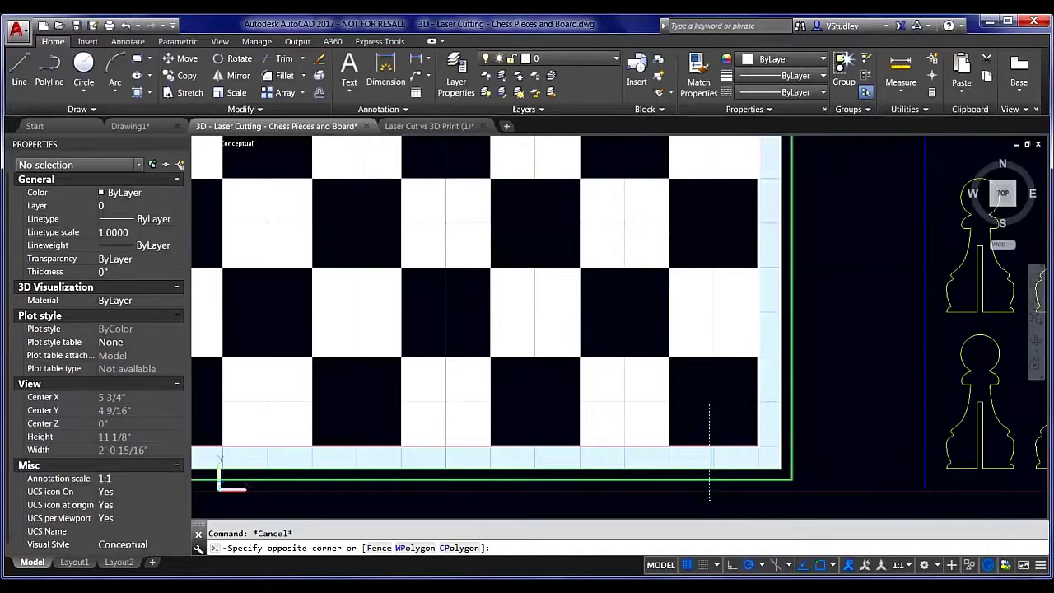
pyautogui.click(683, 471)
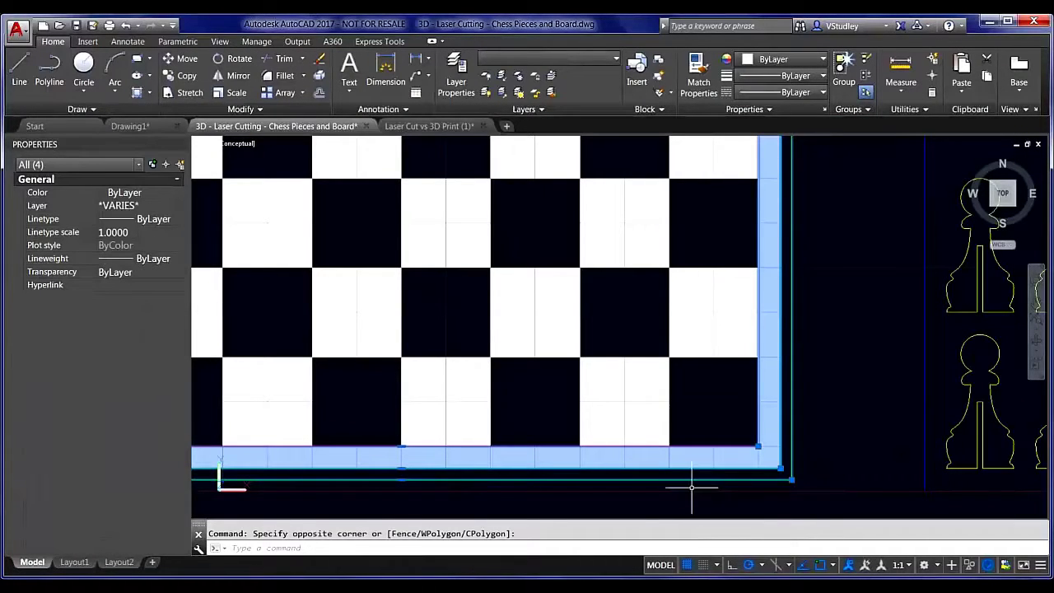
pyautogui.scroll(-4, 651, 471)
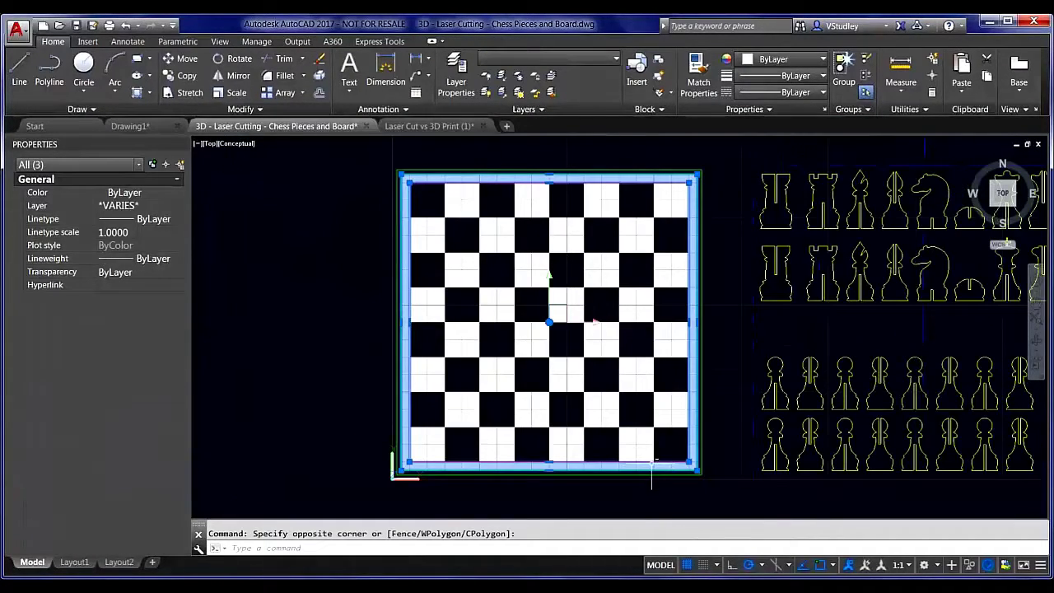
pyautogui.keyDown('shift'); pyautogui.click(643, 468); pyautogui.keyUp('shift')
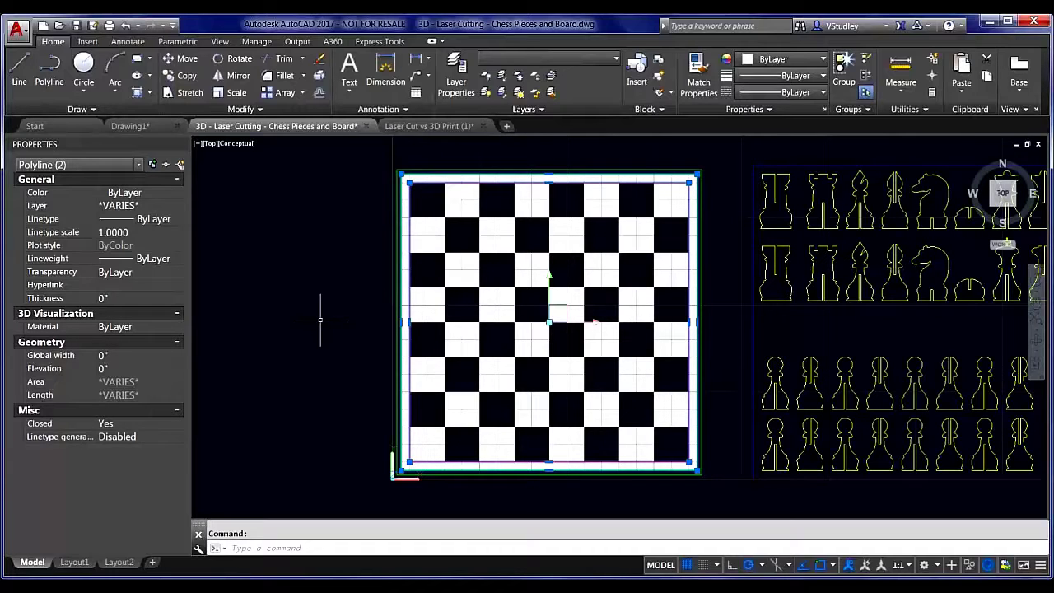
pyautogui.press('Delete')
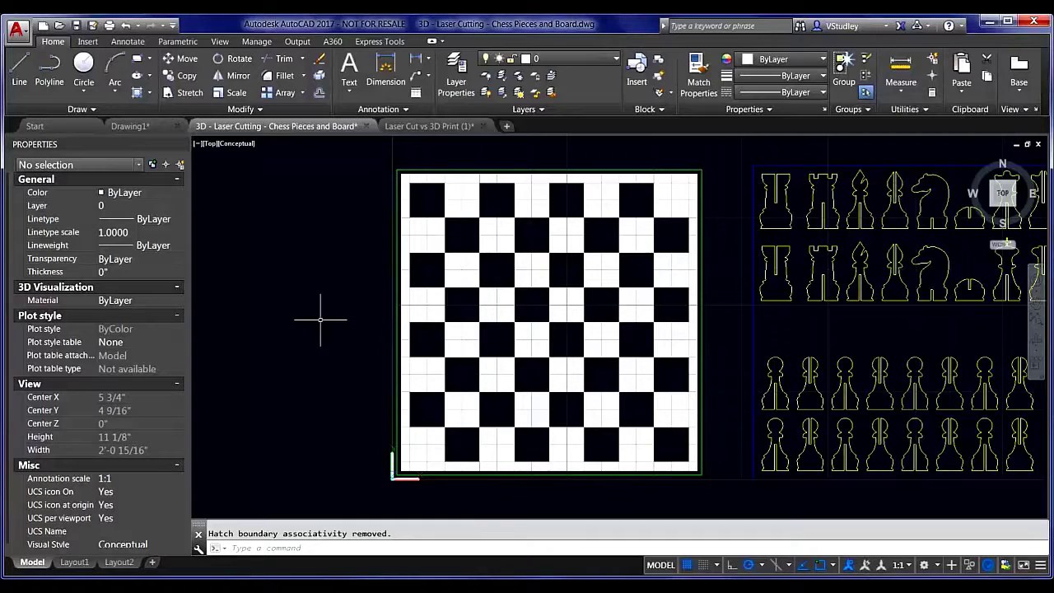
pyautogui.press('Escape')
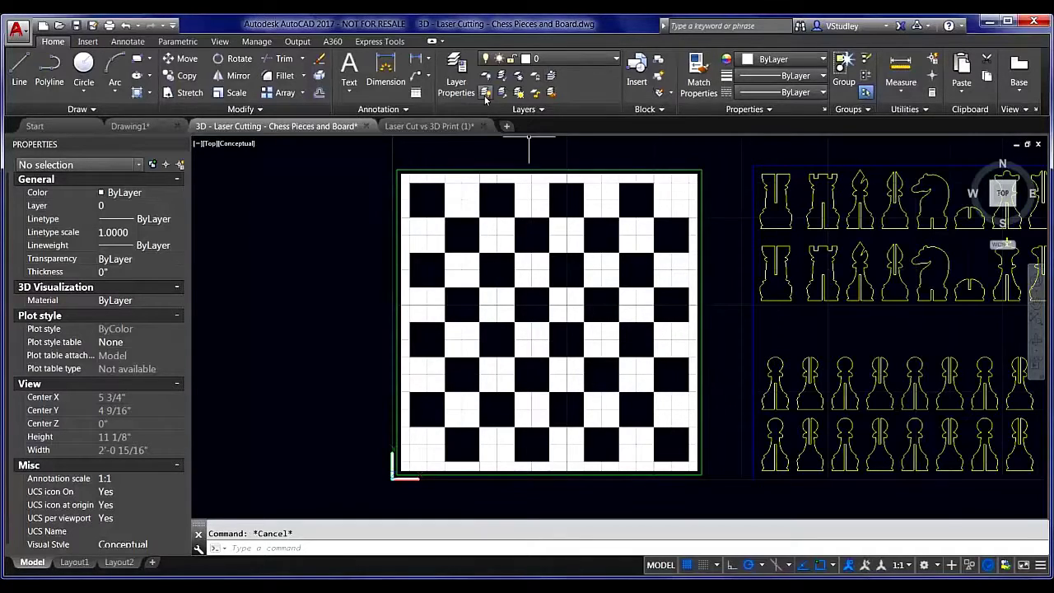
pyautogui.hotkey('ctrl', 'z')
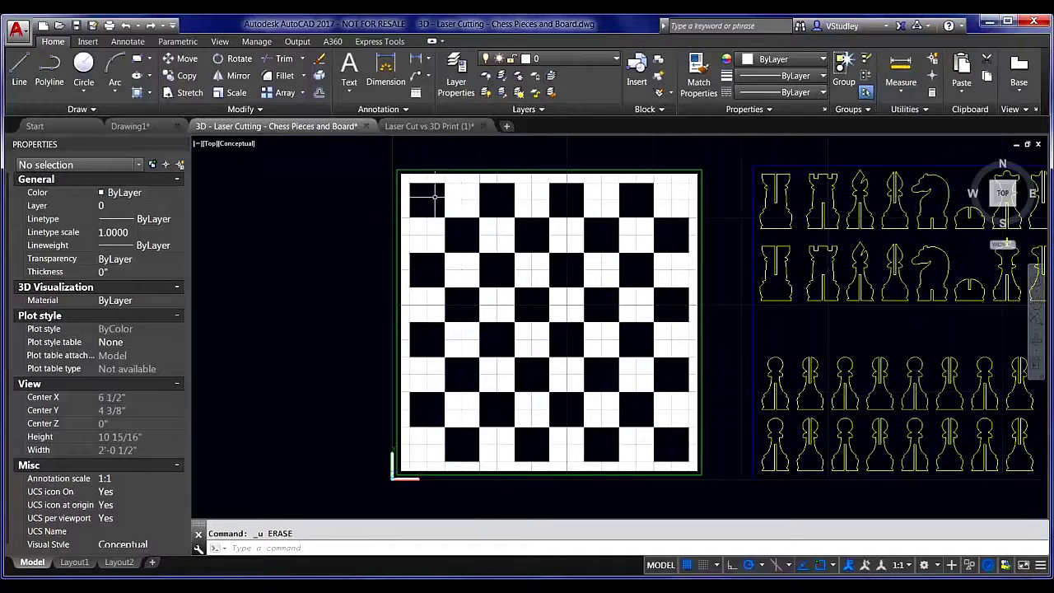
# Undo the solid border hatch and freeze the layer holding the chessboard's solid white squares
pyautogui.click(400, 200)
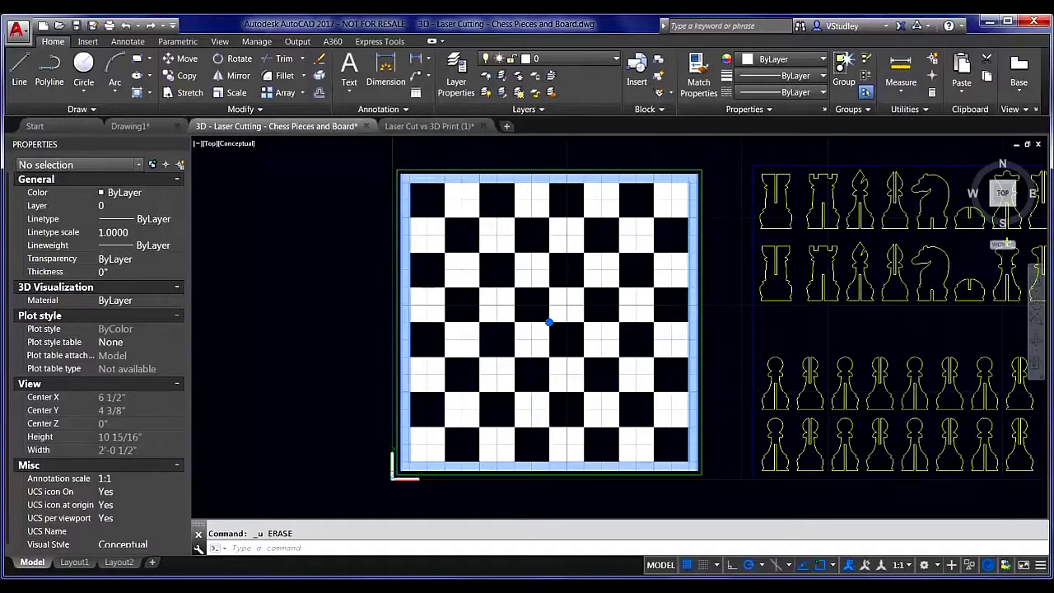
pyautogui.press('Escape')
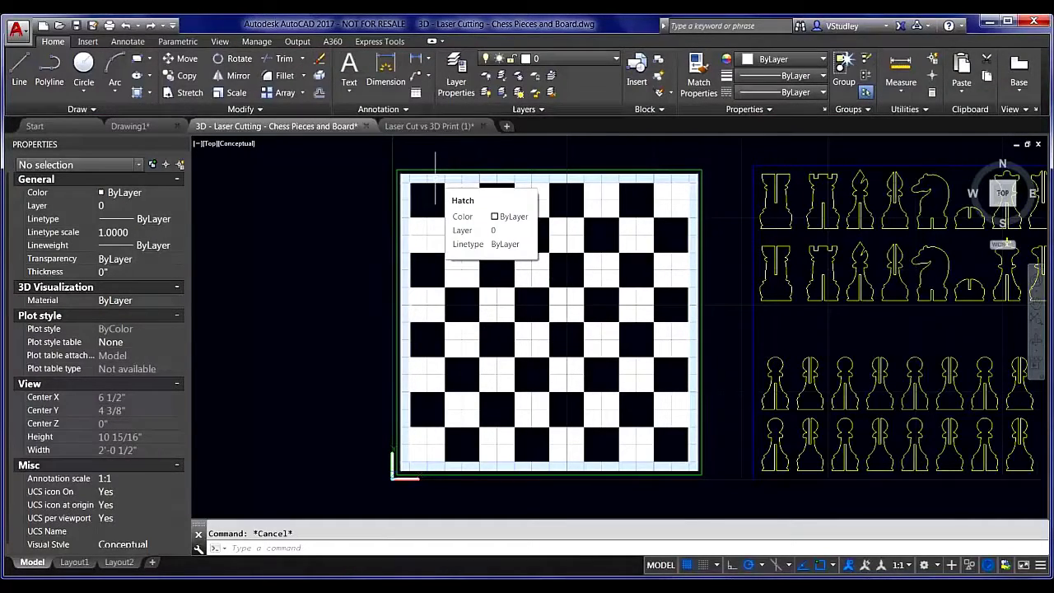
pyautogui.scroll(-2, 275, 329)
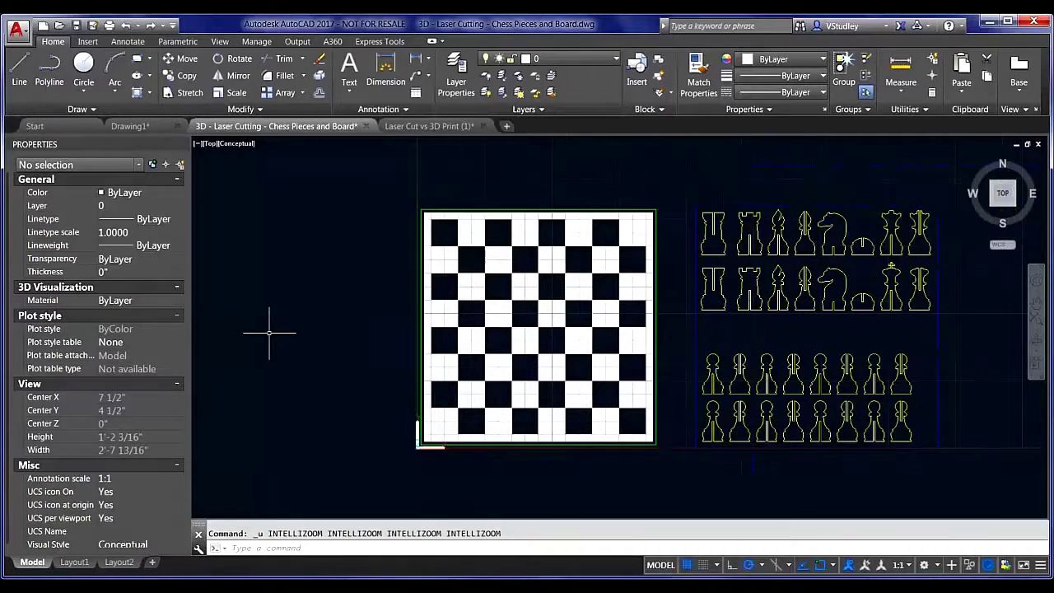
pyautogui.hotkey('ctrl', 'z')
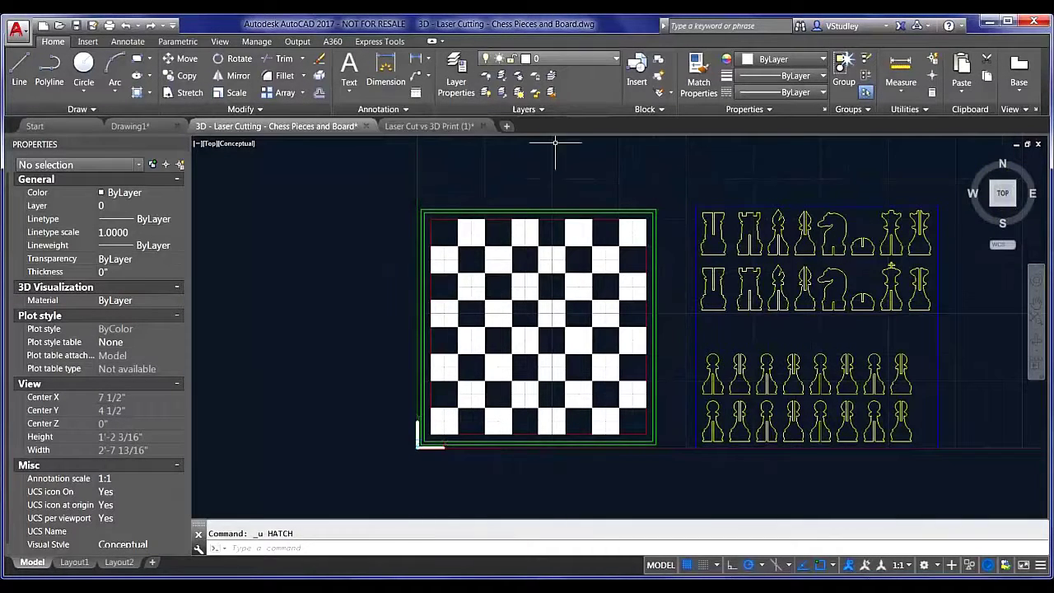
pyautogui.click(518, 78)
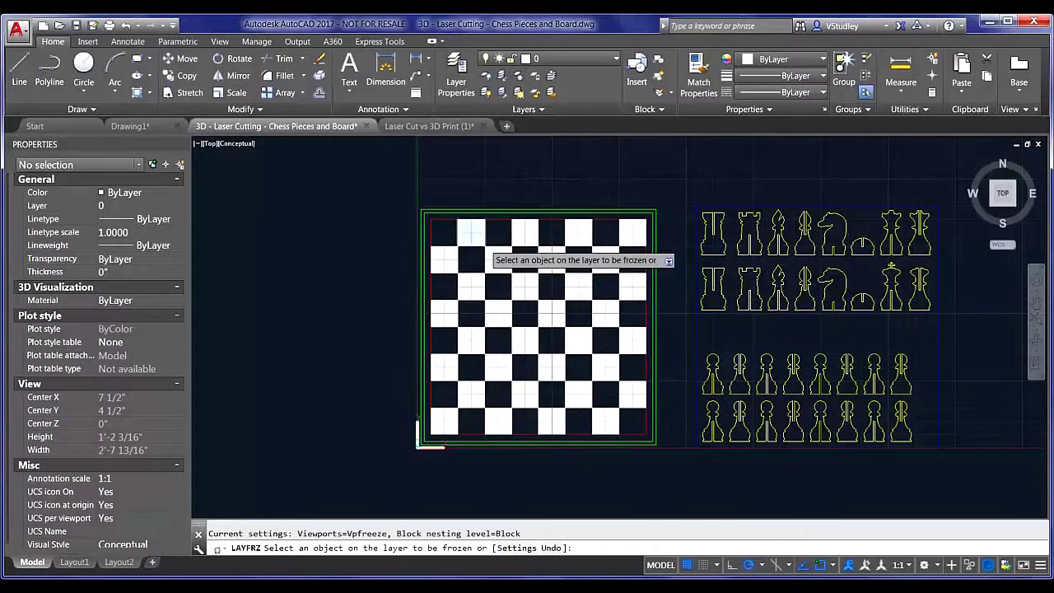
pyautogui.click(454, 304)
# Fill the border between the inner green outline and the red outline of the board with a SOLID hatch
pyautogui.write('h')
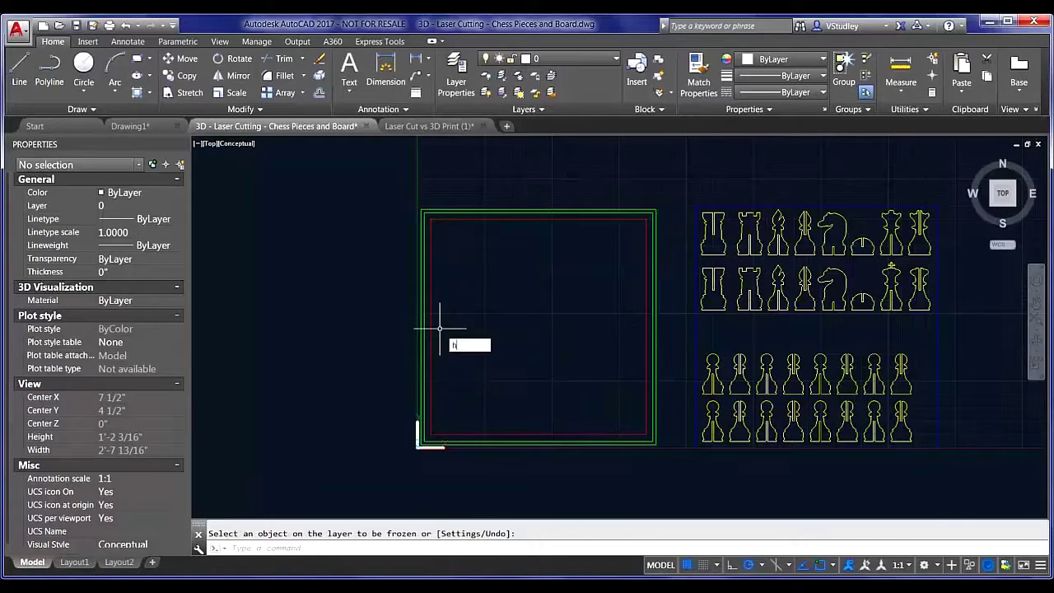
pyautogui.press('Return')
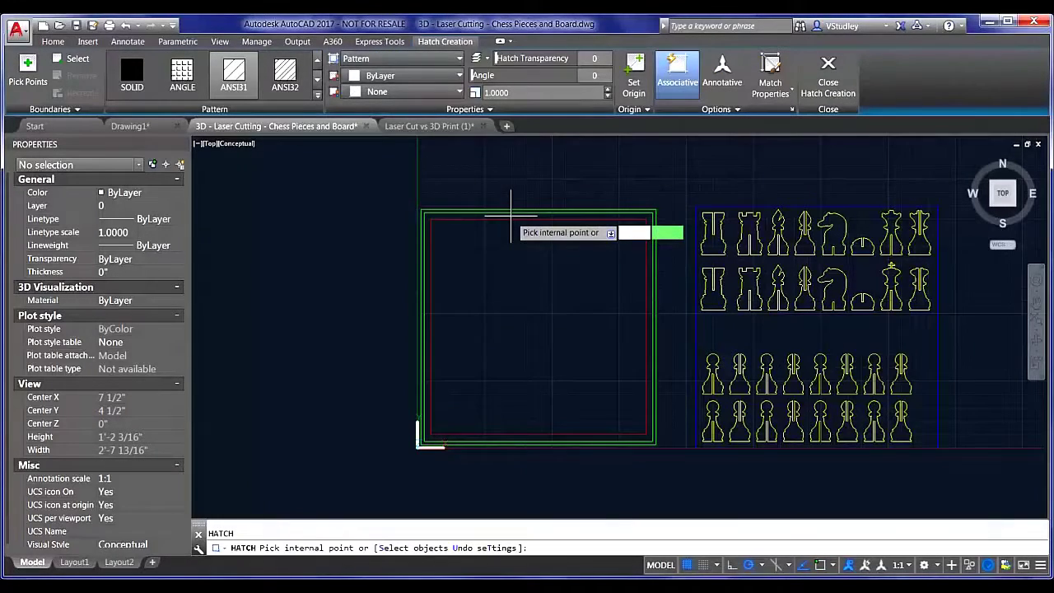
pyautogui.click(511, 216)
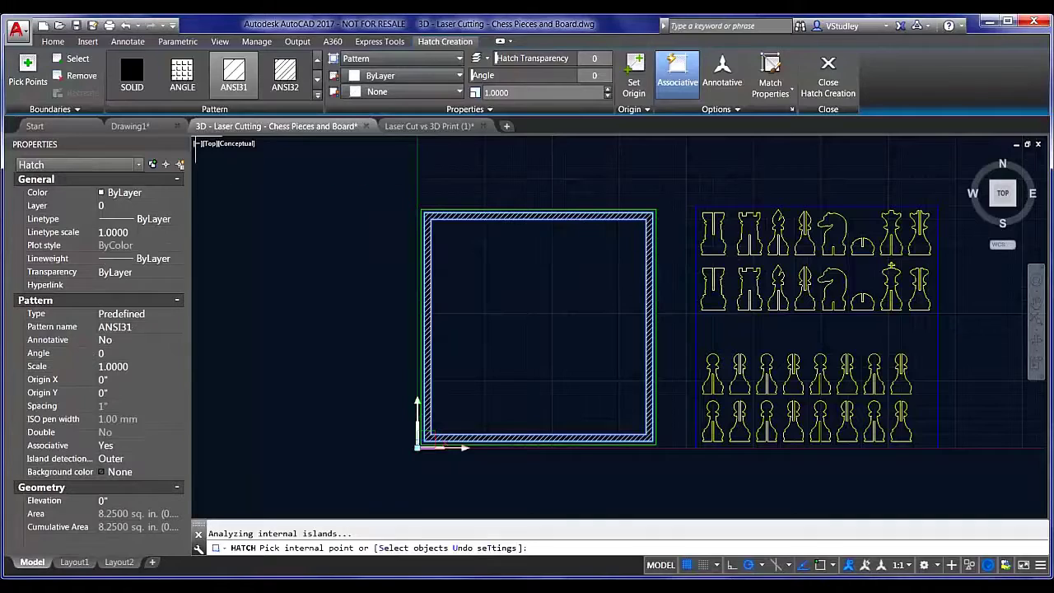
pyautogui.click(131, 72)
pyautogui.press('Return')
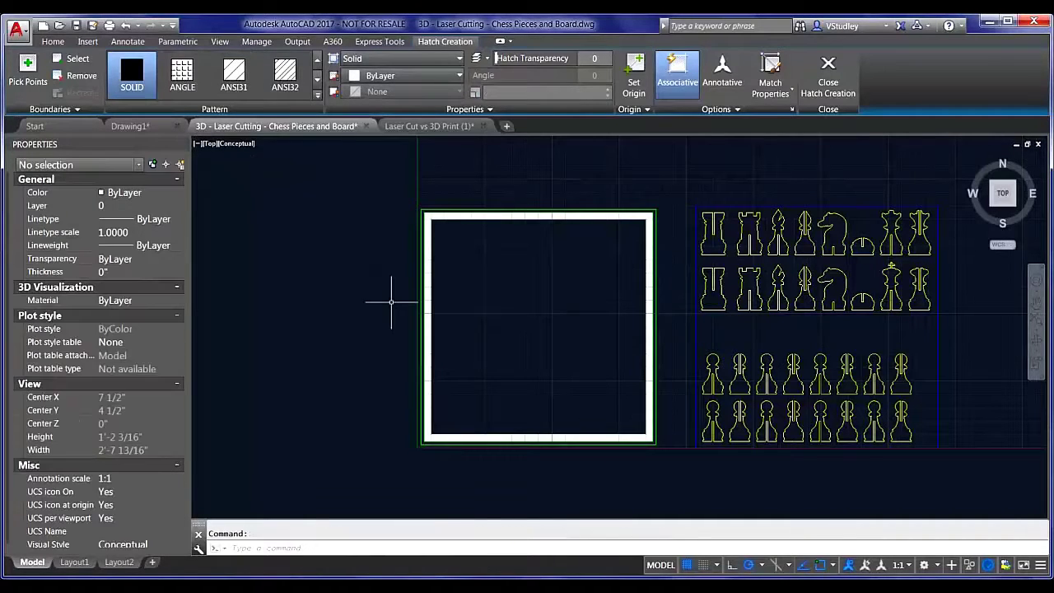
# Try to delete only the red outline while the border hatch is still associative, and undo the deletion
pyautogui.click(418, 445)
pyautogui.click(425, 259)
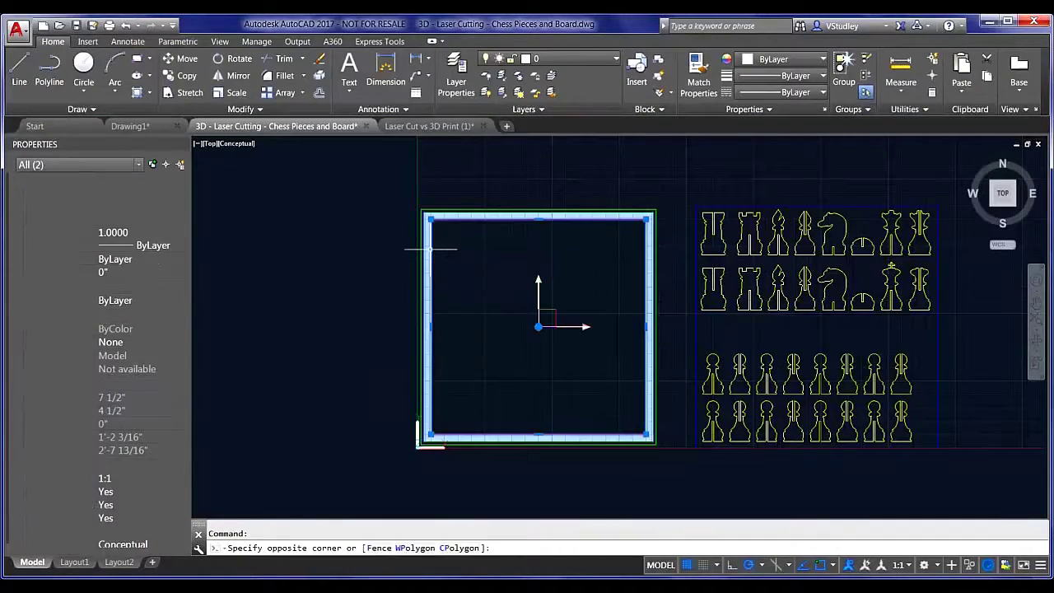
pyautogui.keyDown('shift'); pyautogui.click(426, 260); pyautogui.keyUp('shift')
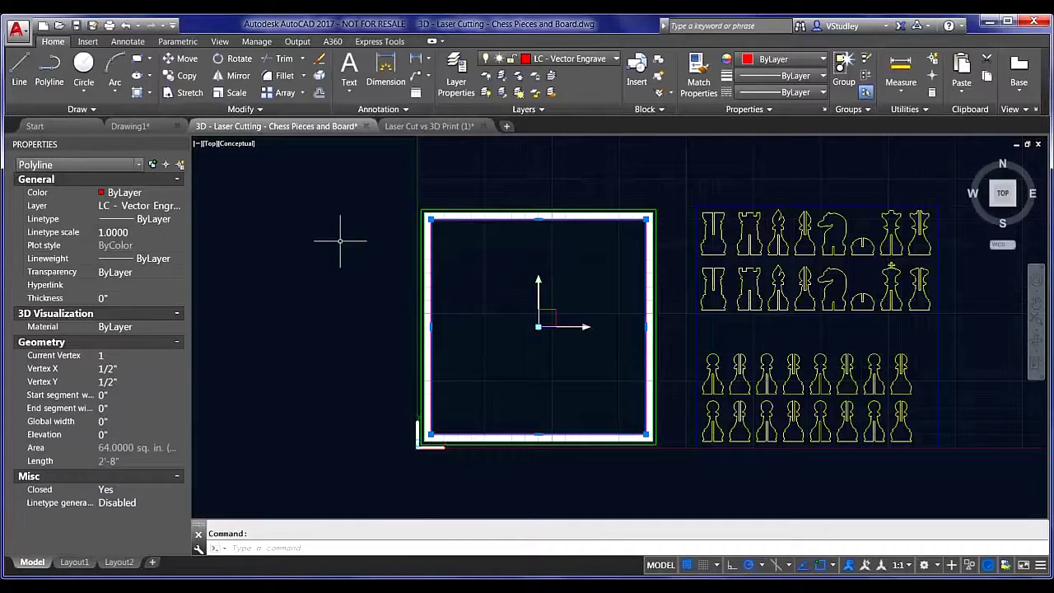
pyautogui.press('Delete')
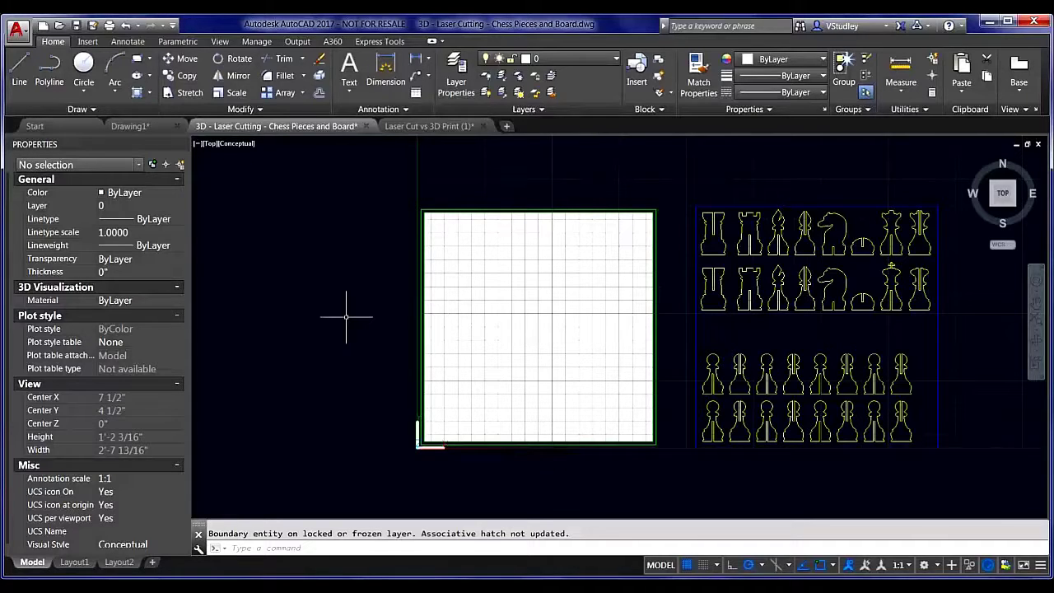
pyautogui.hotkey('ctrl', 'z')
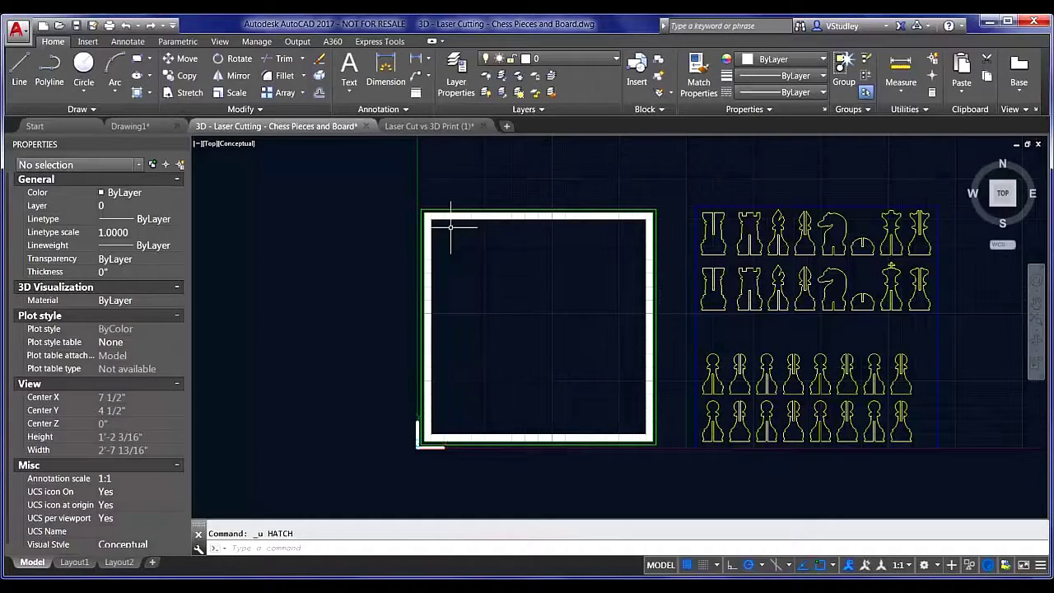
# Turn off associative boundaries for the solid border hatch
pyautogui.click(430, 242)
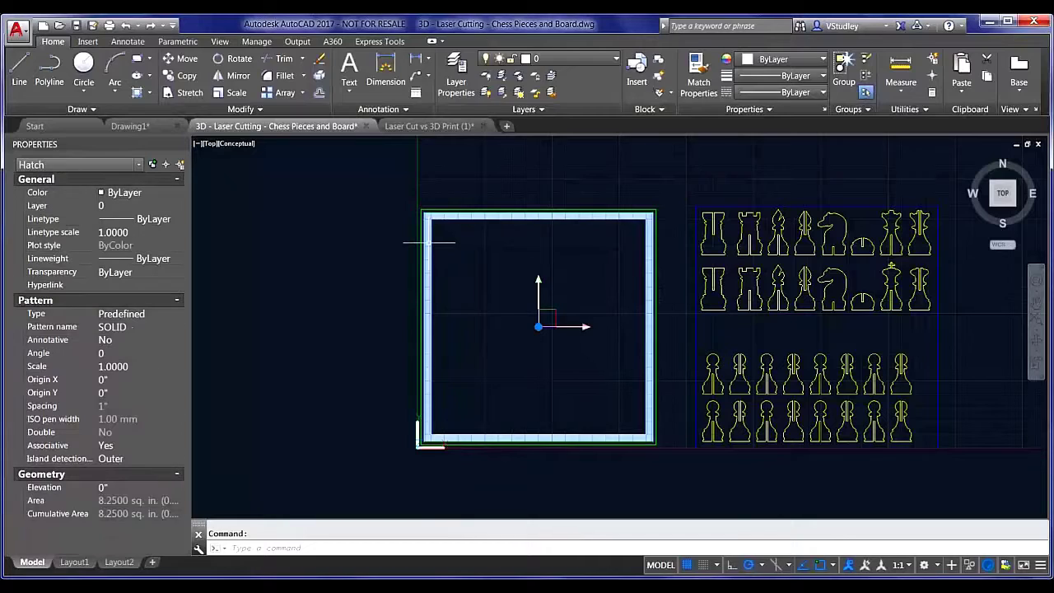
pyautogui.click(678, 73)
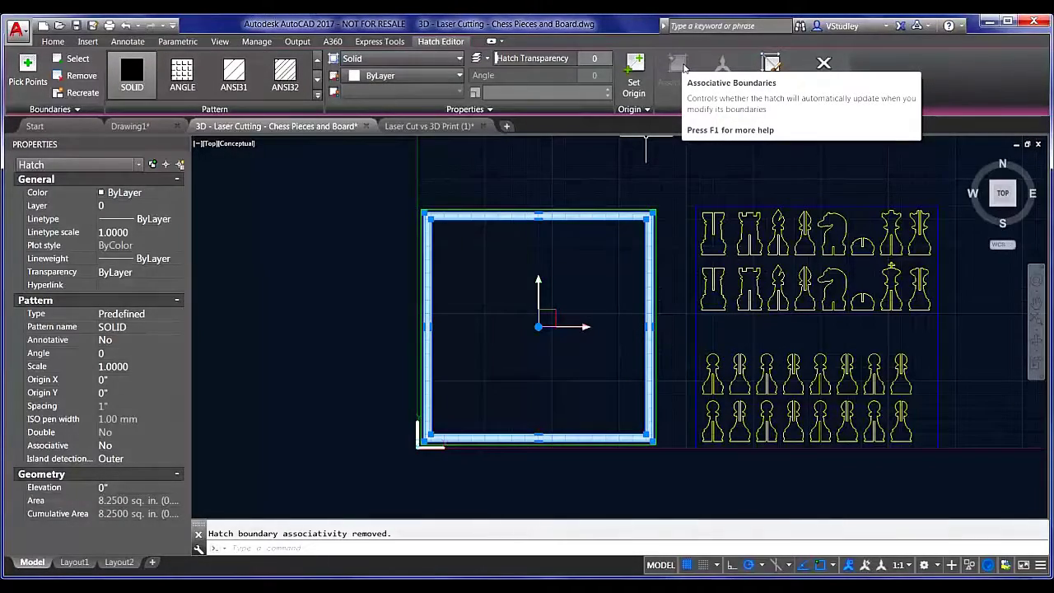
pyautogui.press('Escape')
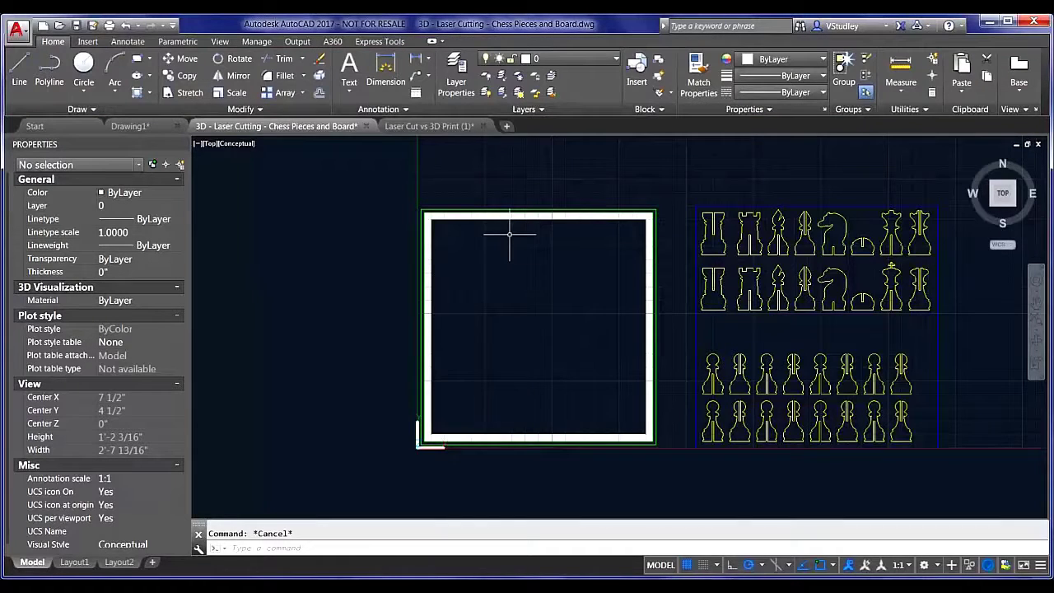
# Delete the red outline along the border's inner edge, leaving the solid border hatch in place
pyautogui.click(498, 223)
pyautogui.click(478, 257)
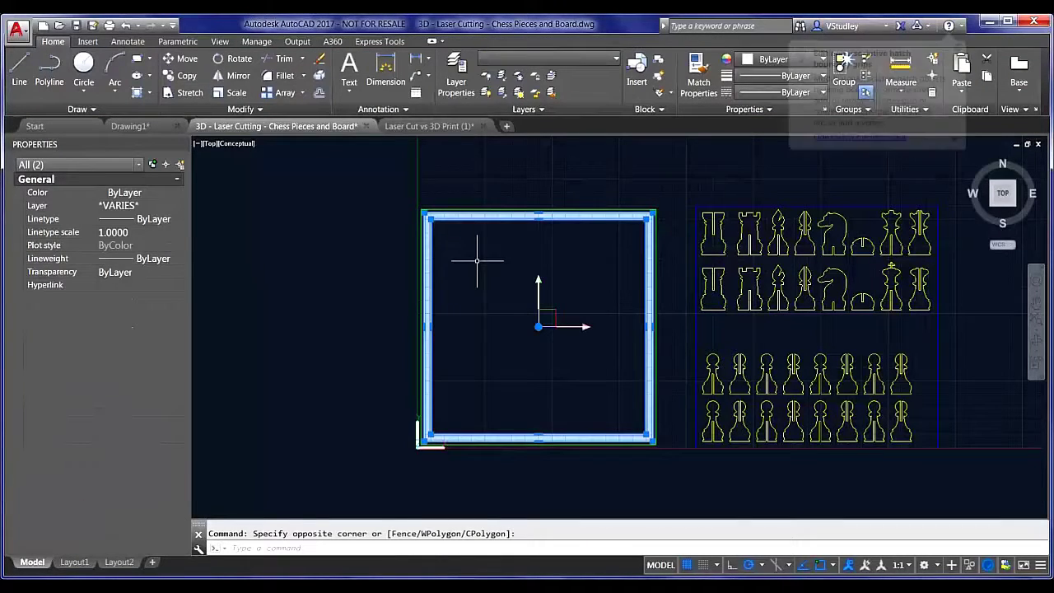
pyautogui.click(477, 217)
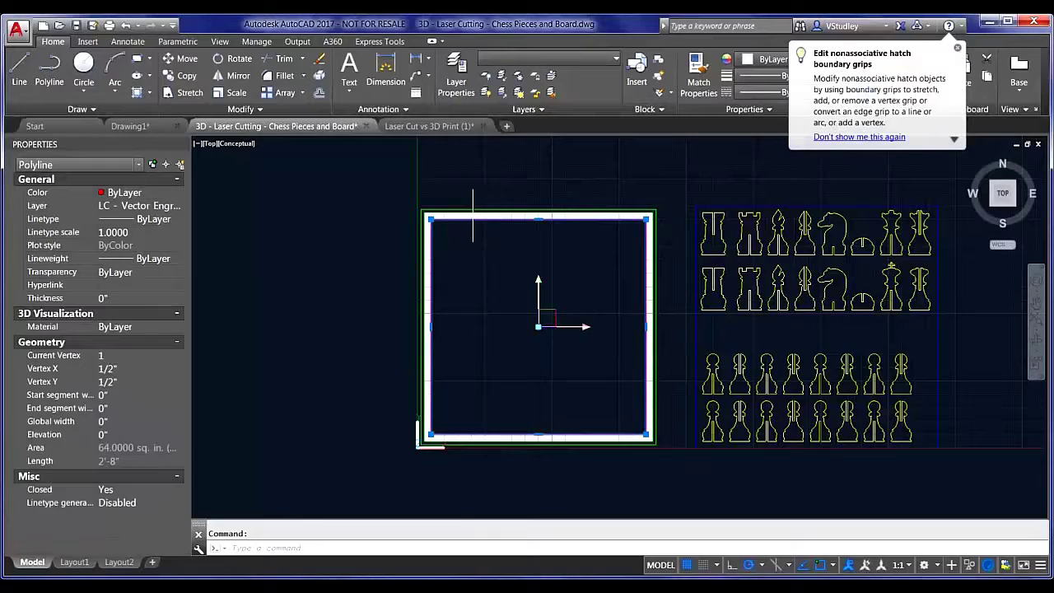
pyautogui.press('Escape')
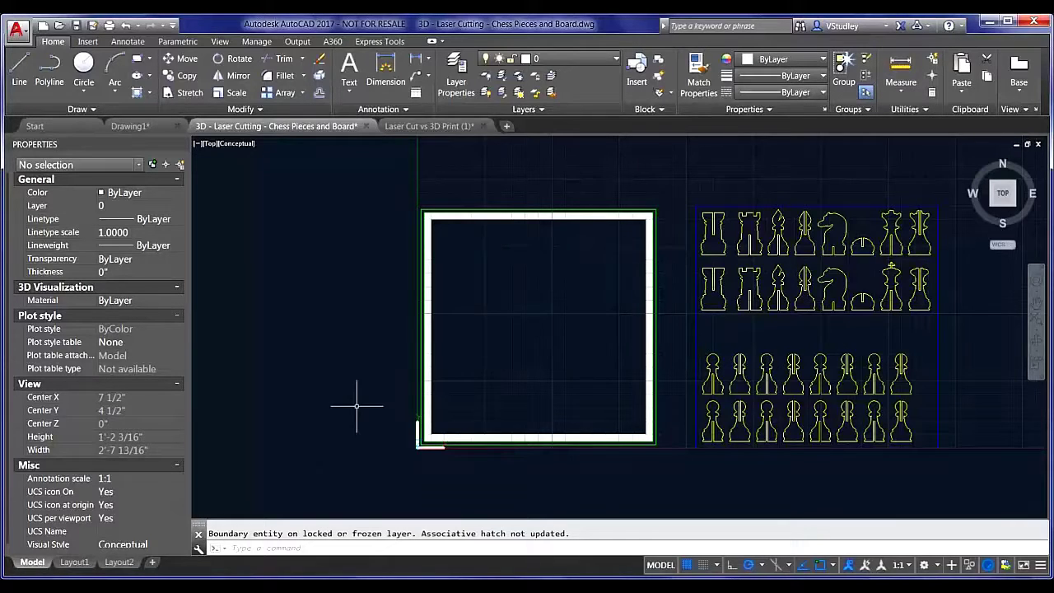
# Unfreeze the LC - Raster Engrave layer
pyautogui.scroll(-2, 387, 357)
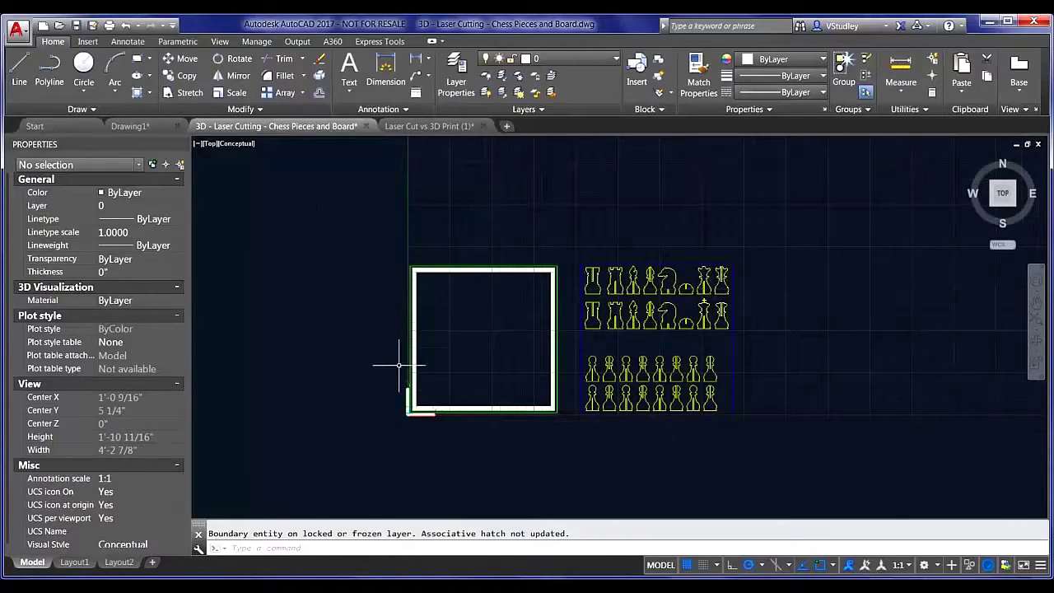
pyautogui.scroll(3, 683, 262)
pyautogui.scroll(-2, 576, 302)
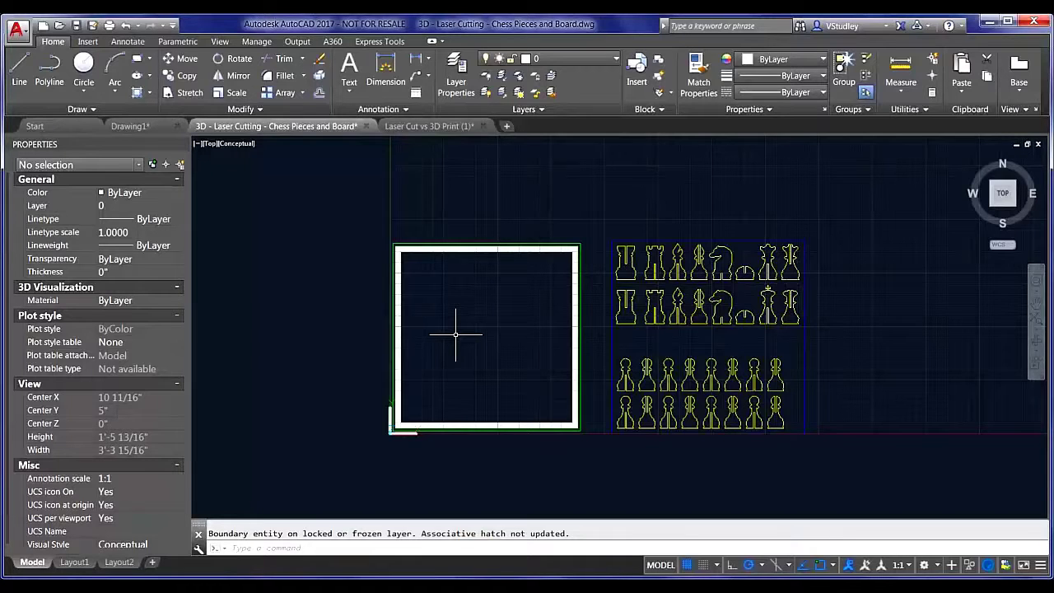
pyautogui.scroll(-6, 455, 333)
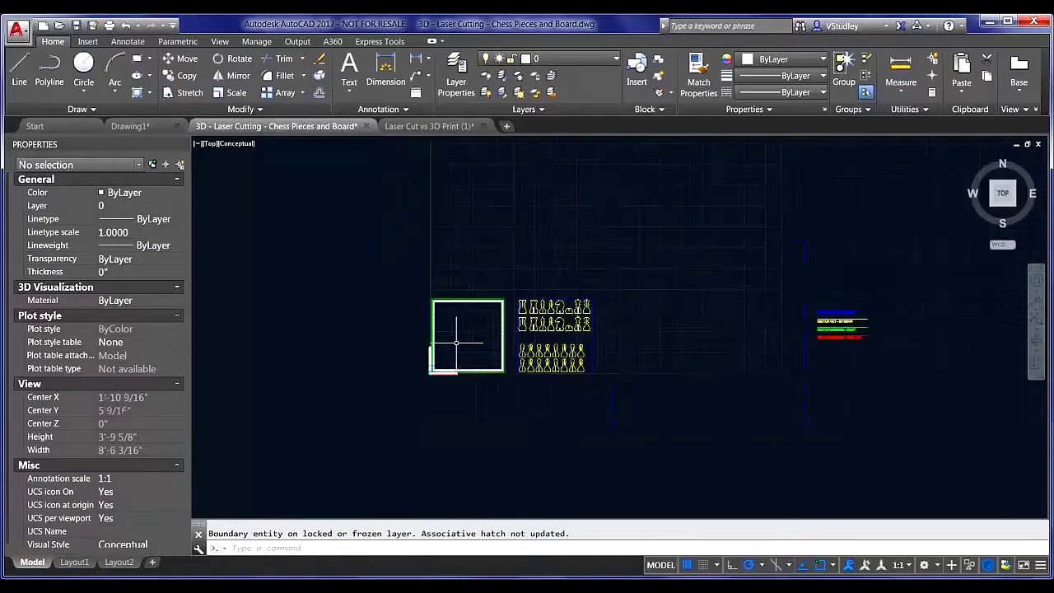
pyautogui.scroll(8, 685, 327)
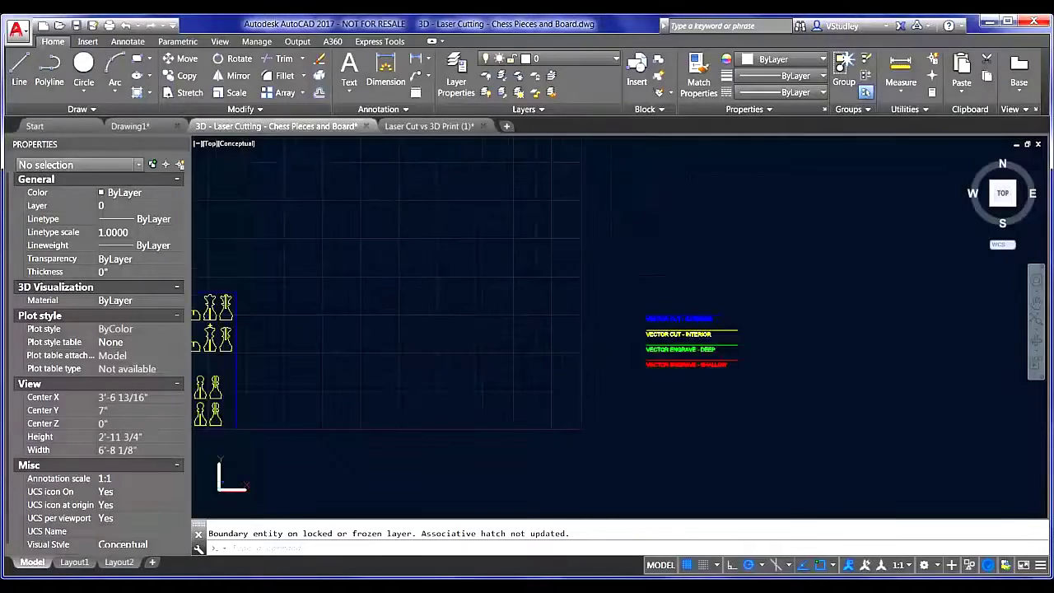
pyautogui.scroll(2, 706, 340)
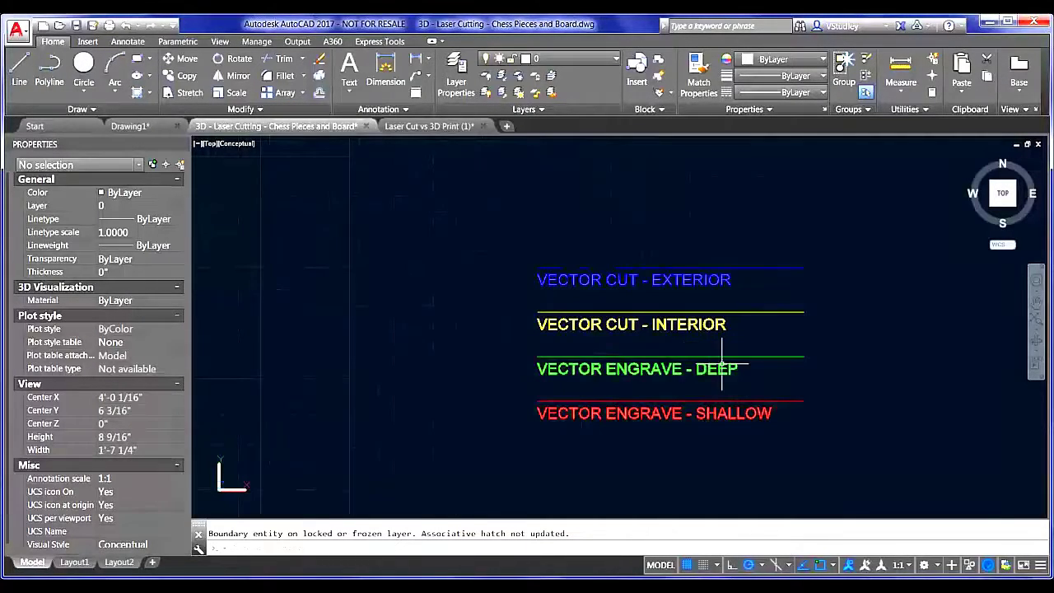
pyautogui.click(548, 59)
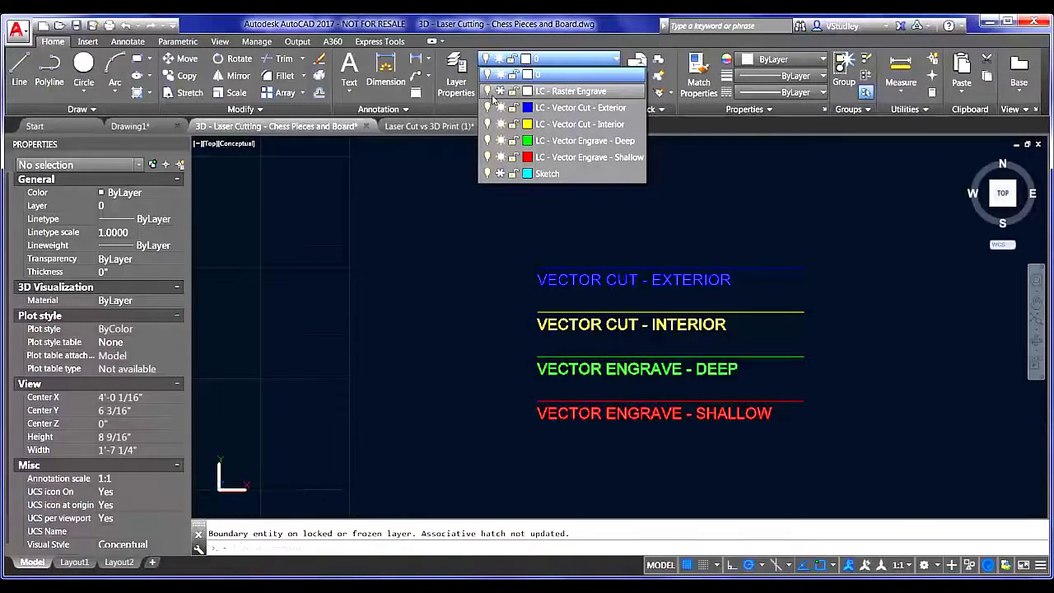
pyautogui.click(500, 91)
pyautogui.click(470, 247)
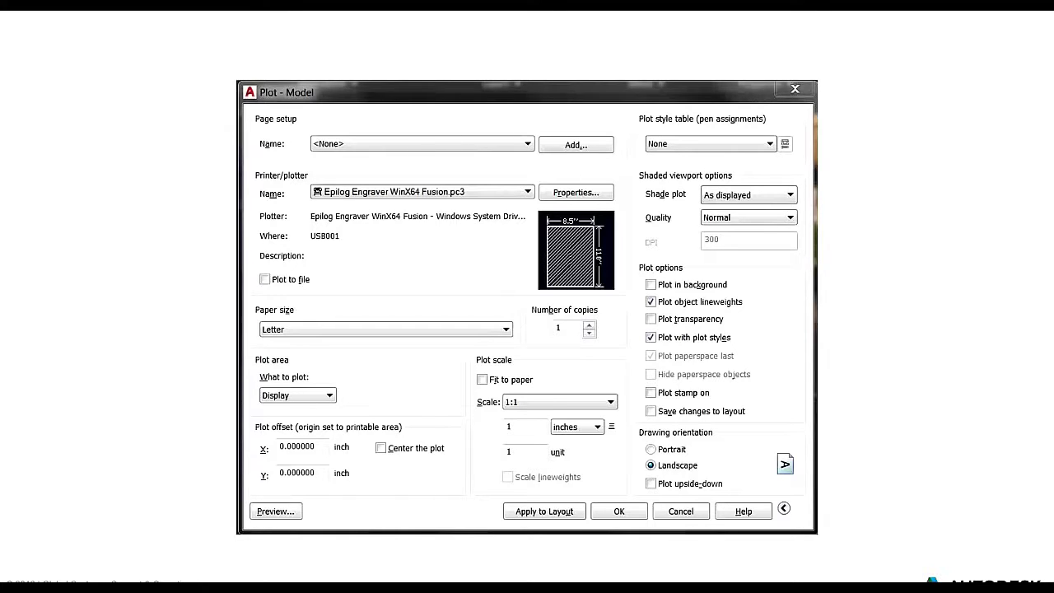
pyautogui.click(587, 195)
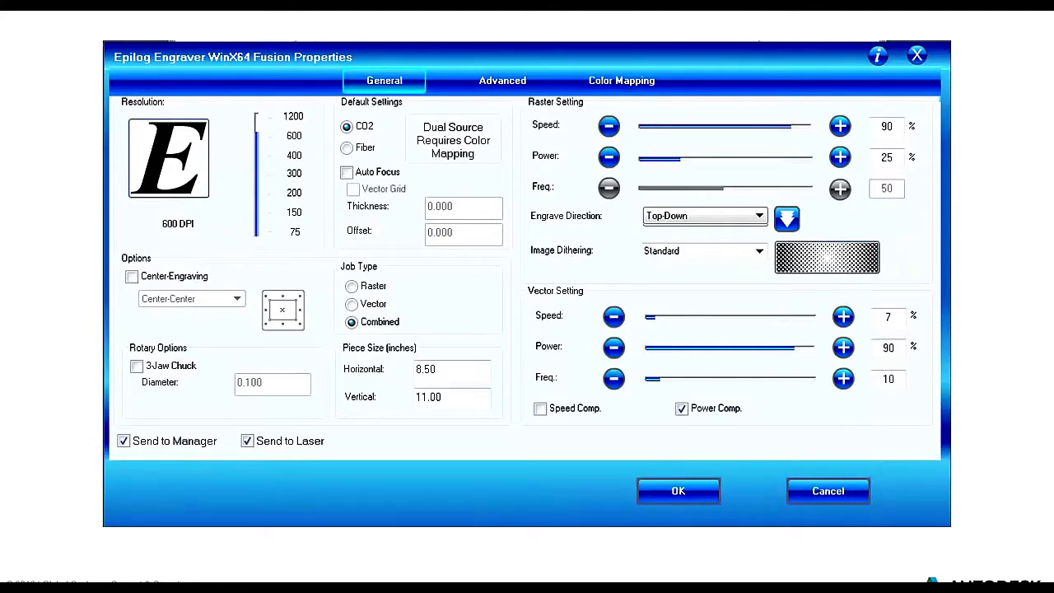
pyautogui.hotkey('ctrl', 'Tab')
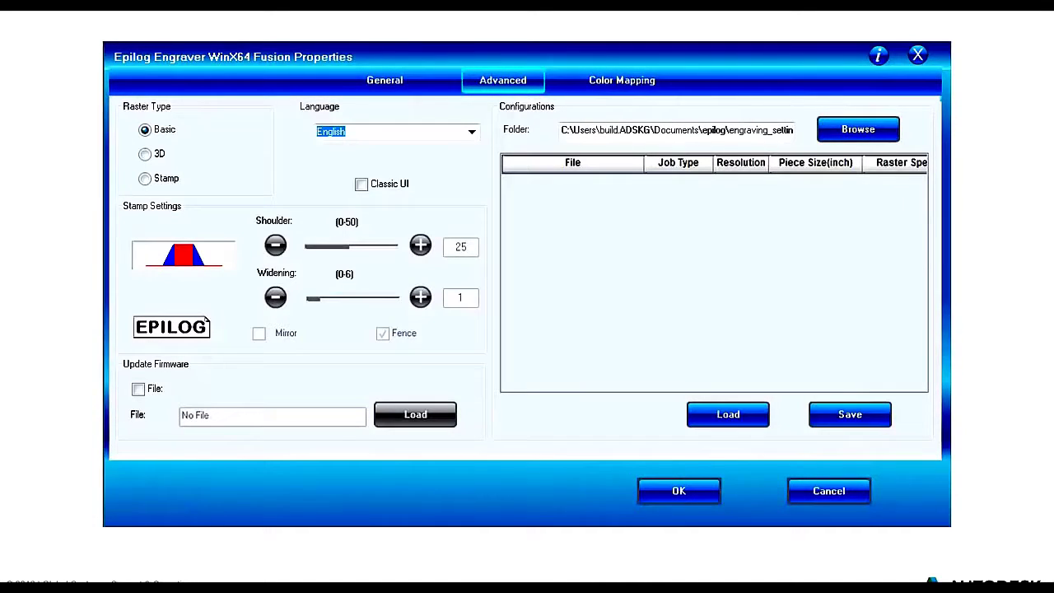